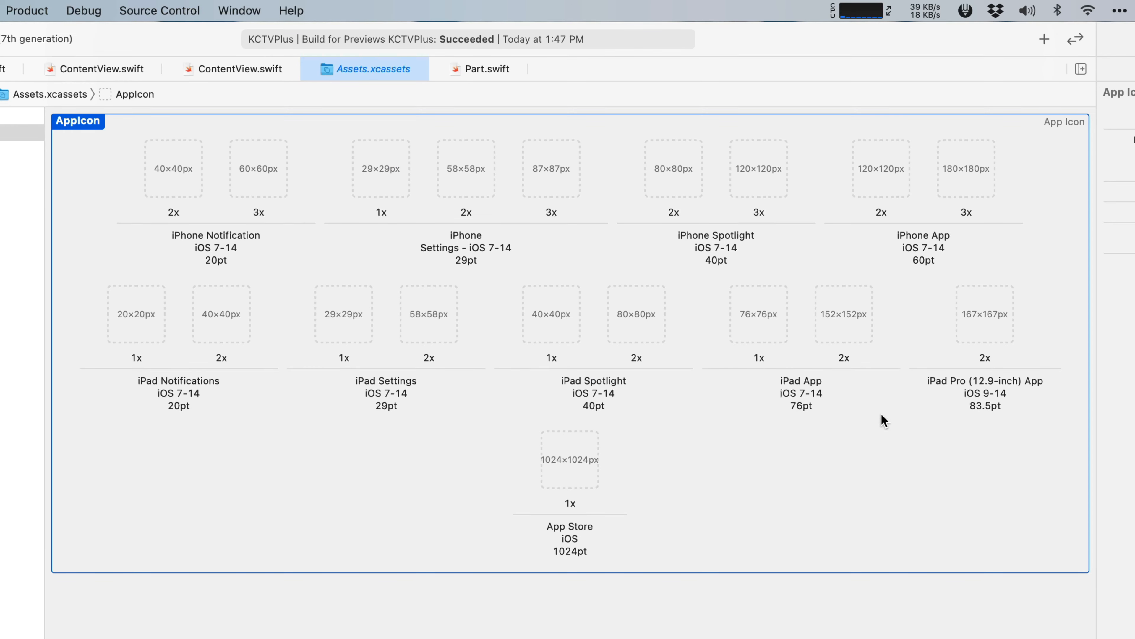
Step: Compare the small iPhone and iPad icon frames in Figma's iOS App Icon Template with the AppIcon slots in Xcode
key(ctrl+Up)
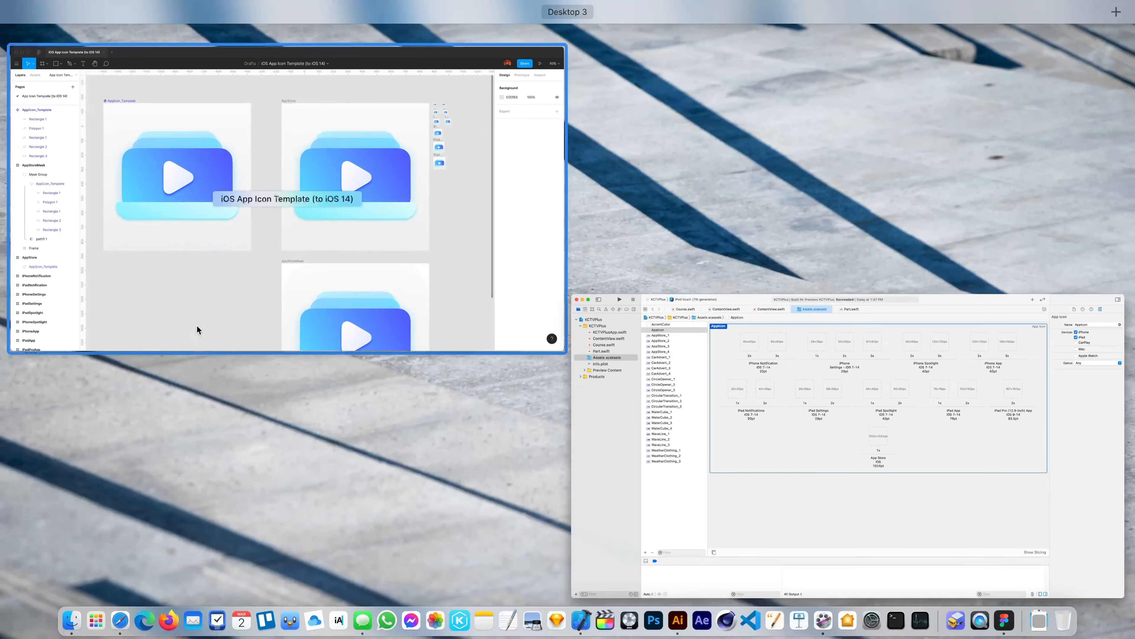
click(197, 330)
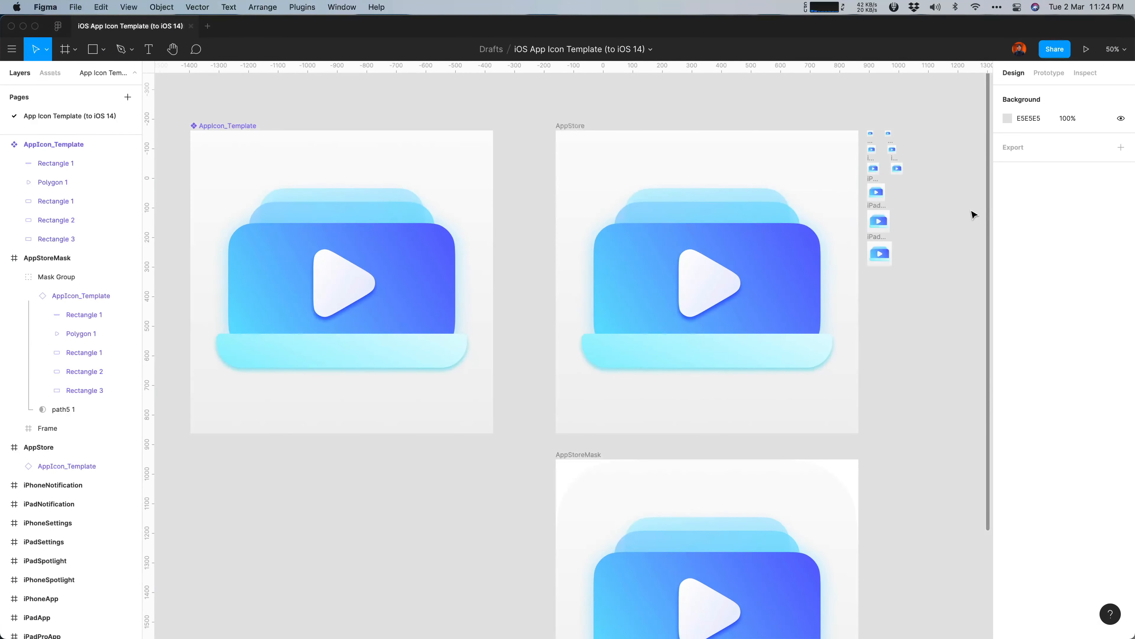
key(super+equal)
key(super+space)
scroll(709, 345, right, 5)
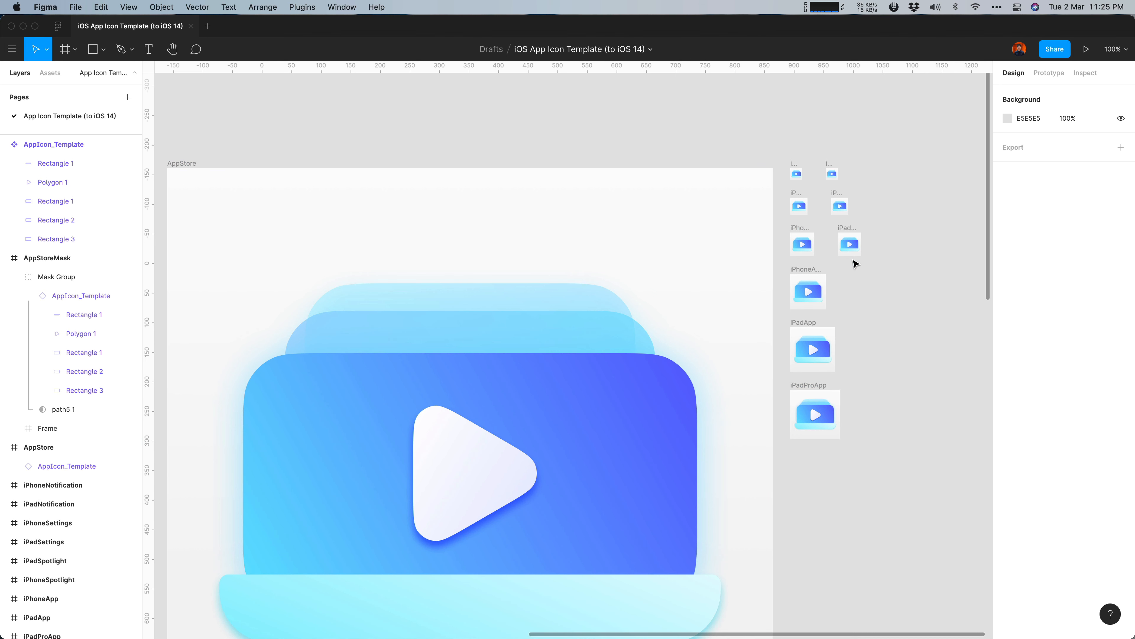
key(ctrl+Up)
click(497, 111)
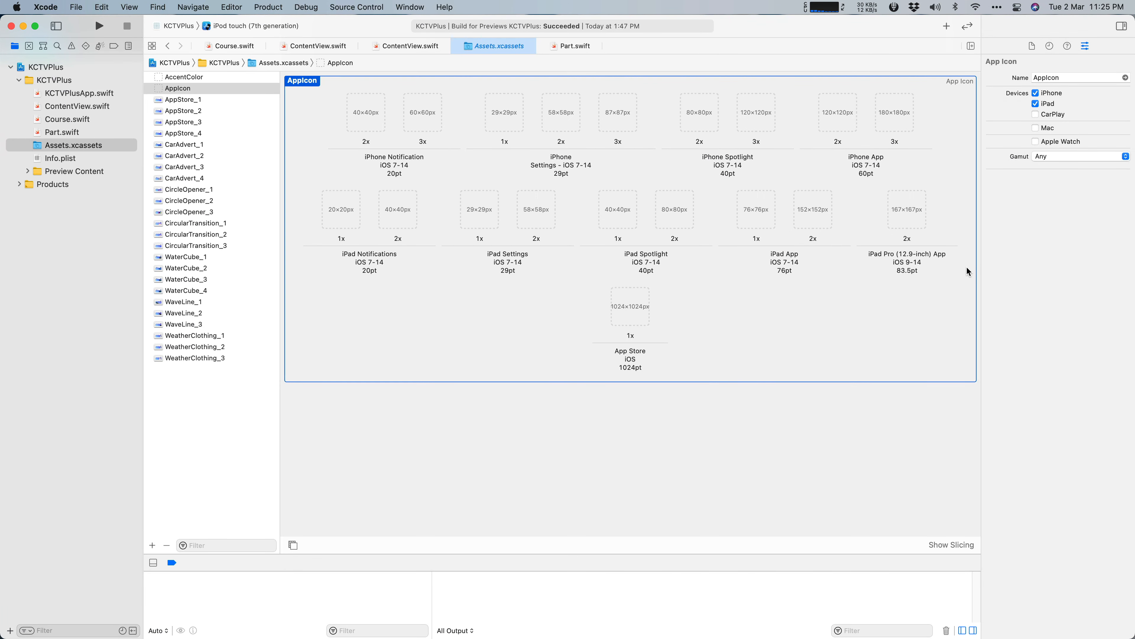
key(ctrl+Up)
click(307, 283)
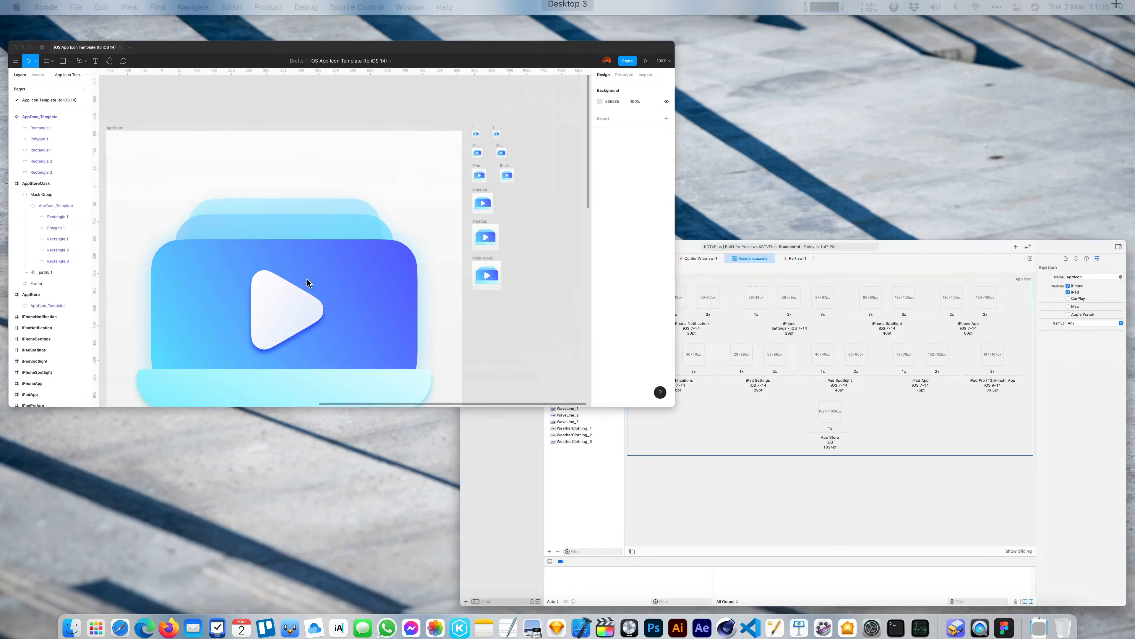
Step: Examine the AppStoreMask frame and its export settings alongside the AppStore and AppIcon_Template frames
key(super+minus)
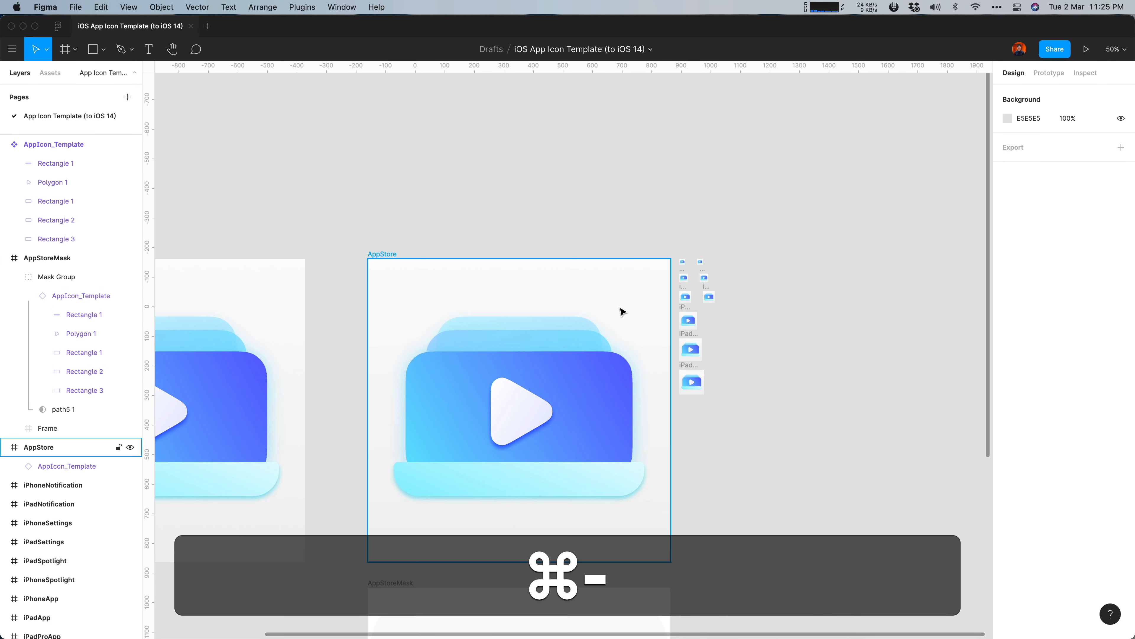
scroll(621, 309, down, 3)
scroll(621, 303, left, 5)
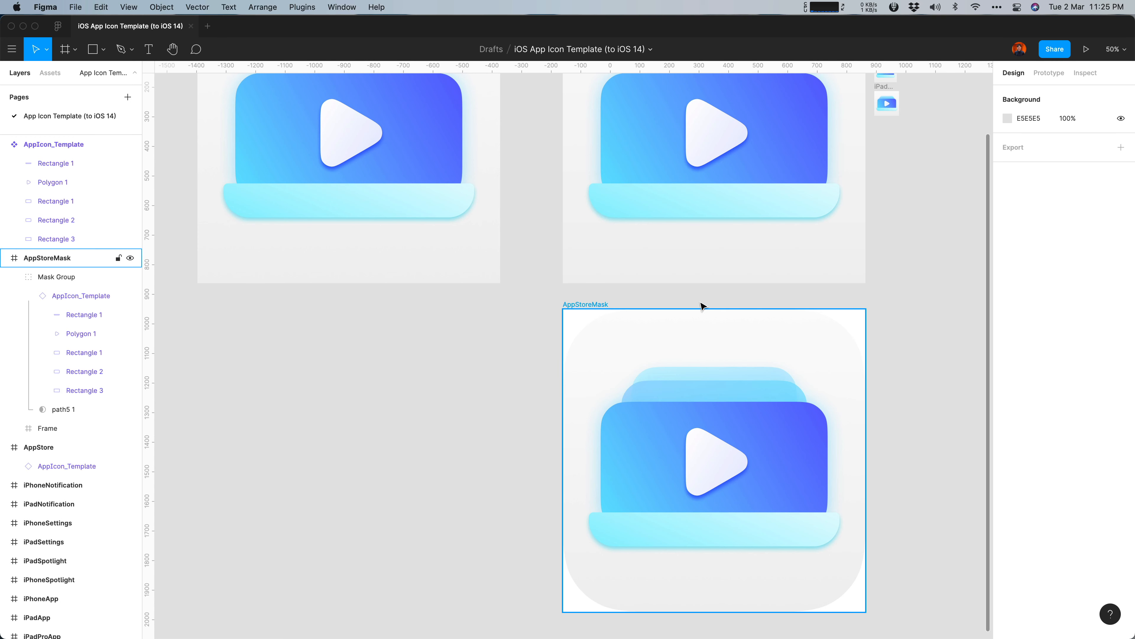
click(599, 307)
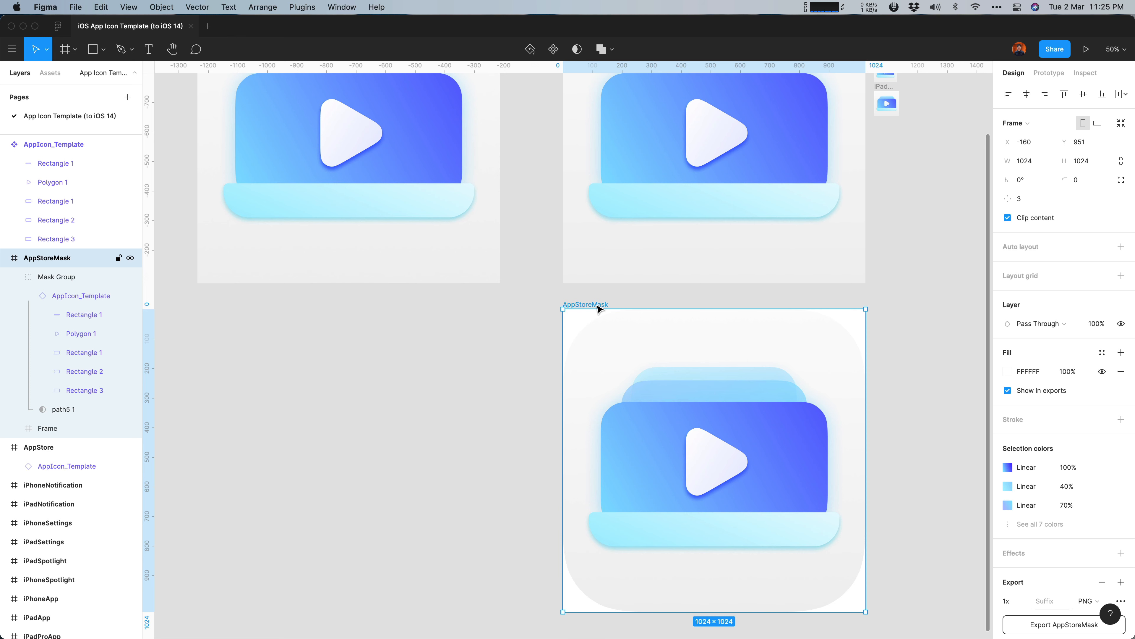
scroll(599, 308, down, 2)
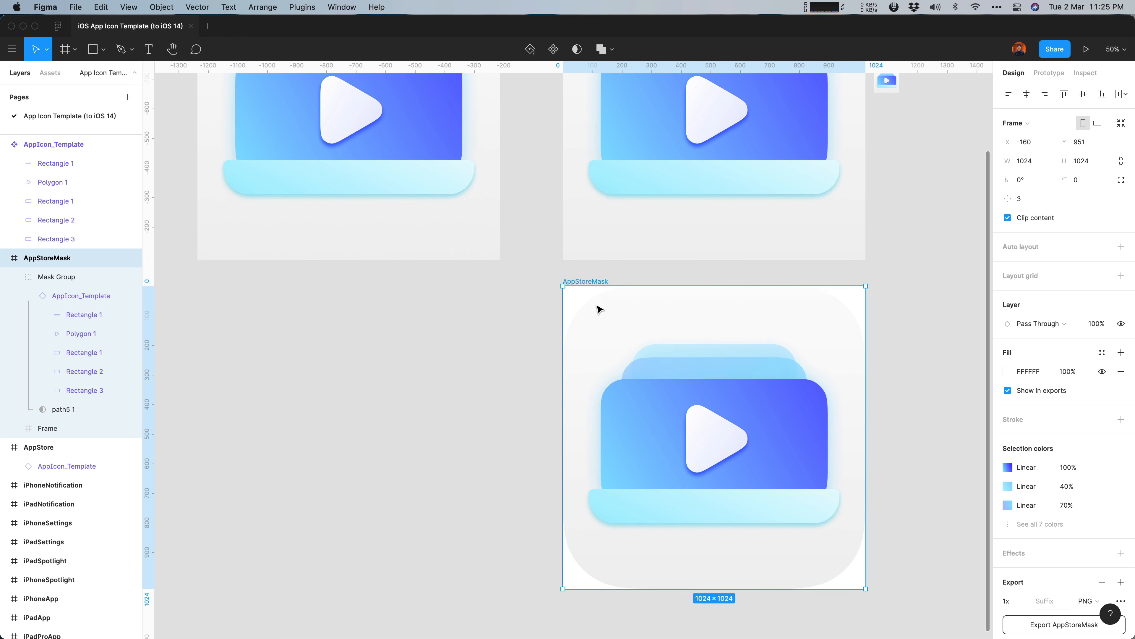
click(932, 425)
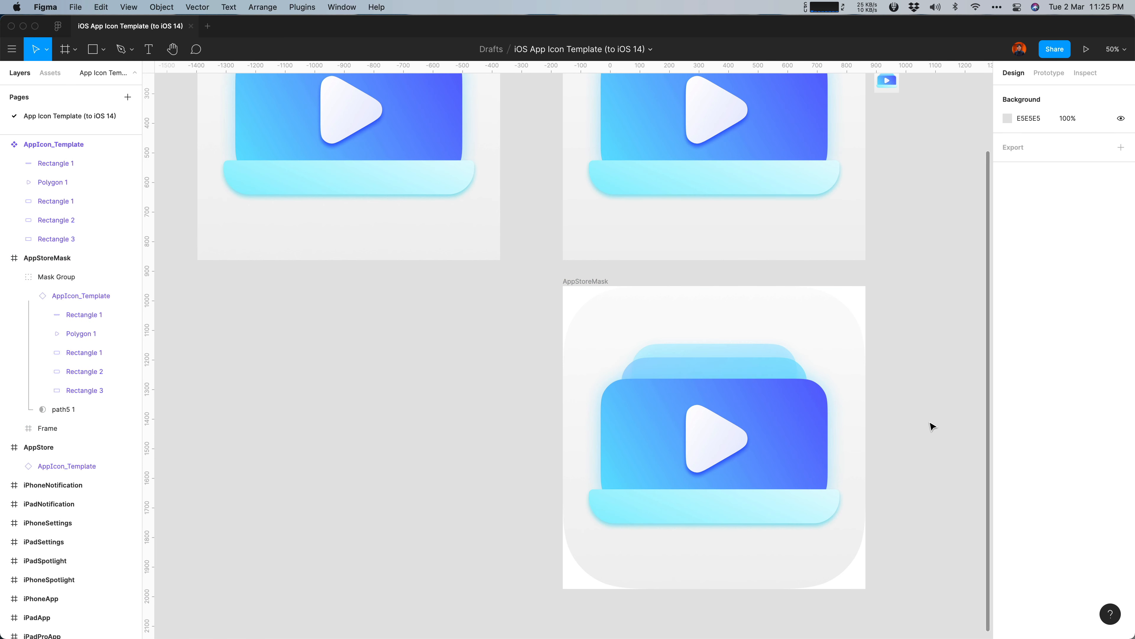
scroll(932, 426, up, 3)
scroll(932, 425, up, 2)
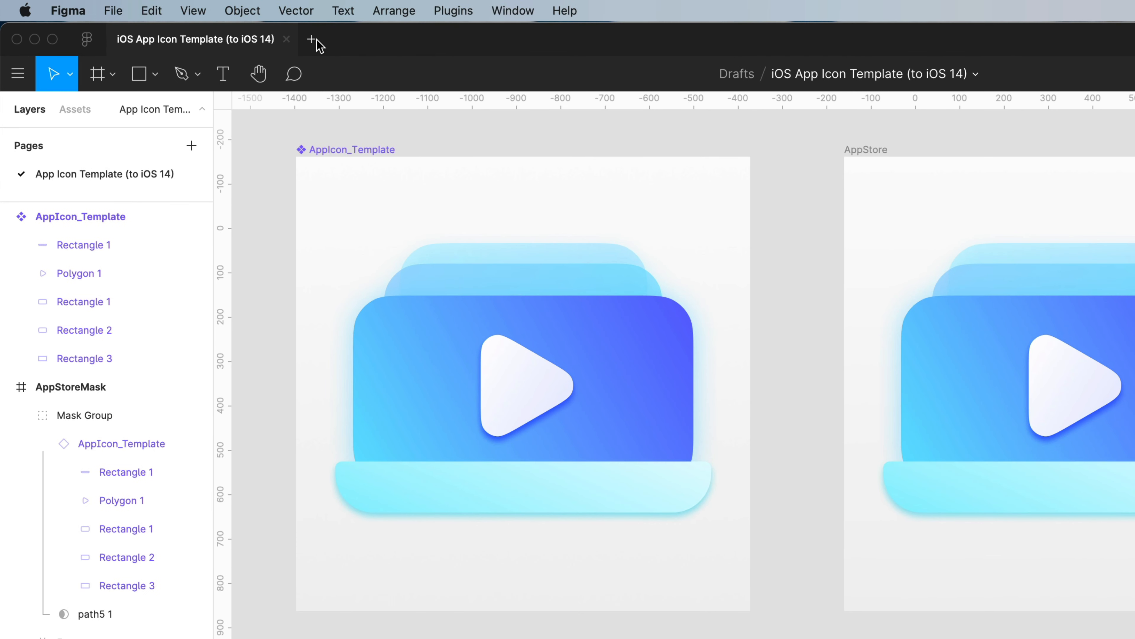
Step: Create a new design file and name it "App Icon Template"
click(312, 40)
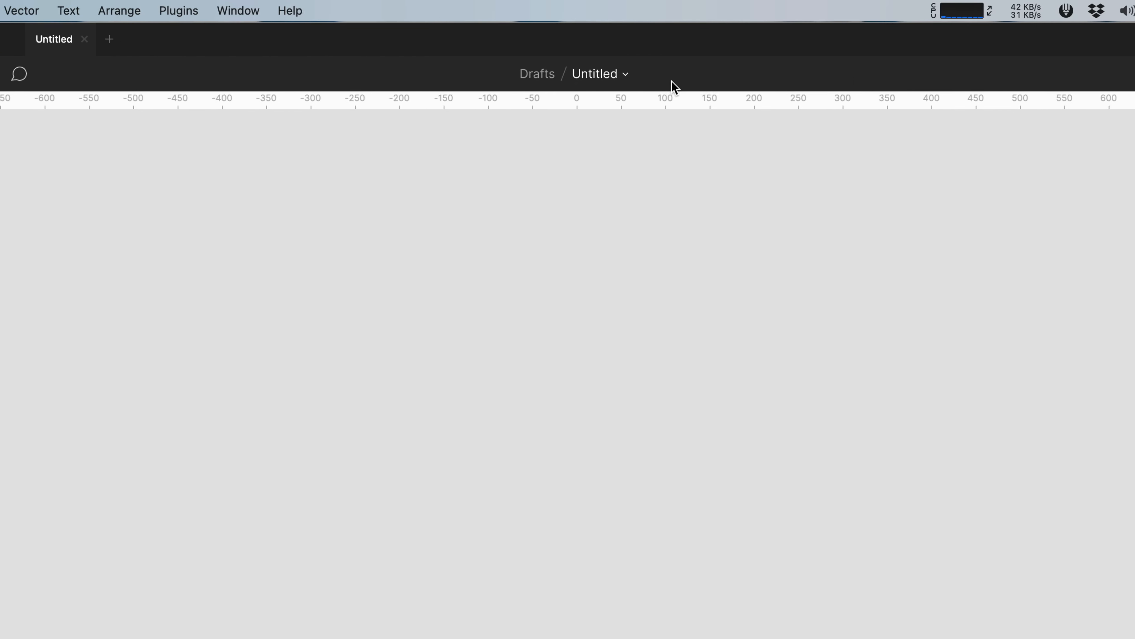
click(589, 75)
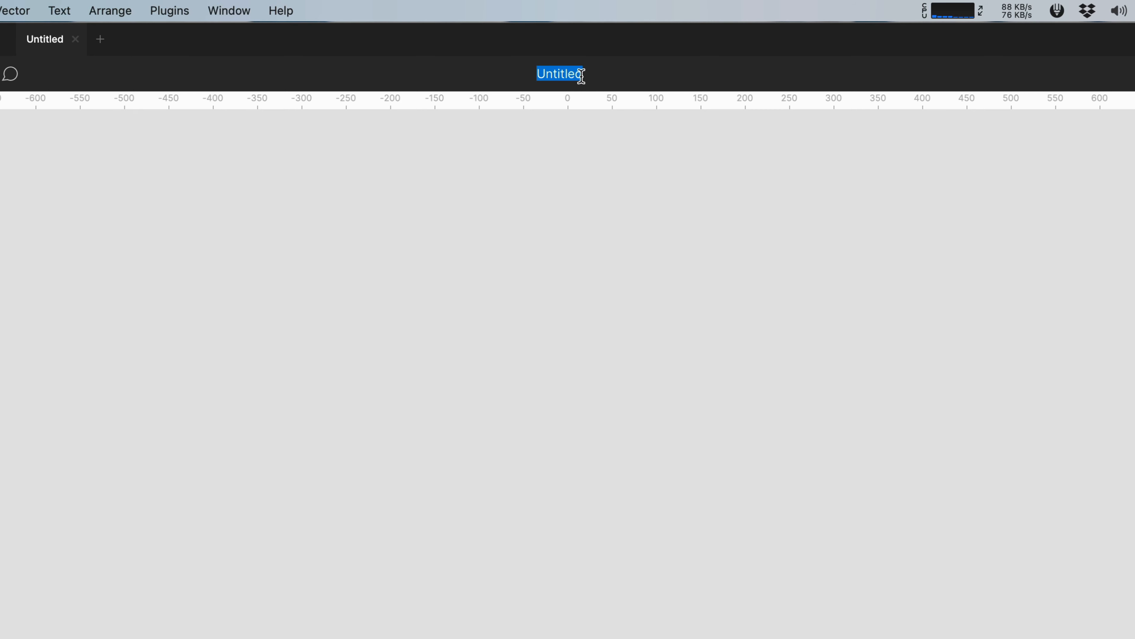
text(App Icon Tem)
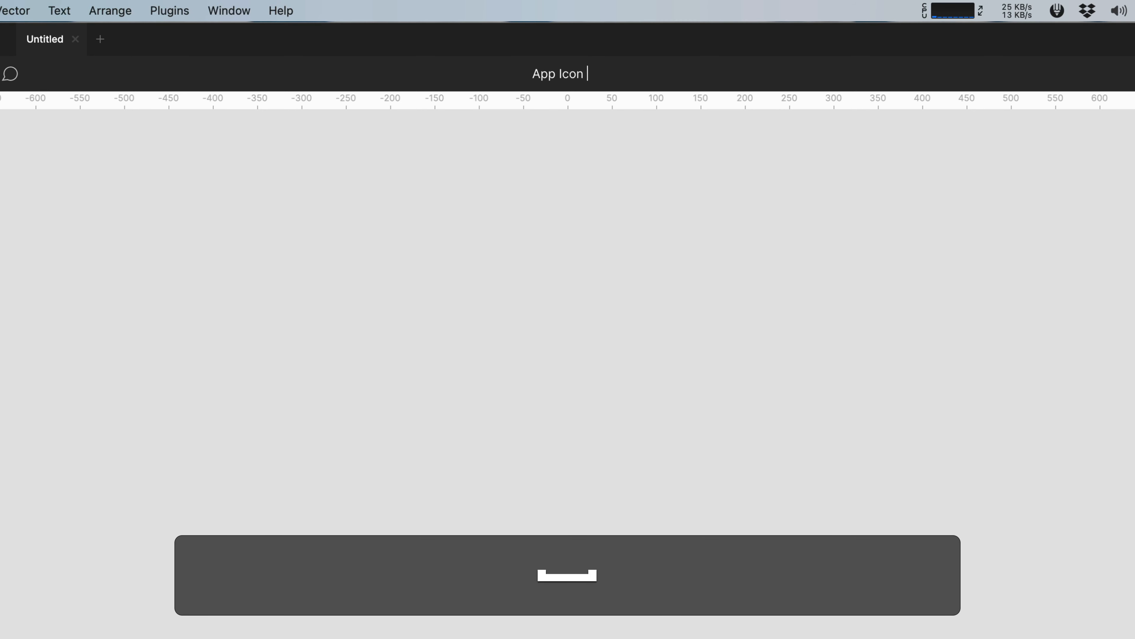
text(plate)
key(Return)
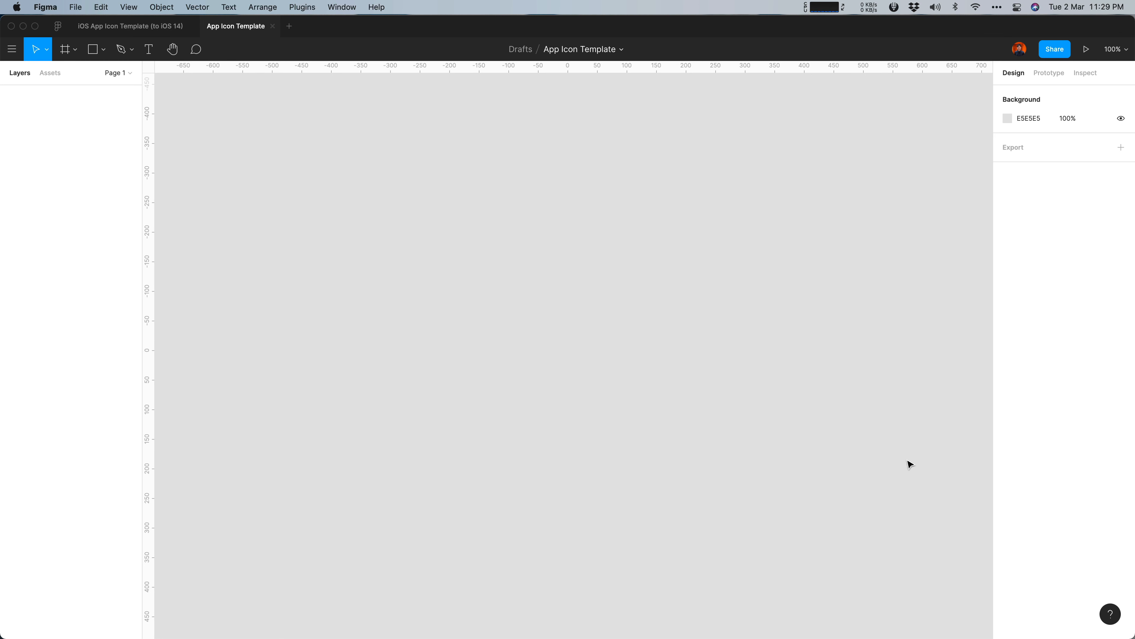
Step: Check the required AppIcon sizes in Xcode's asset catalog and return to the empty Figma file
key(ctrl+Up)
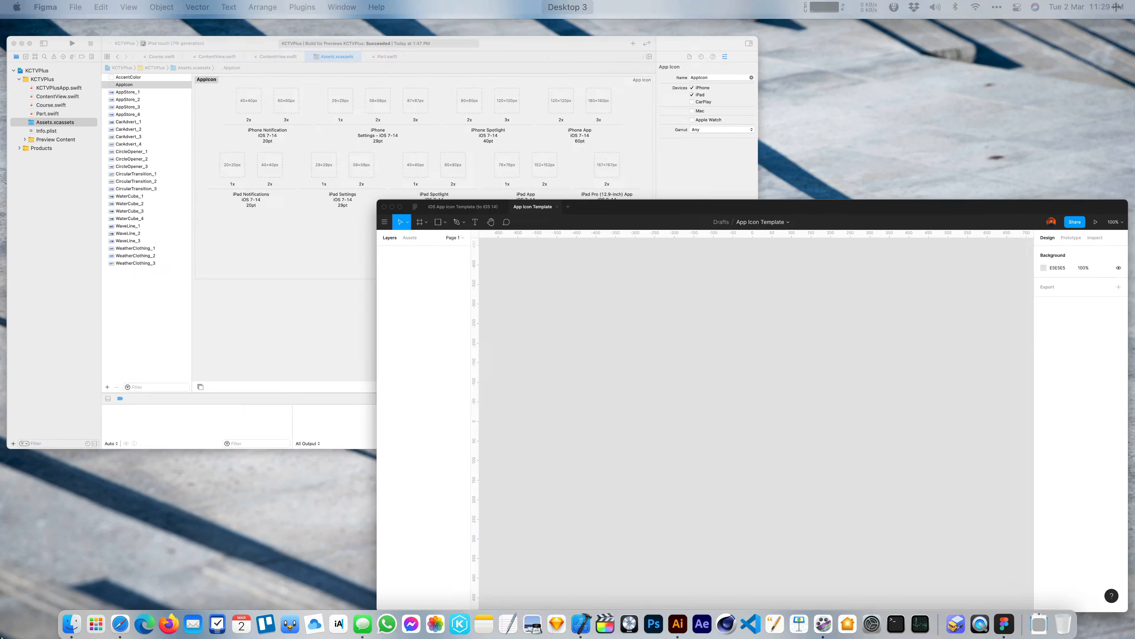
click(427, 219)
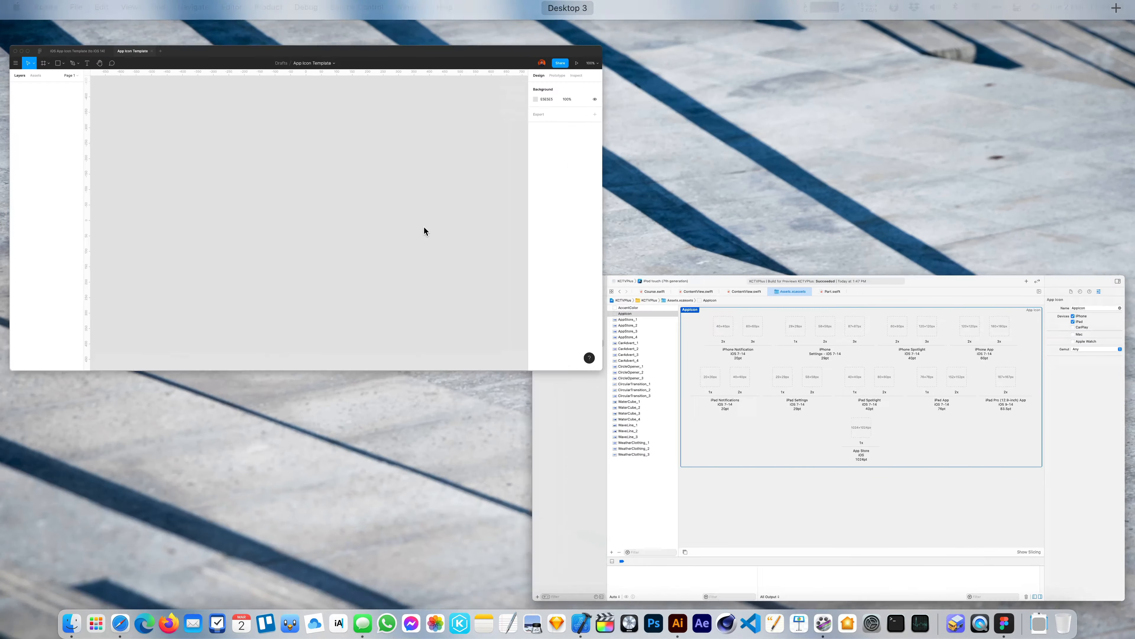
click(424, 227)
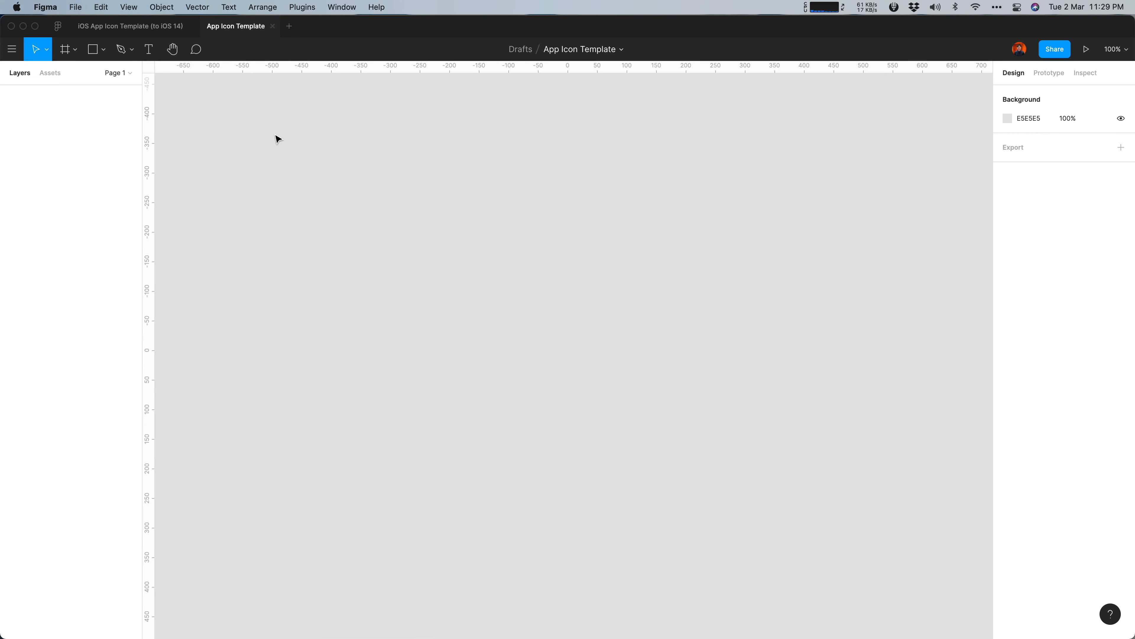
Step: Draw a frame on the empty canvas and set its width and height to 1024
click(67, 55)
drag(356, 171, 687, 448)
click(1021, 160)
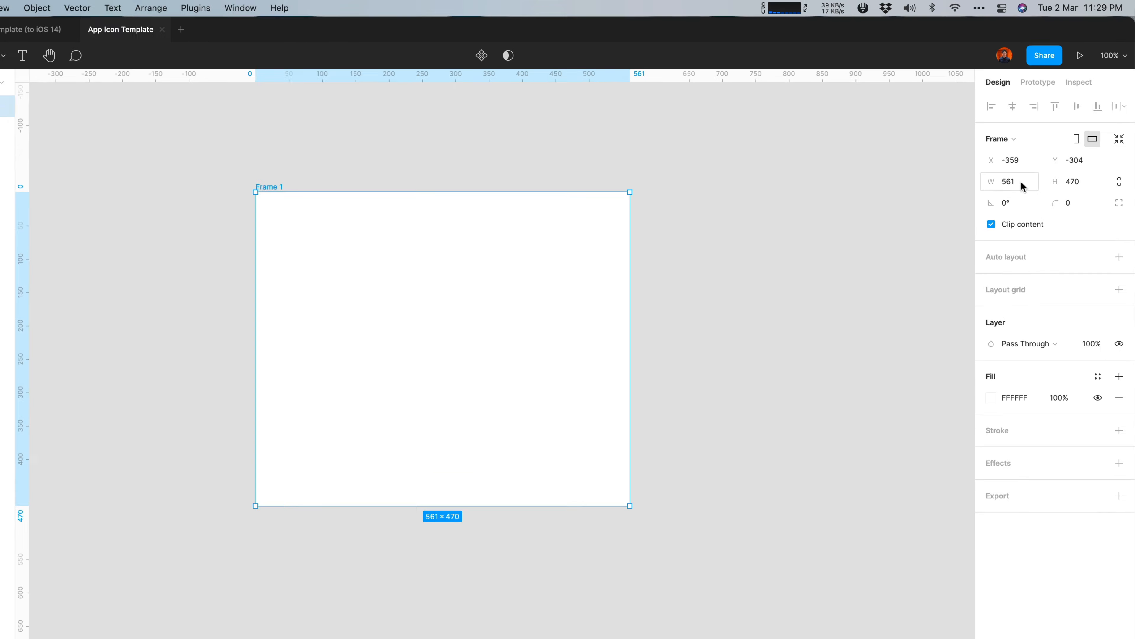
text(1024)
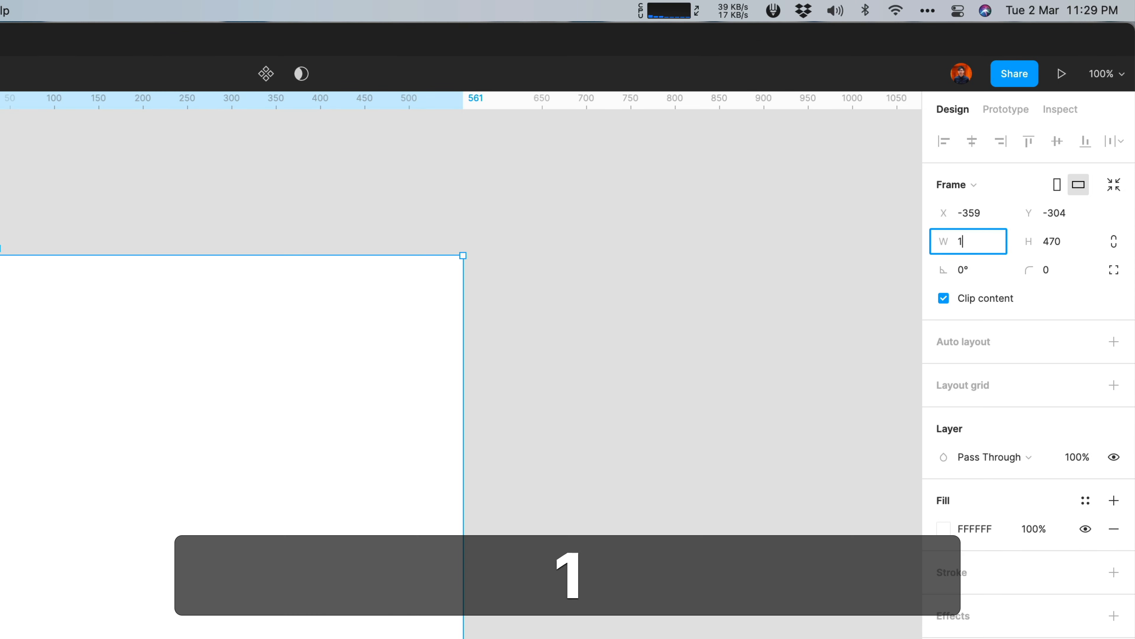
key(Tab)
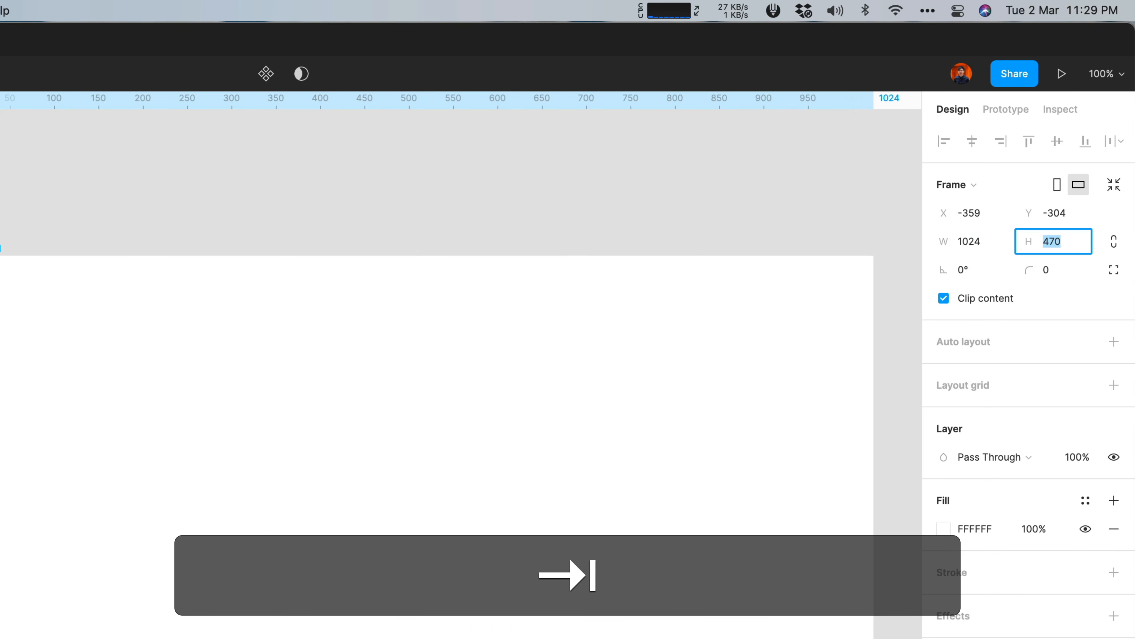
text(1024)
key(Return)
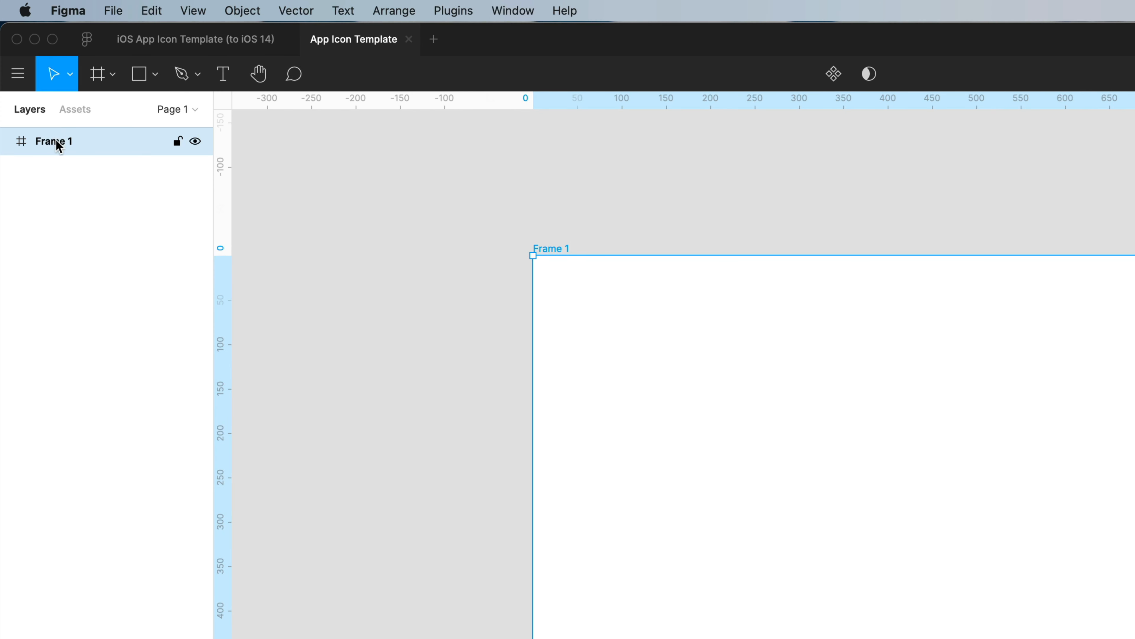
Step: Rename the 1024 × 1024 frame "Master Icon" and deselect it
double_click(56, 139)
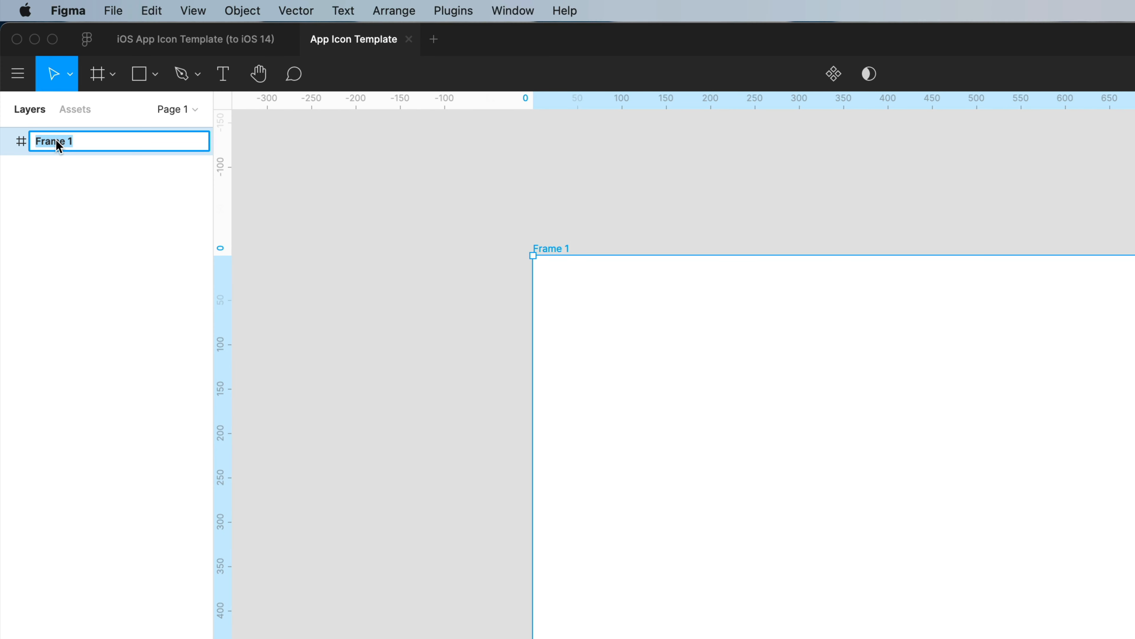
text(Master Ic)
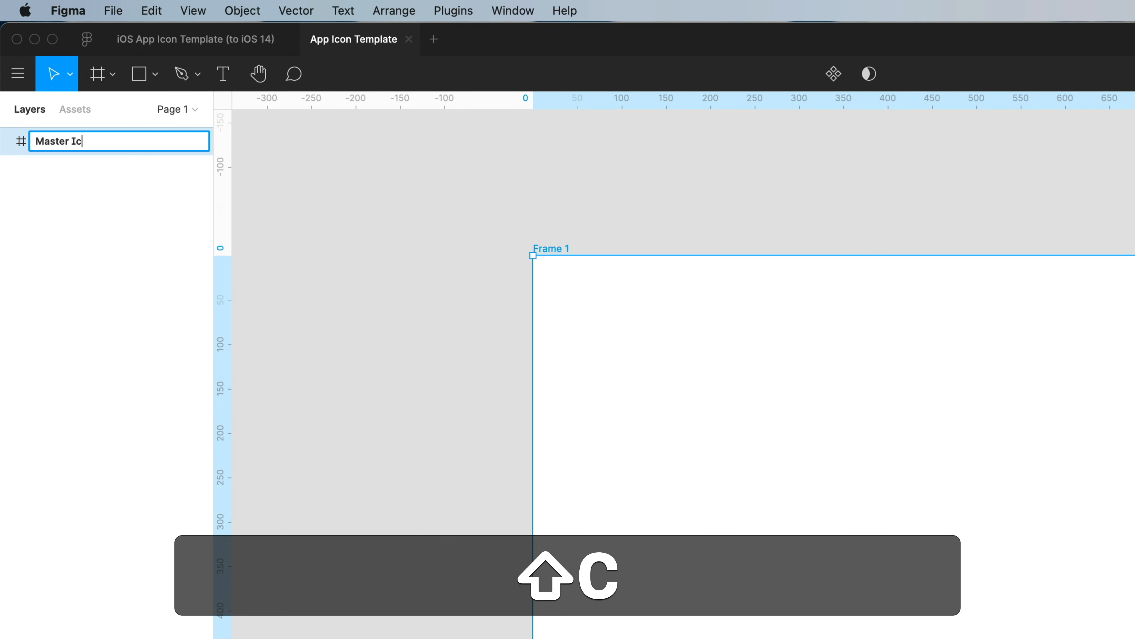
text(on)
key(Return)
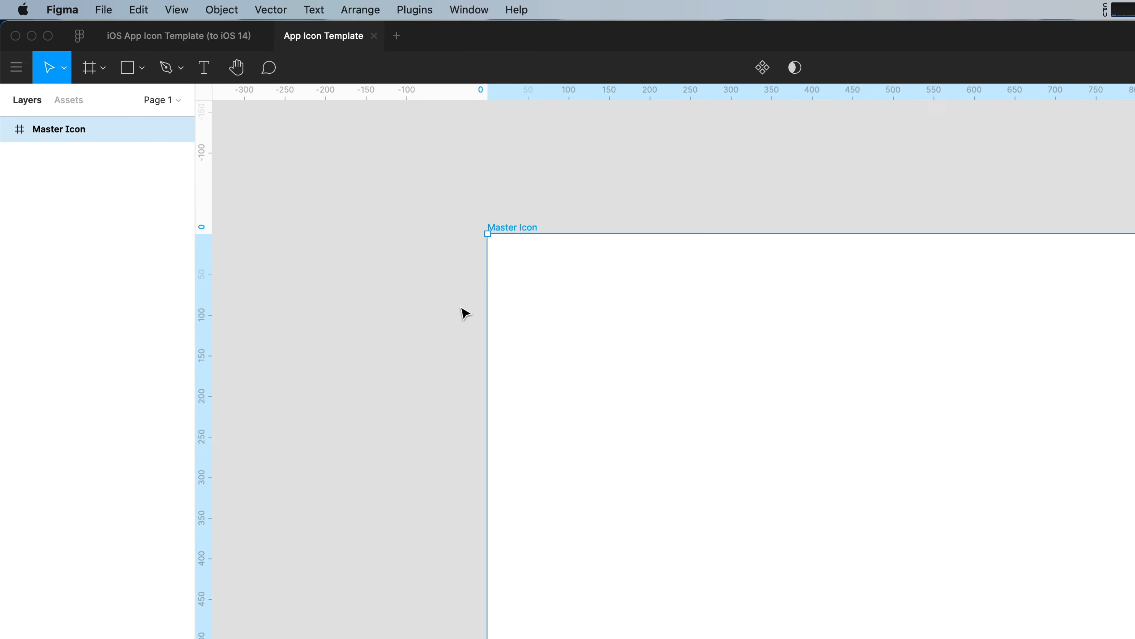
click(503, 340)
Step: Draw a five-pointed star about 660 × 660 inside the Master Icon frame and center it
key(super+minus)
drag(654, 444, 581, 397)
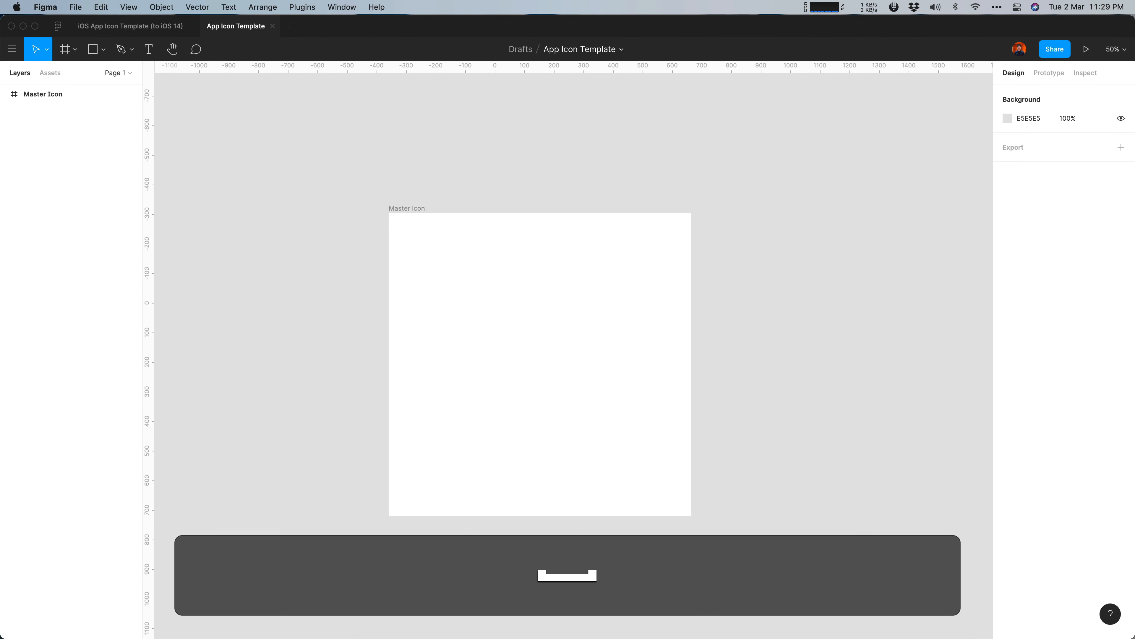
click(102, 51)
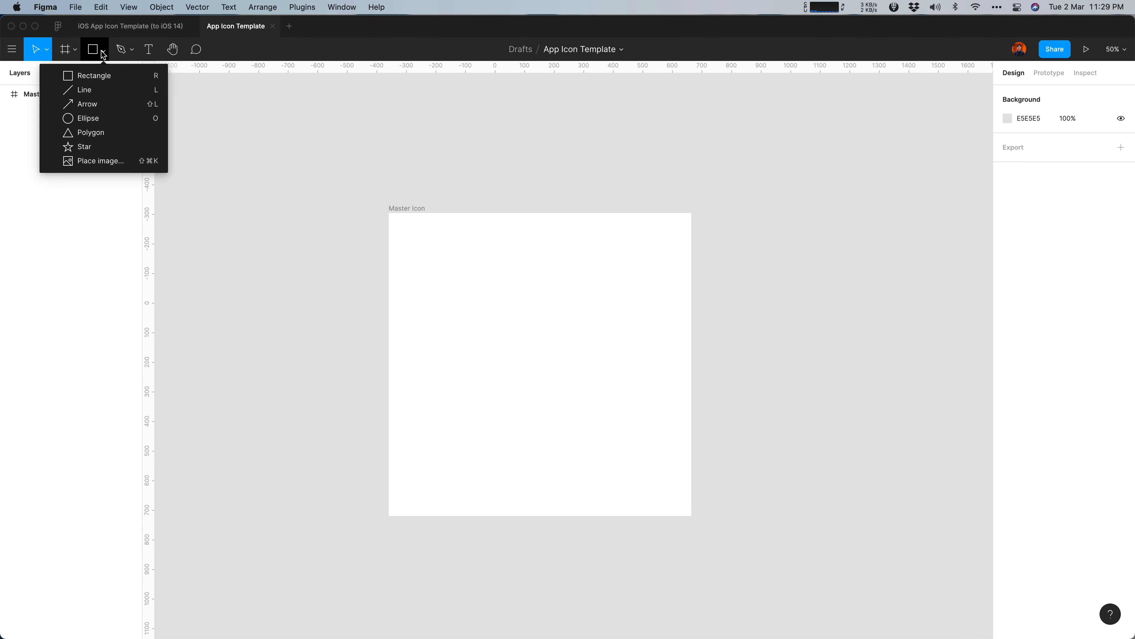
click(85, 146)
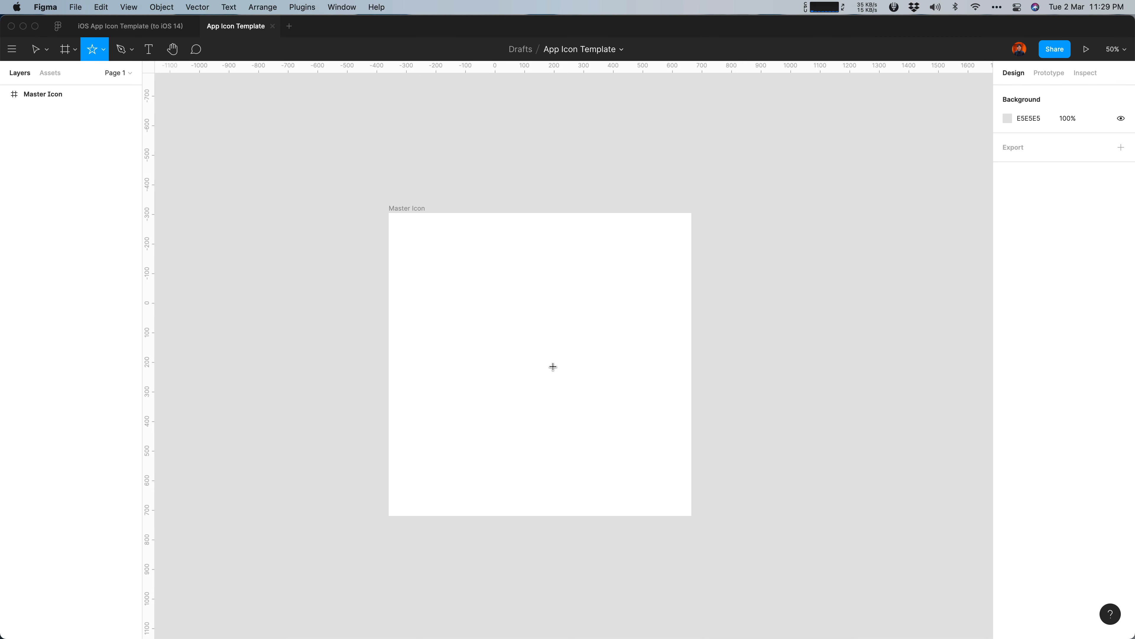
drag(532, 364, 629, 431)
mouse_move(573, 370)
mouse_down()
mouse_move(562, 370)
mouse_move(573, 360)
mouse_up()
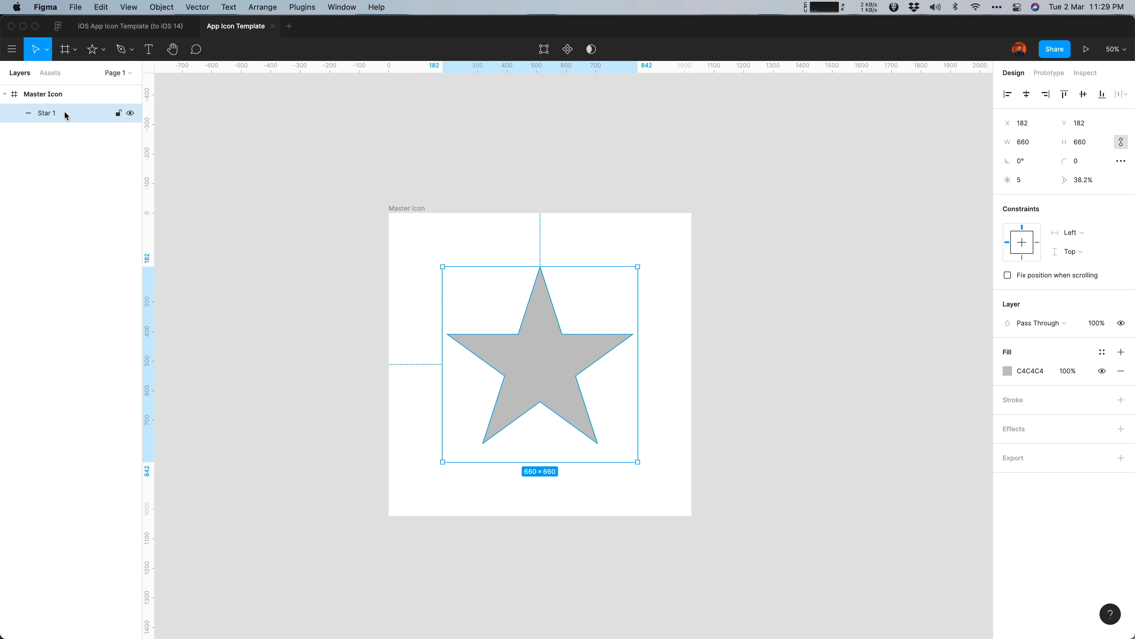
Step: Turn the Master Icon frame into a component and deselect it
click(62, 96)
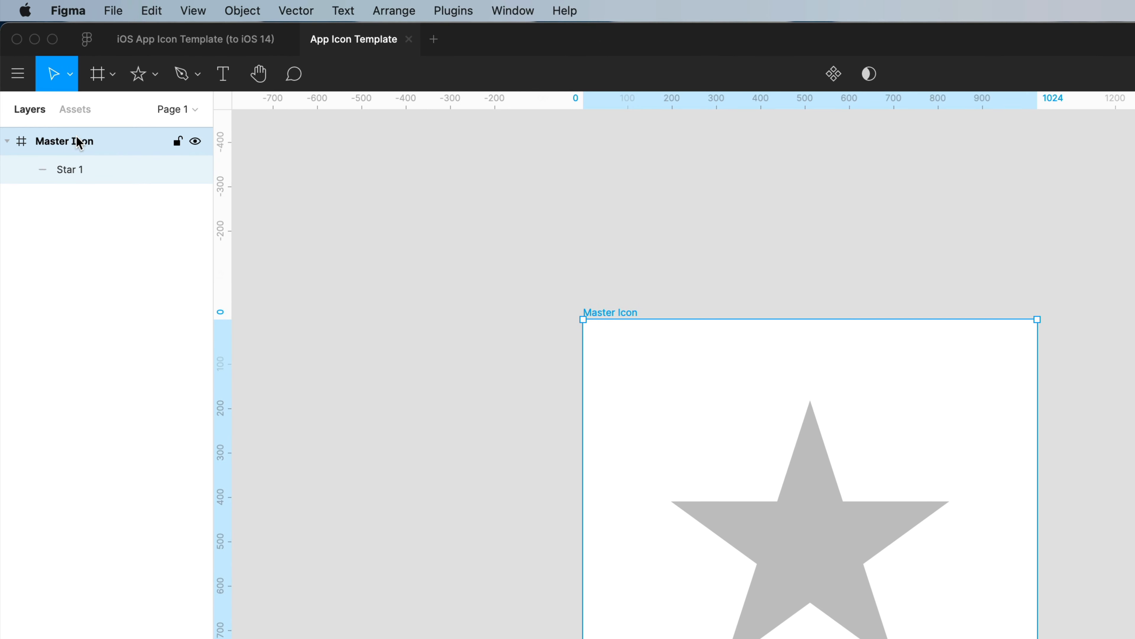
right_click(78, 142)
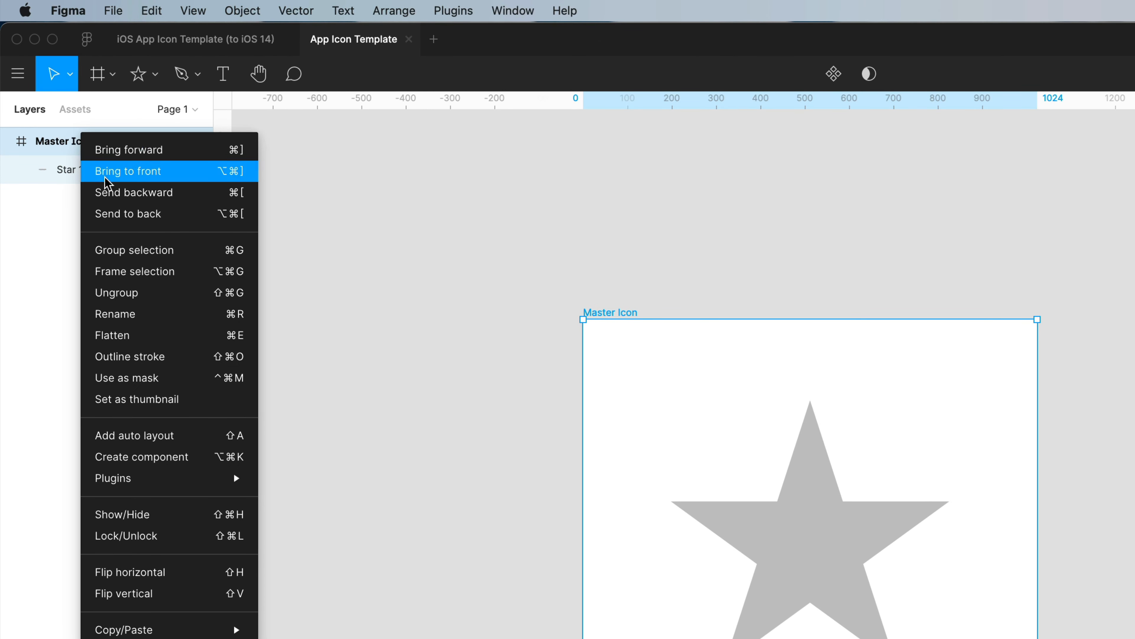
click(225, 457)
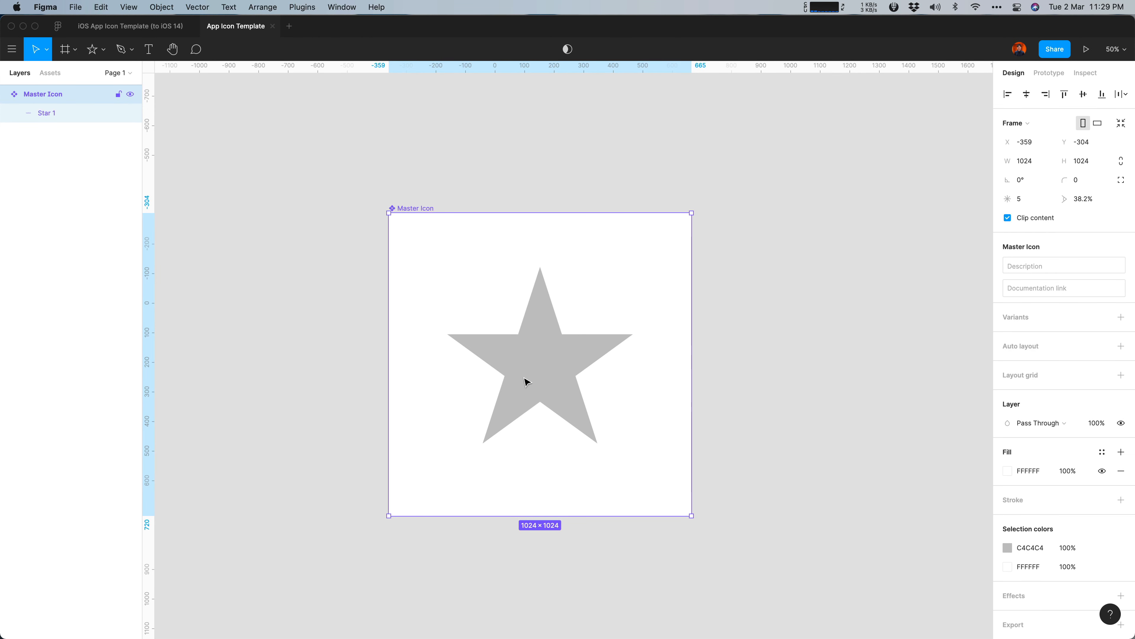
click(874, 339)
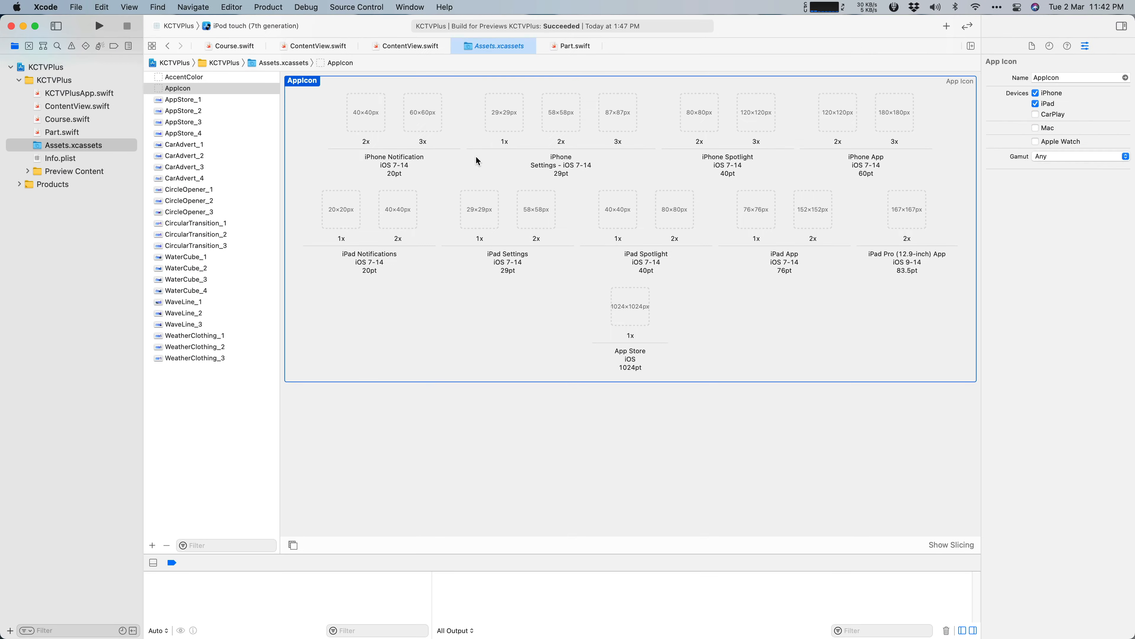
Step: Switch from Xcode's AppIcon set back to the App Icon Template file in Figma
mouse_move(1, 638)
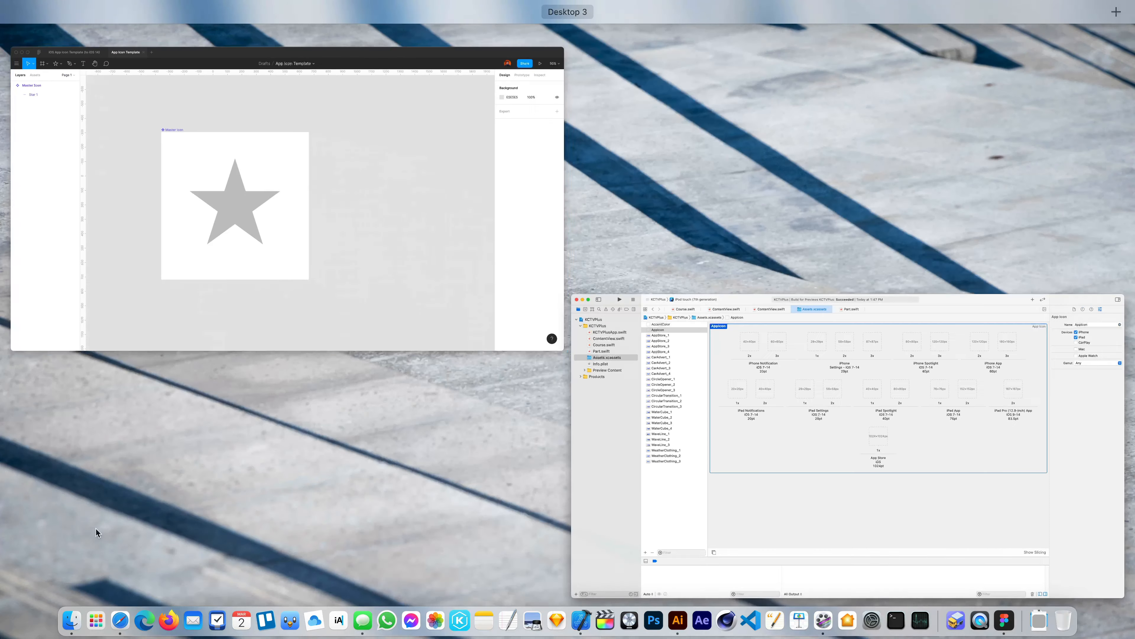
click(317, 237)
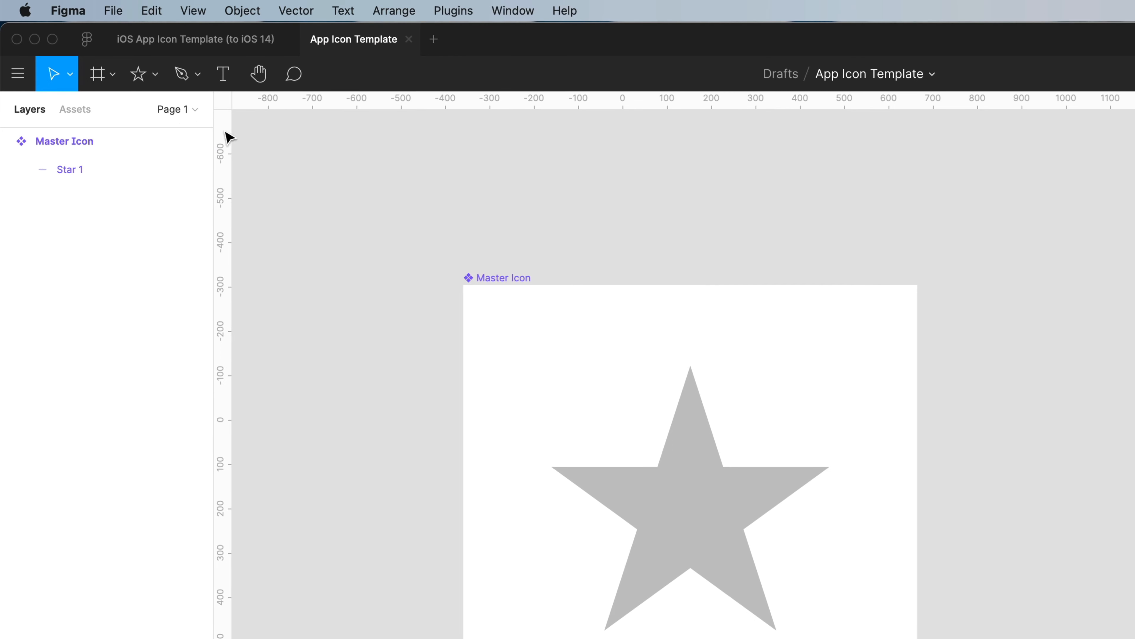
Step: Draw a square frame beside the Master Icon component and set its size to 20 × 20
click(94, 87)
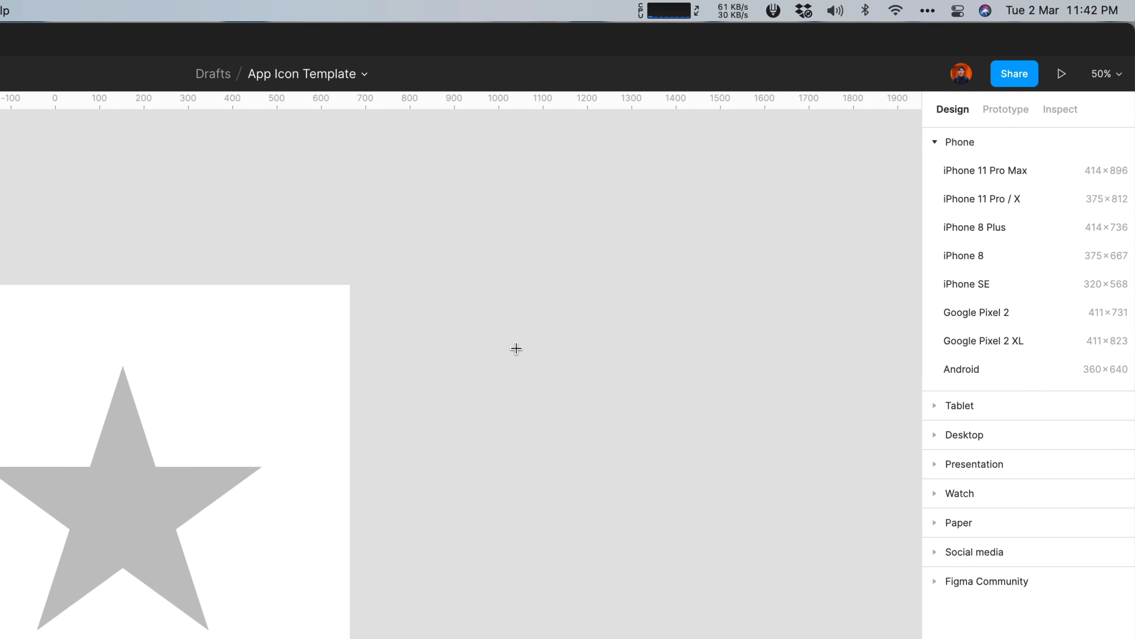
drag(970, 285, 1042, 357)
drag(484, 366, 571, 453)
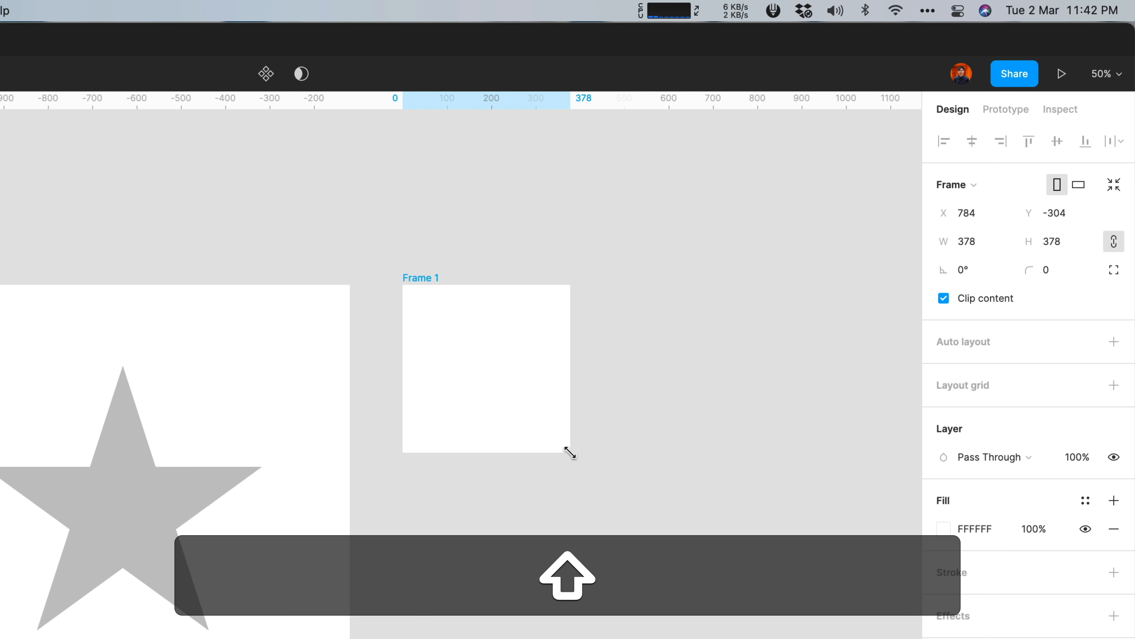
click(983, 241)
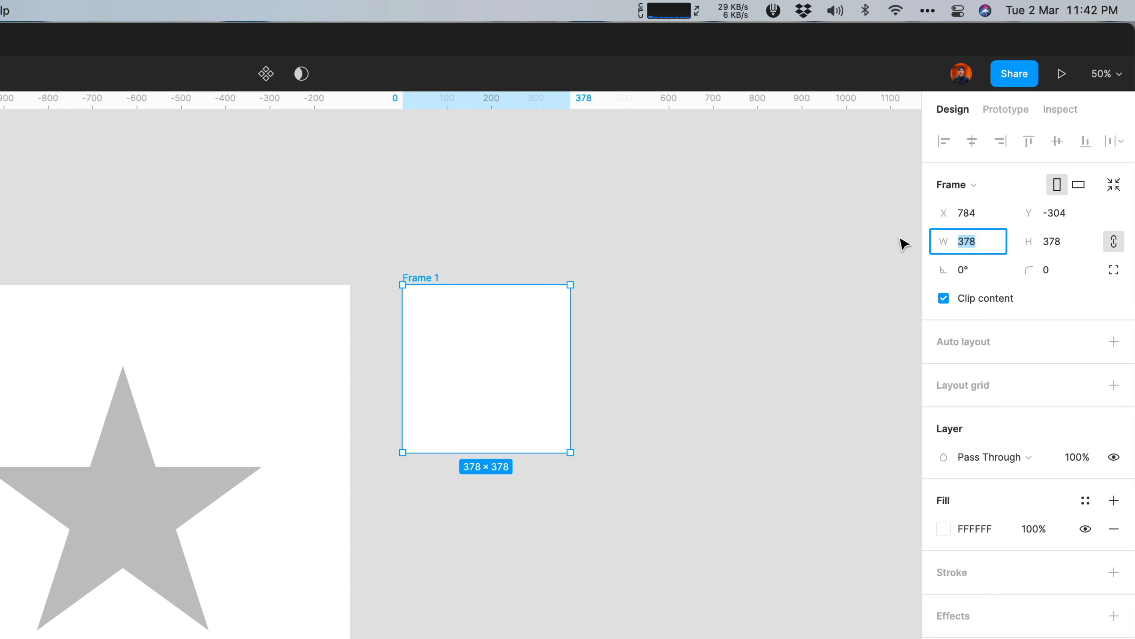
text(20)
key(Return)
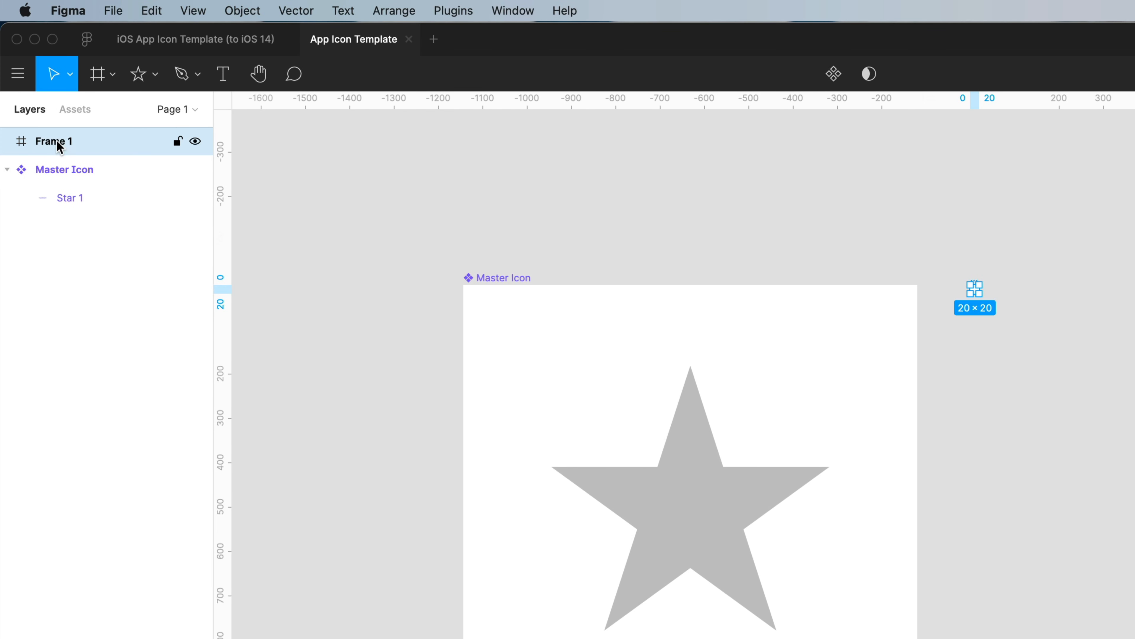
Step: Rename the 20 × 20 frame "iPhoneNotification" and deselect it
double_click(57, 140)
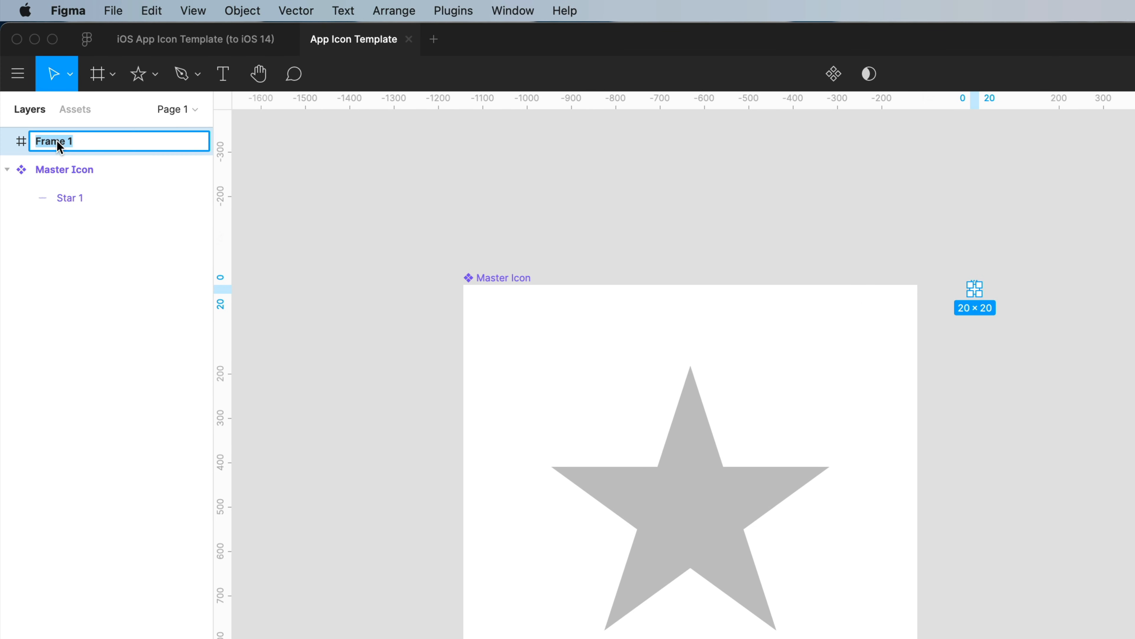
text(iPhoneN)
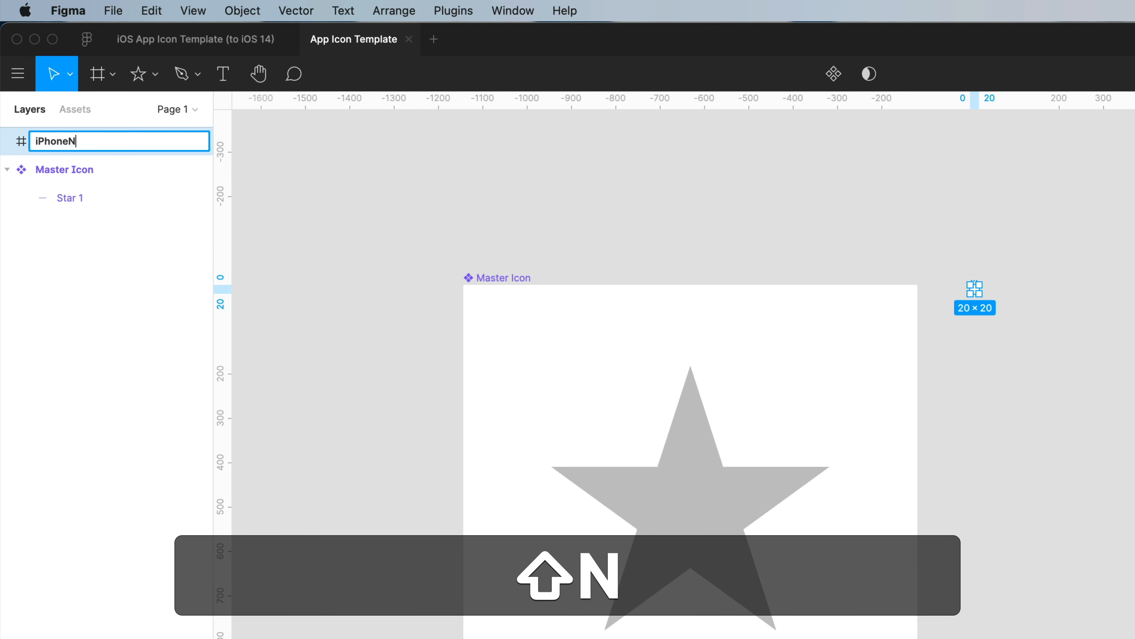
text(otification)
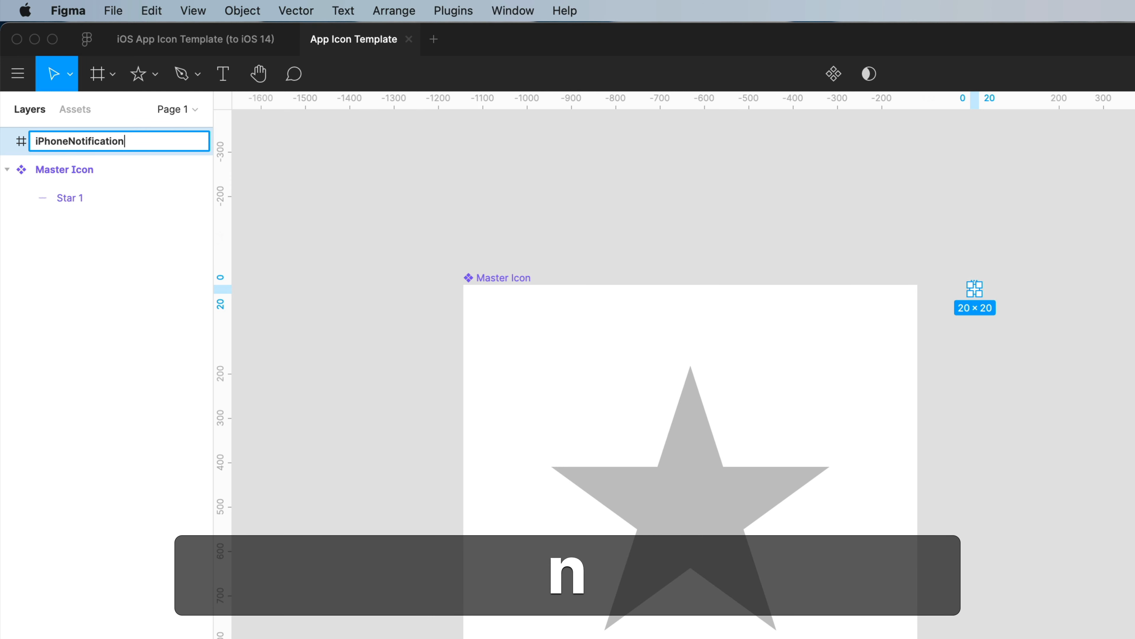
click(697, 248)
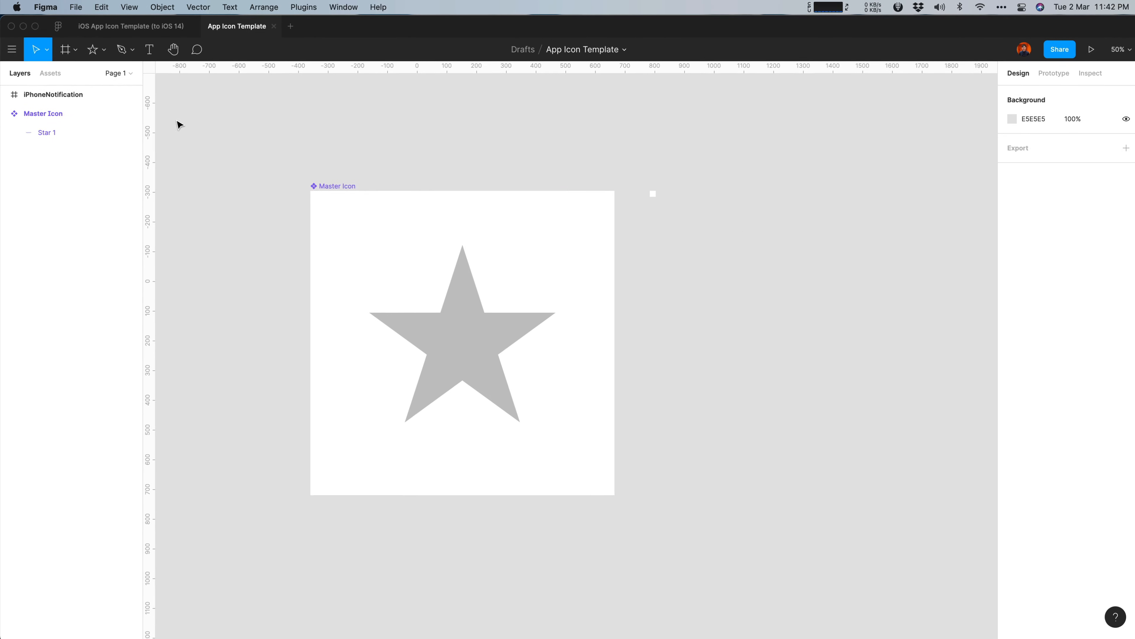
Step: Copy the Master Icon component and paste an instance of it into the iPhoneNotification frame
click(478, 326)
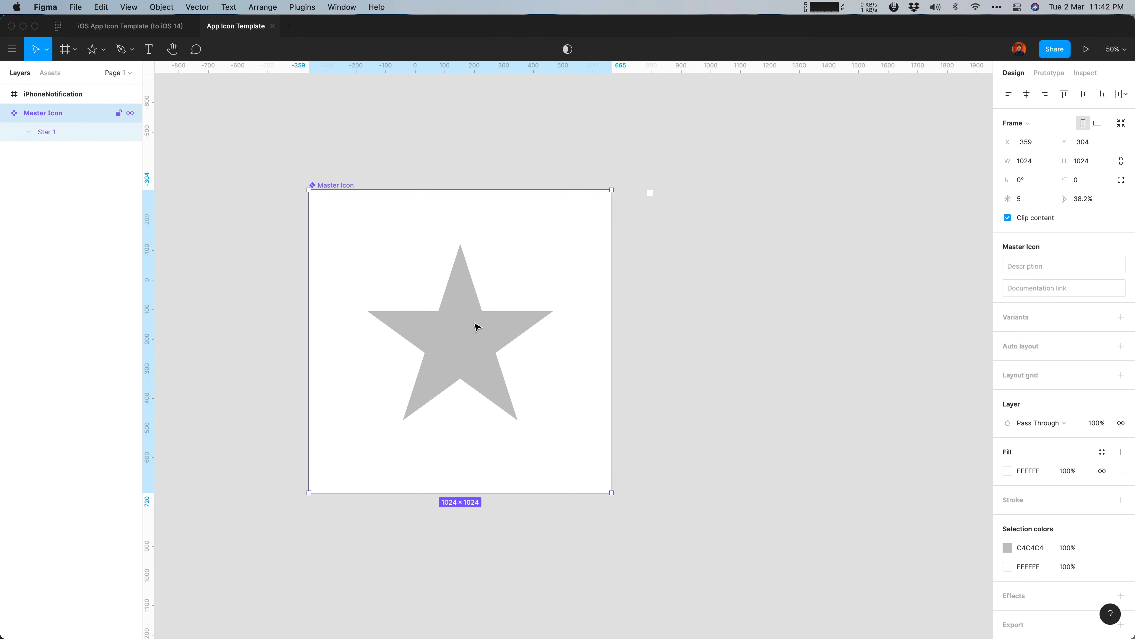
key(super+c)
click(63, 93)
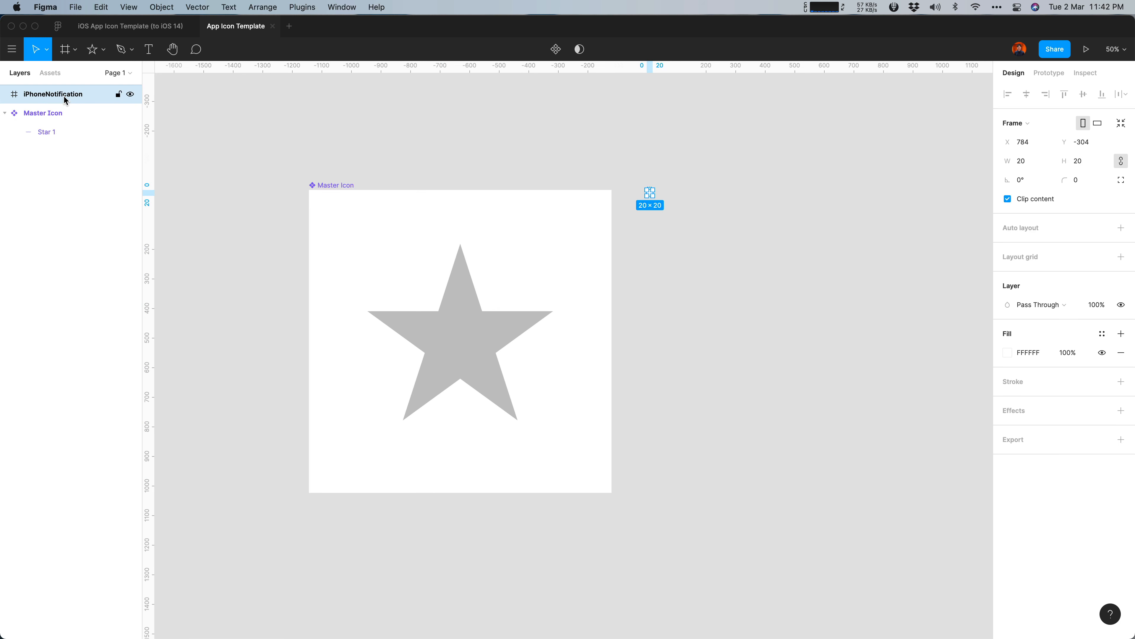
key(super+v)
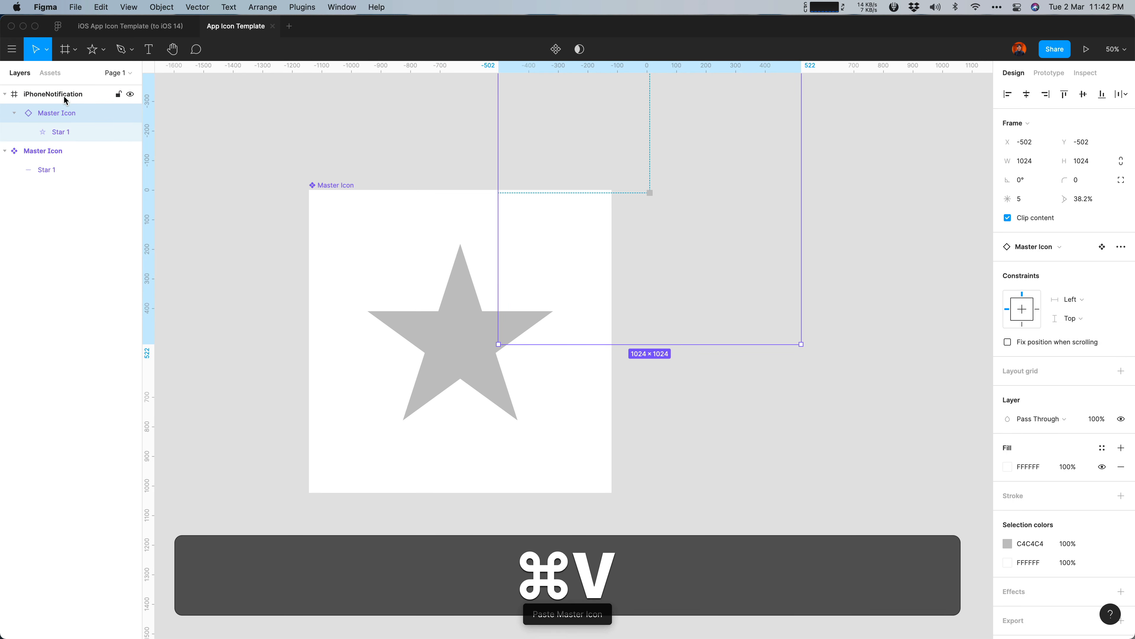
Step: Scale the Master Icon instance proportionally from its center to 20 × 20 to fit the iPhoneNotification frame, and deselect it
scroll(806, 210, up, 5)
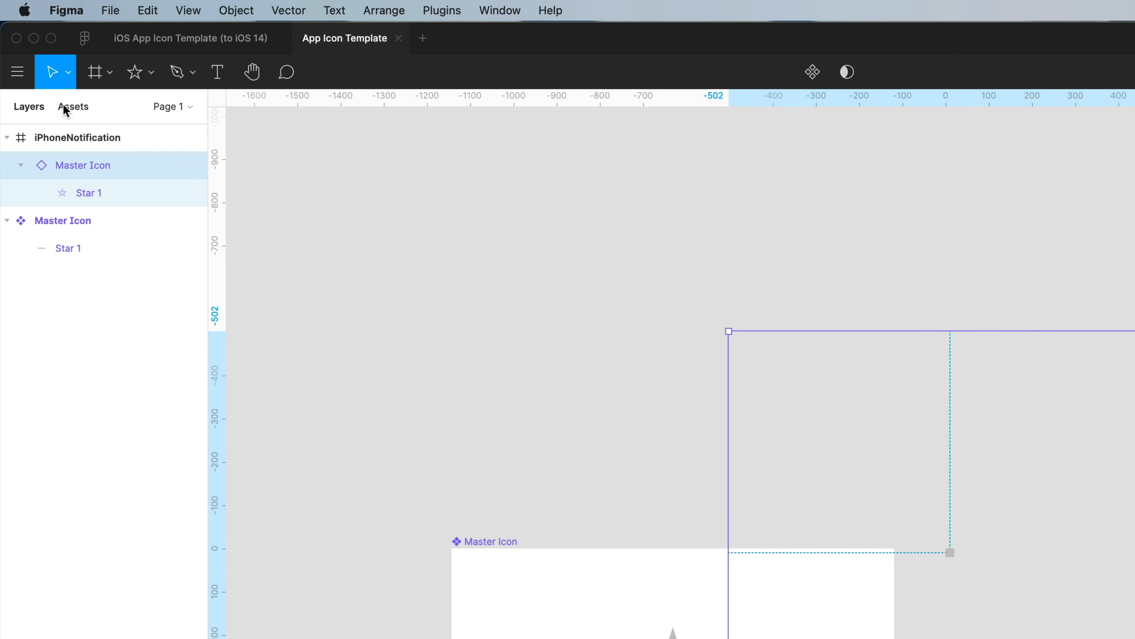
click(70, 74)
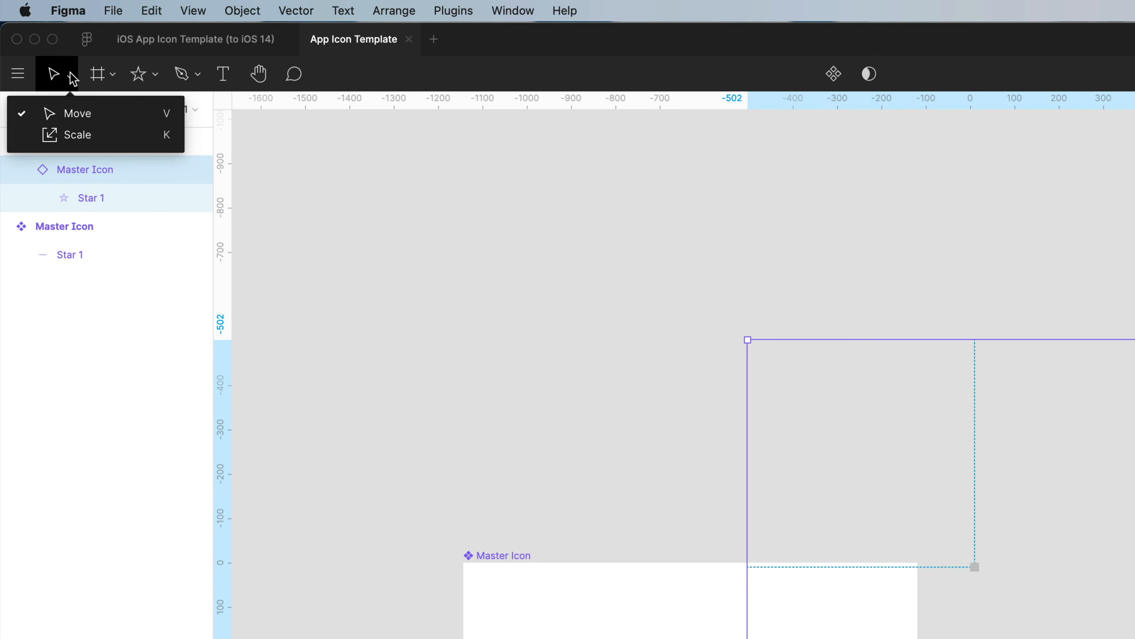
click(72, 136)
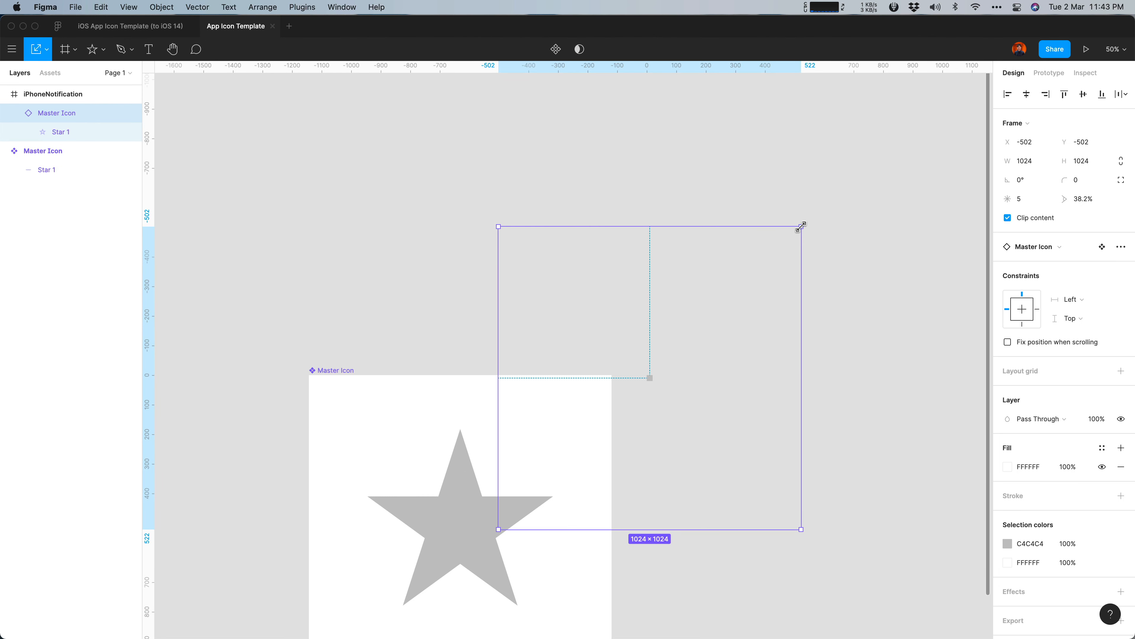
drag(801, 227, 657, 370)
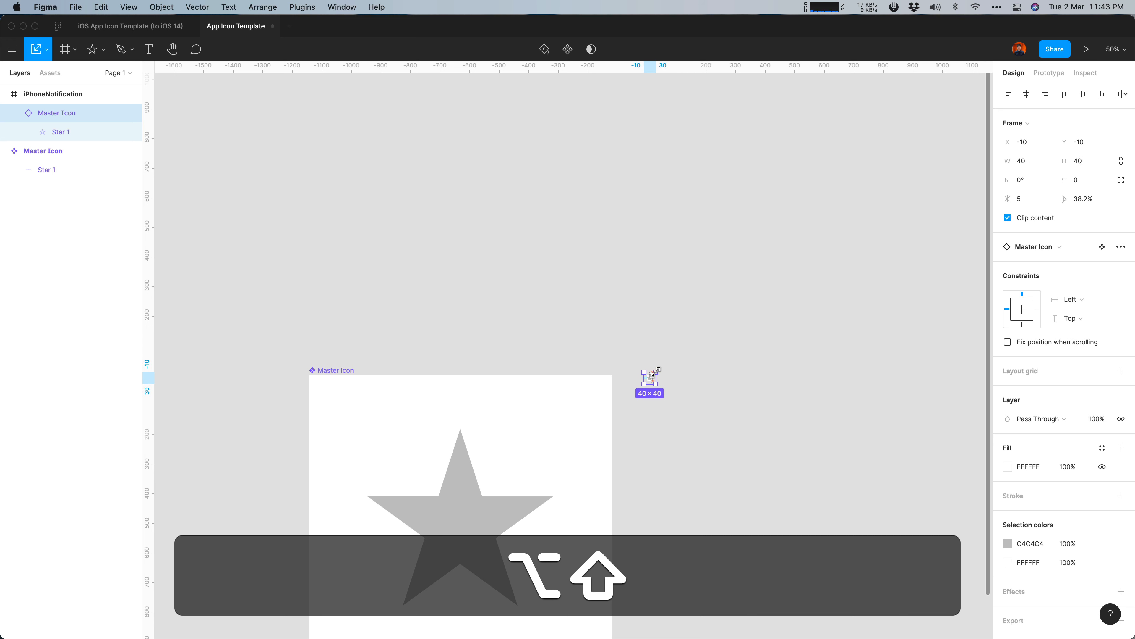
key(super+equal)
key(super+equal)
key(super+equal)
key(space)
drag(777, 377, 482, 178)
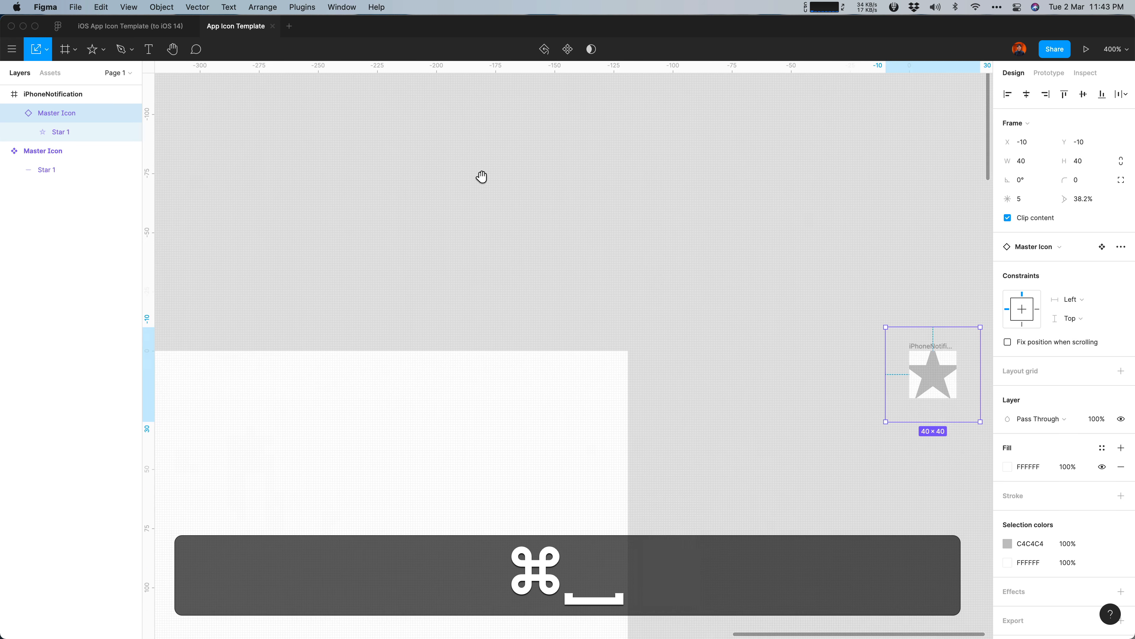
drag(848, 335, 484, 217)
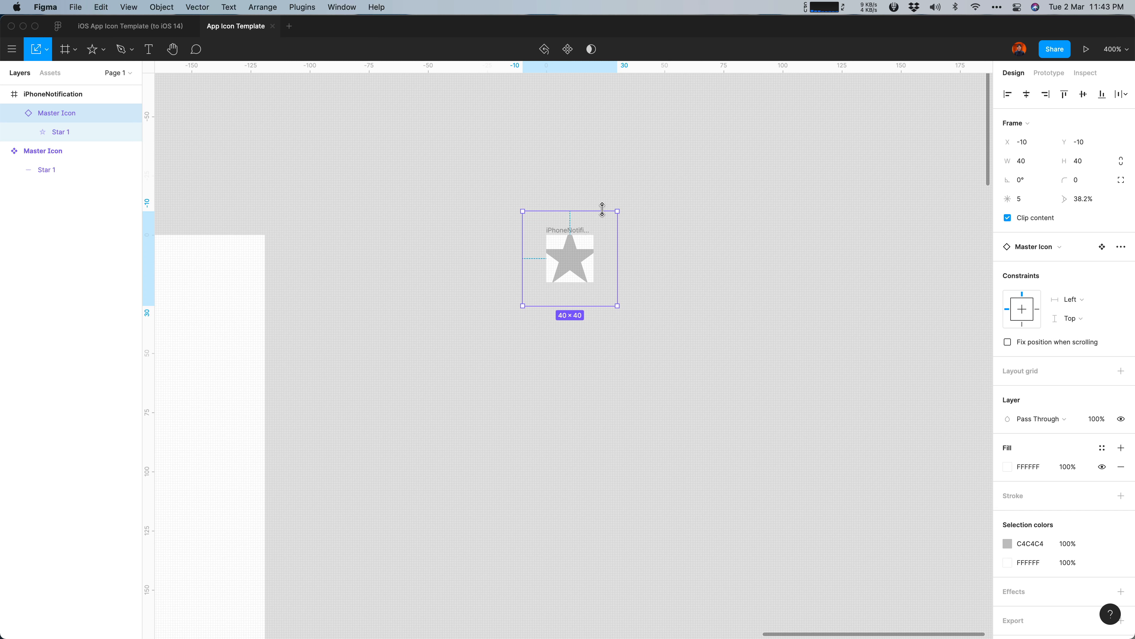
drag(617, 210, 591, 235)
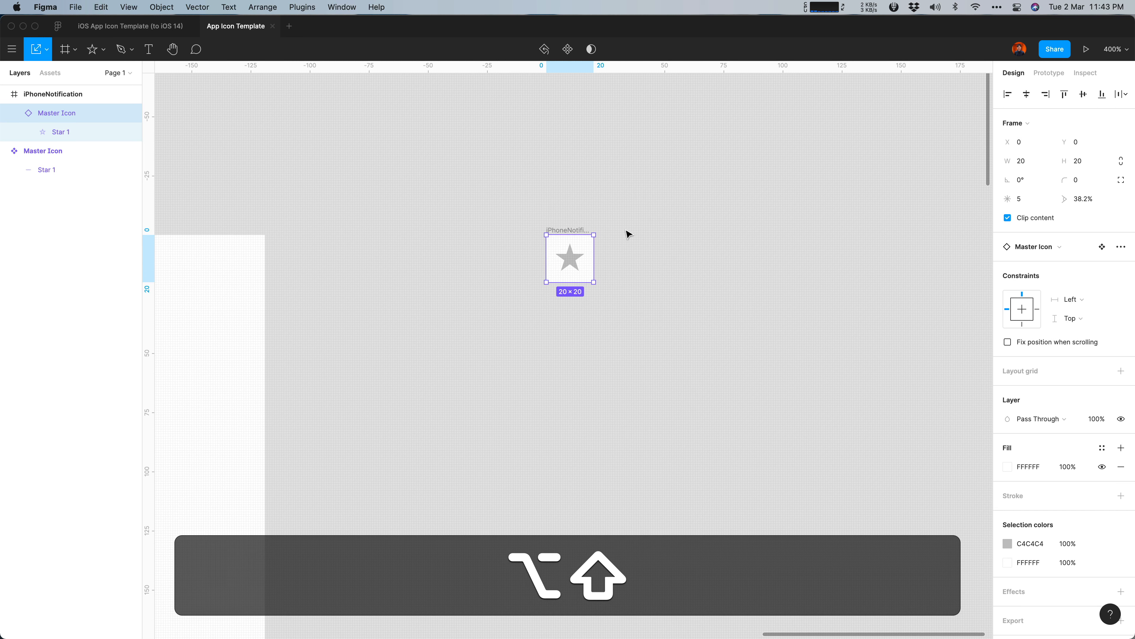
click(628, 234)
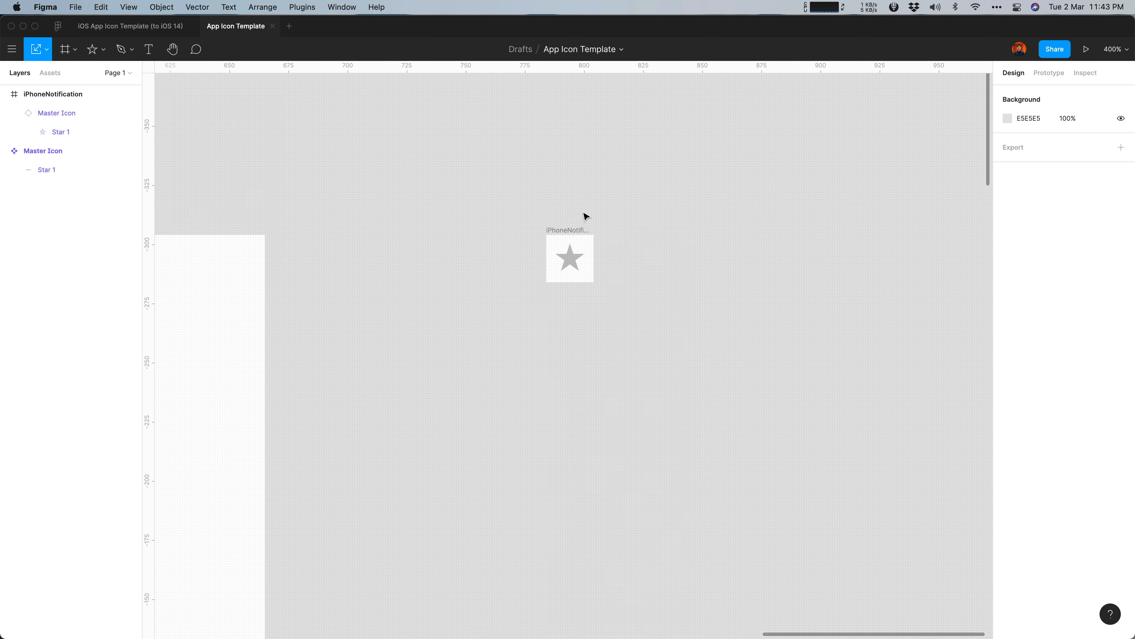
Step: Select the iPhoneNotification frame, check the iPhone Notification scales in Xcode's AppIcon set, and return to Figma
click(576, 236)
key(ctrl+Up)
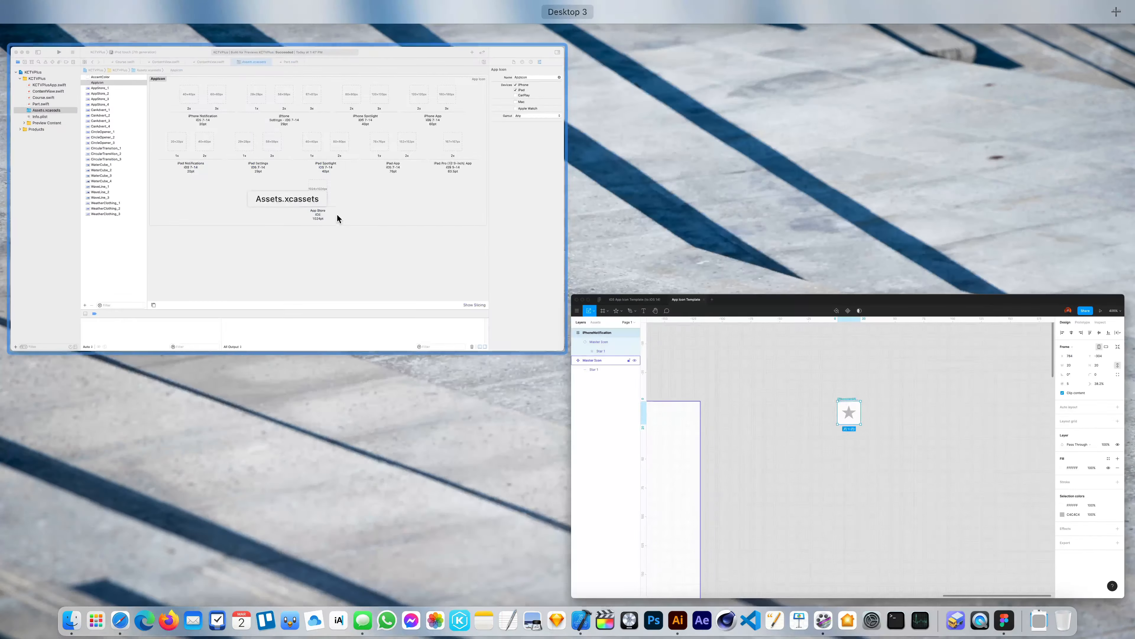
click(336, 213)
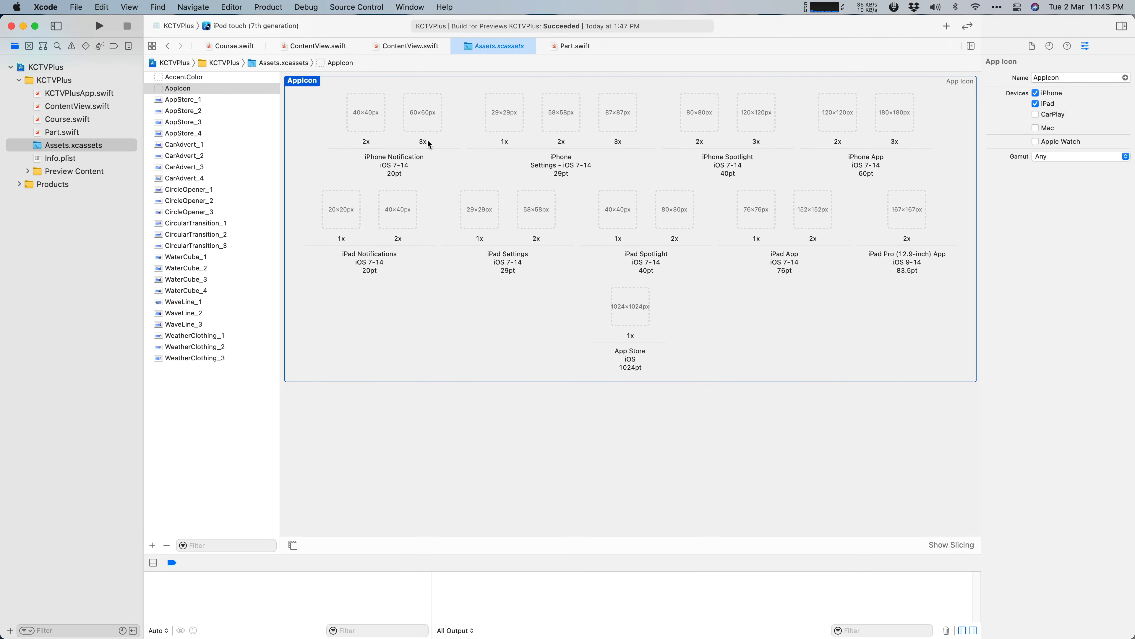
key(ctrl+Up)
click(340, 253)
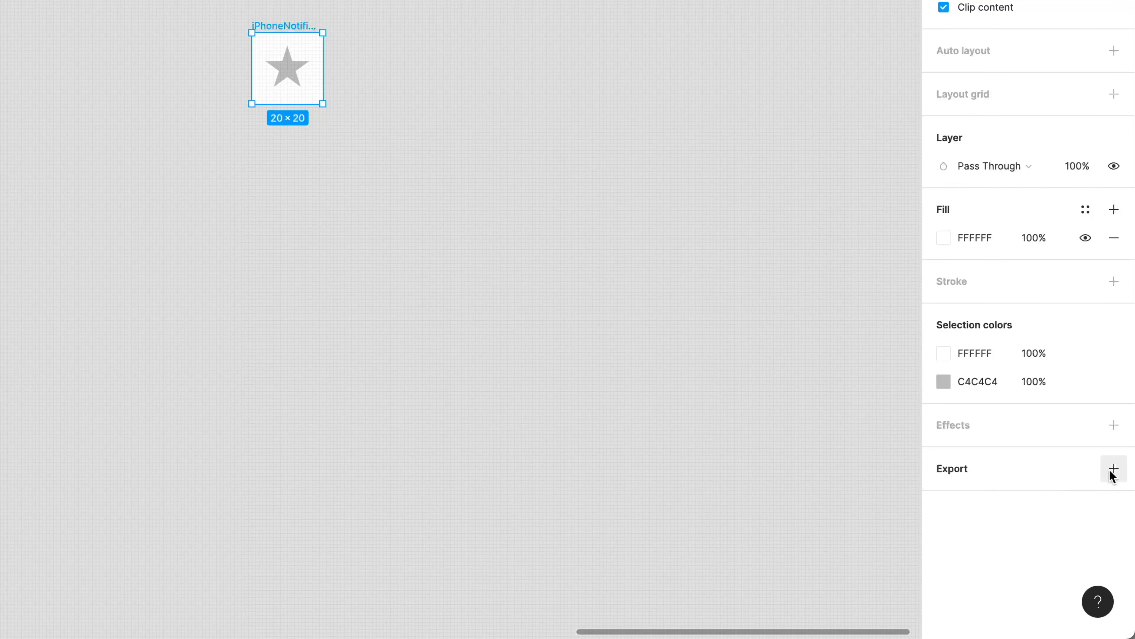
click(1113, 473)
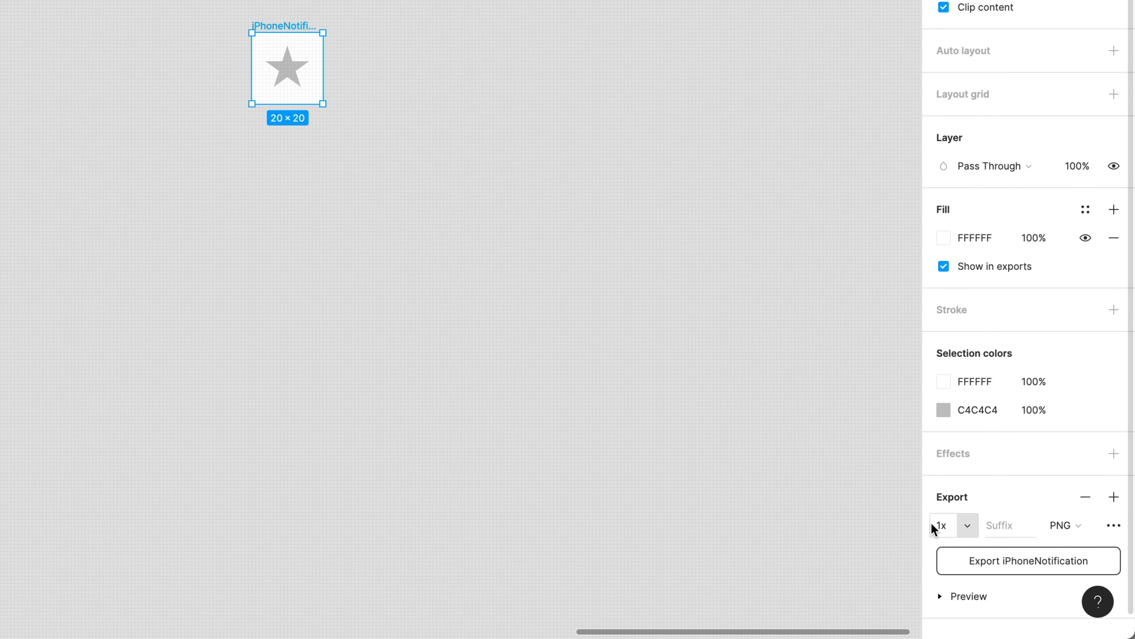
click(967, 526)
click(965, 568)
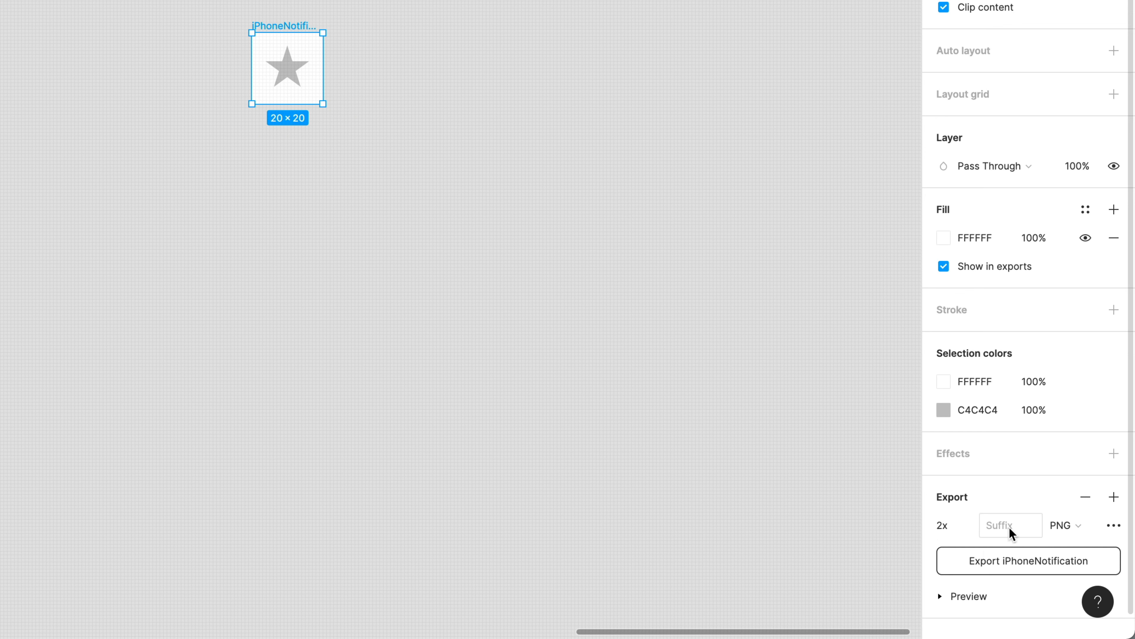
text(@)
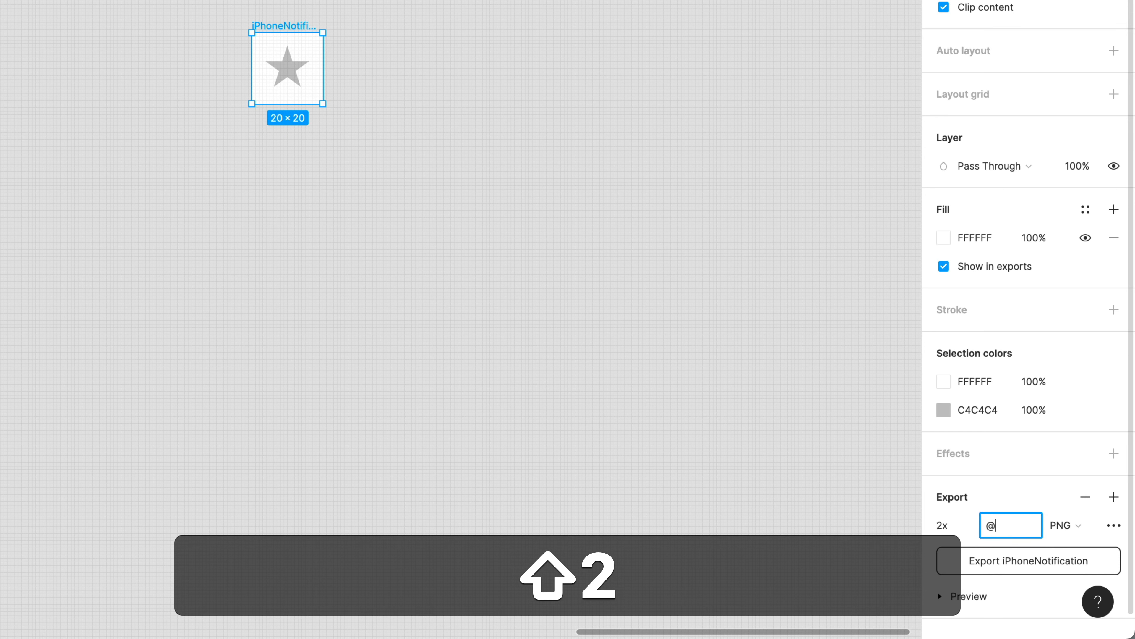
text(2x)
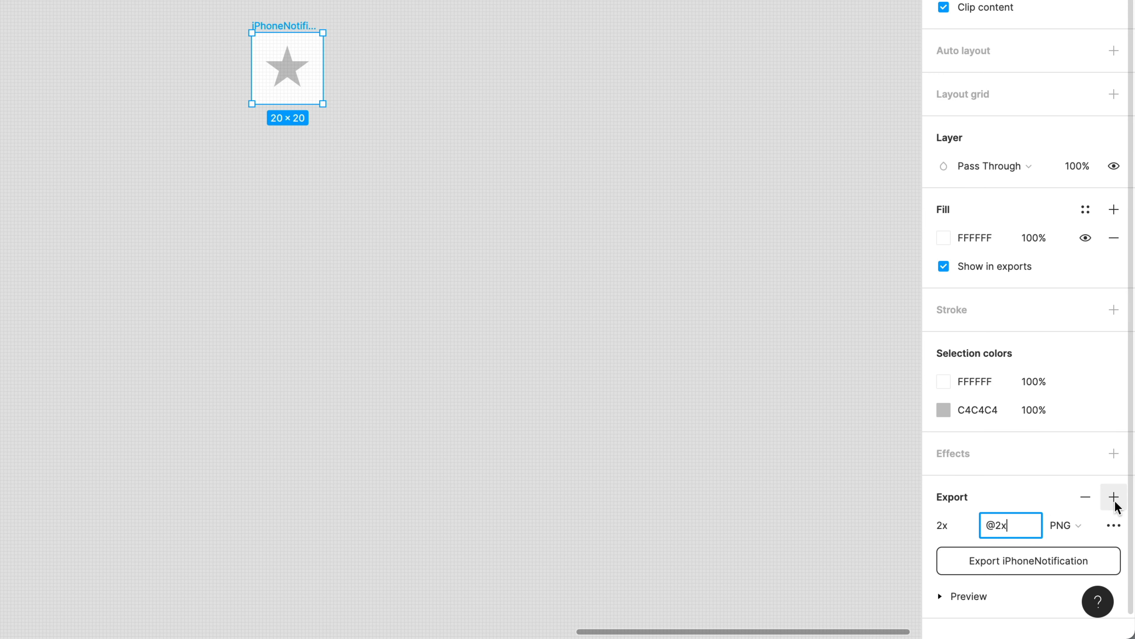
click(1113, 496)
click(965, 525)
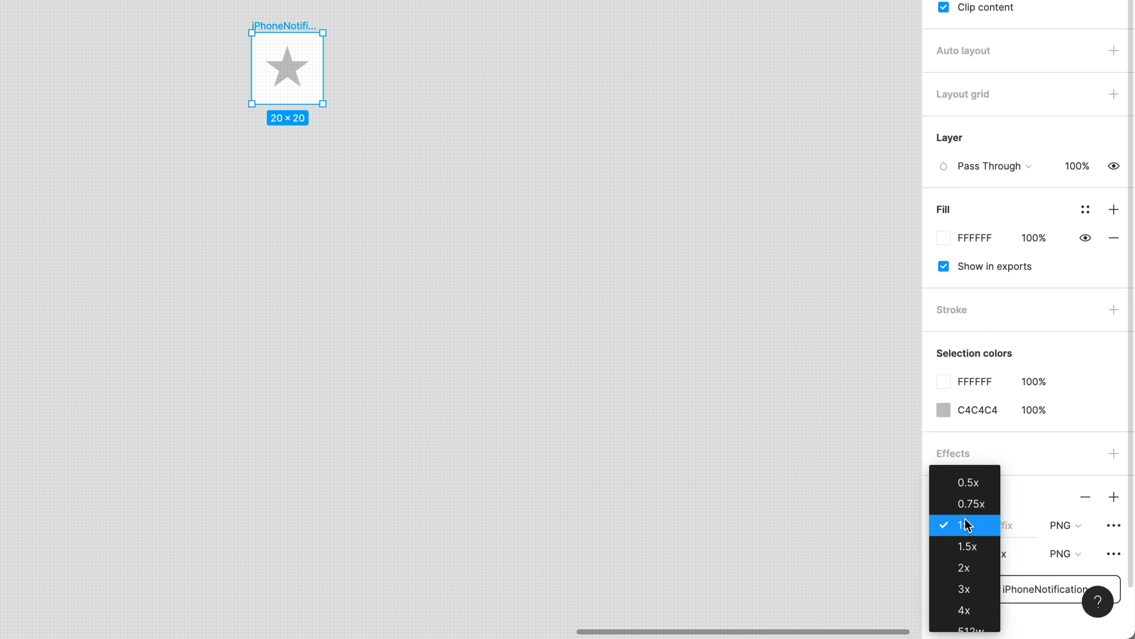
click(976, 587)
click(1008, 528)
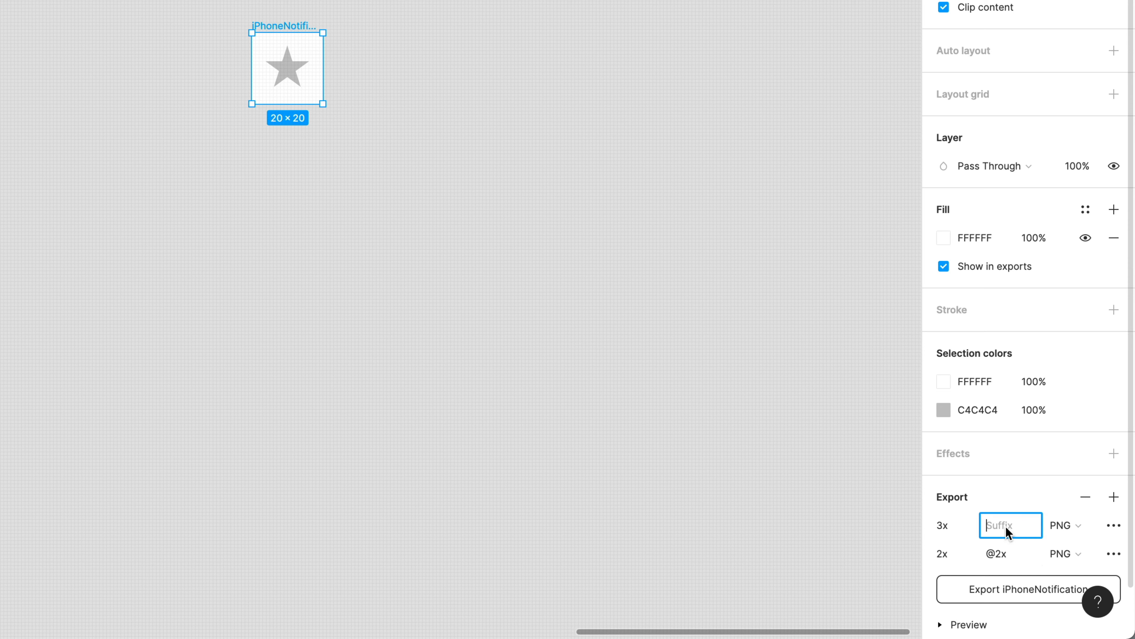
text(@3x)
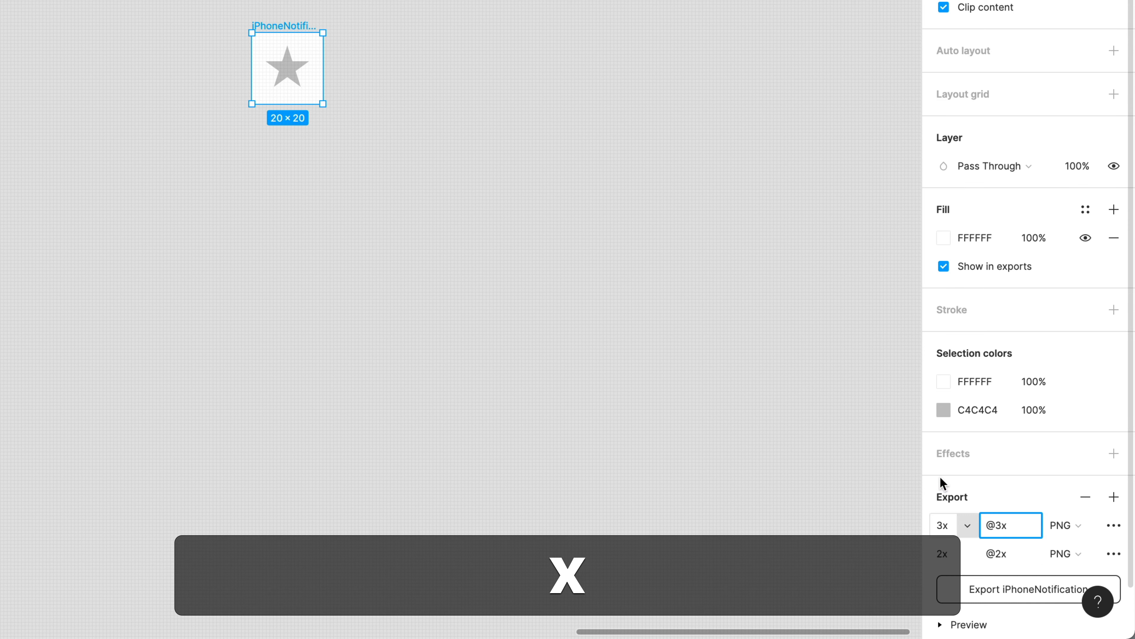
click(480, 170)
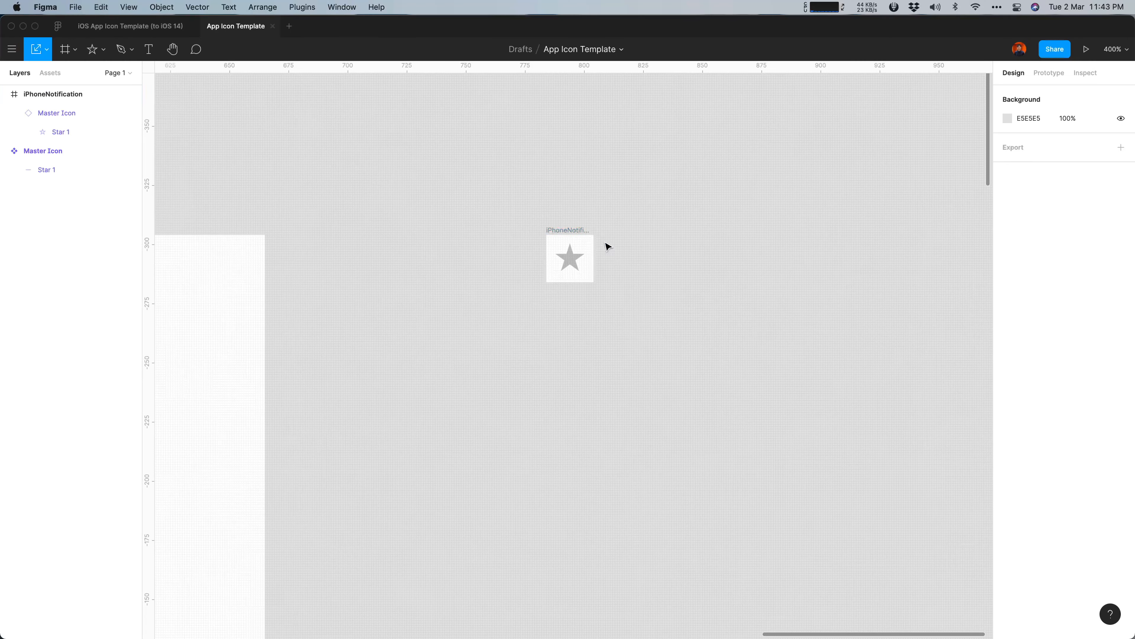
Step: Move the iPhoneNotification frame horizontally closer to the Master Icon, to X 734
click(573, 230)
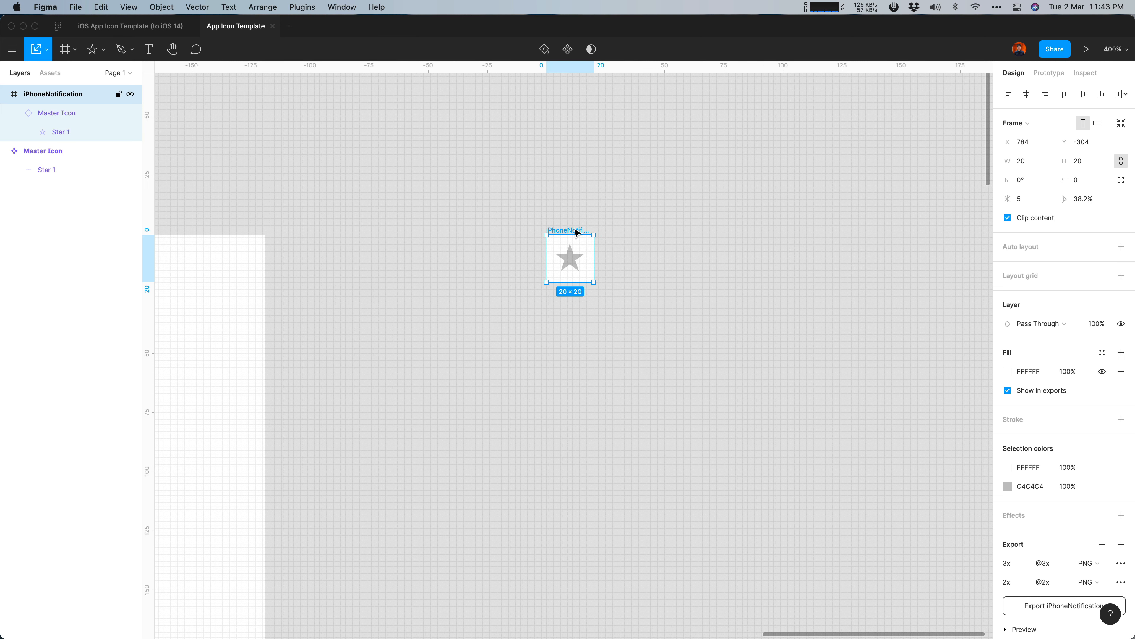
drag(576, 231, 459, 232)
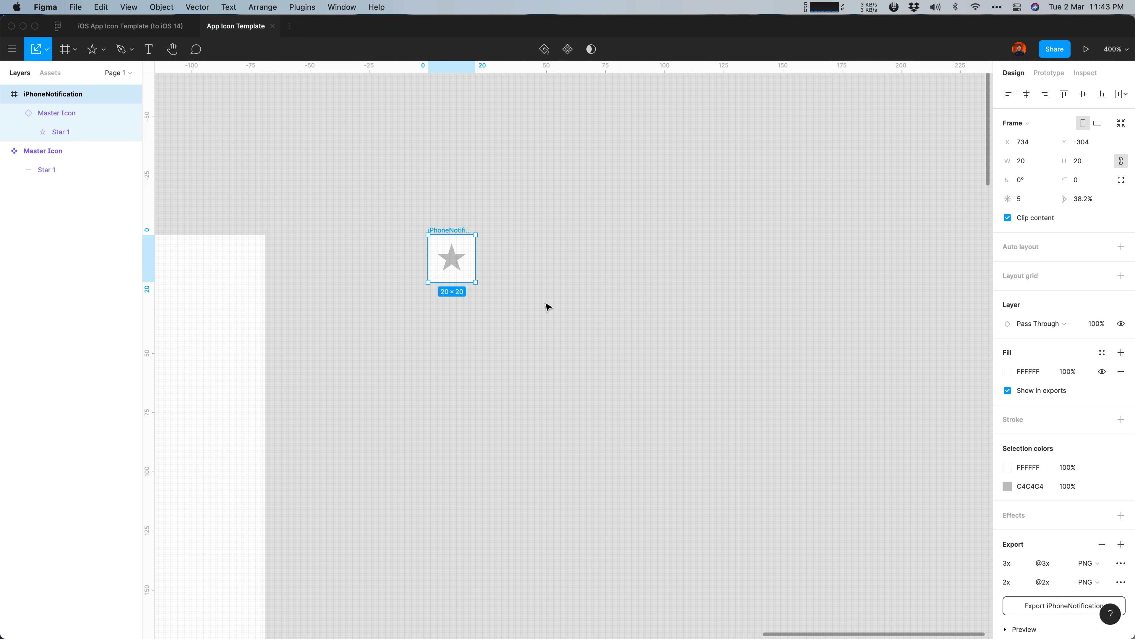
Step: Change the fill of the star inside the Master Icon component to red FF0000
key(super+minus)
key(super+minus)
key(super+minus)
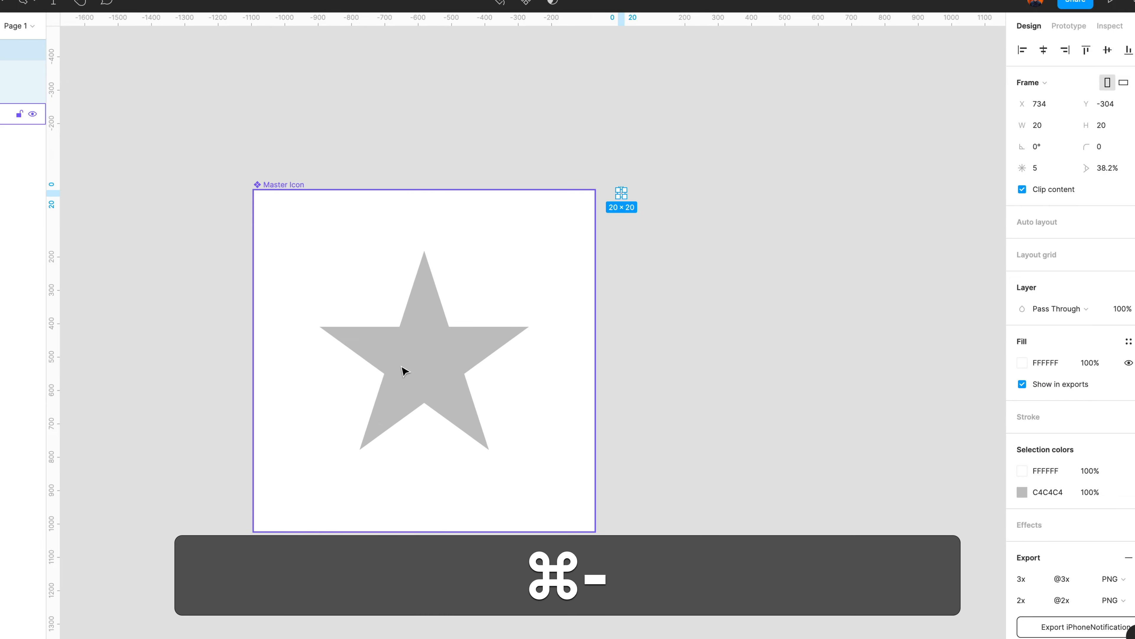
drag(455, 378, 600, 380)
drag(453, 349, 252, 341)
click(1065, 308)
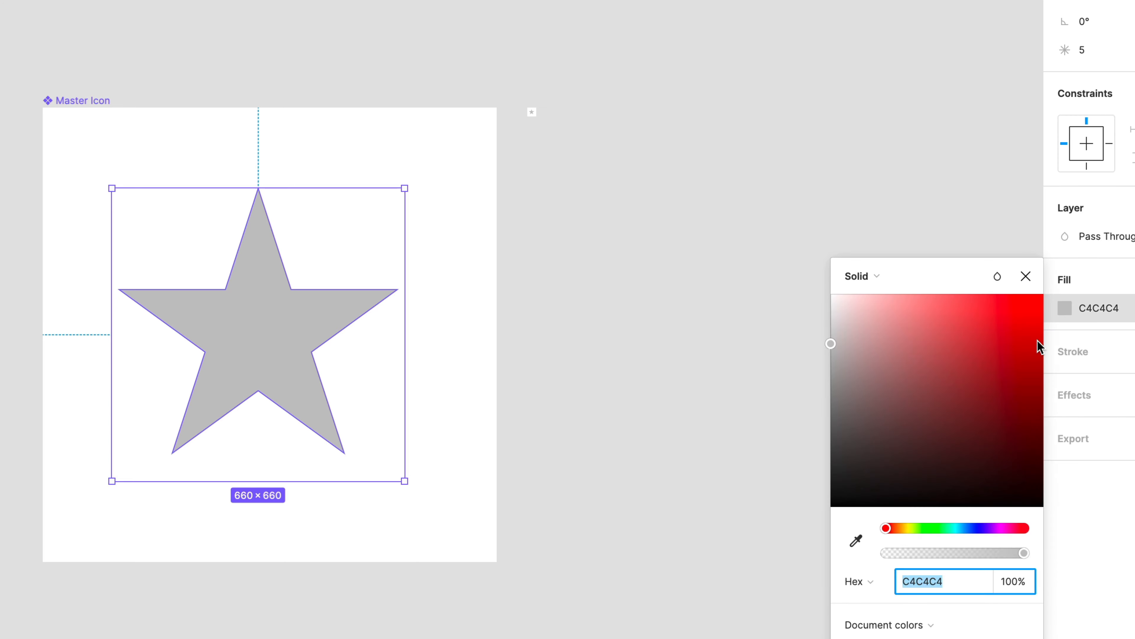
drag(1040, 348, 1055, 290)
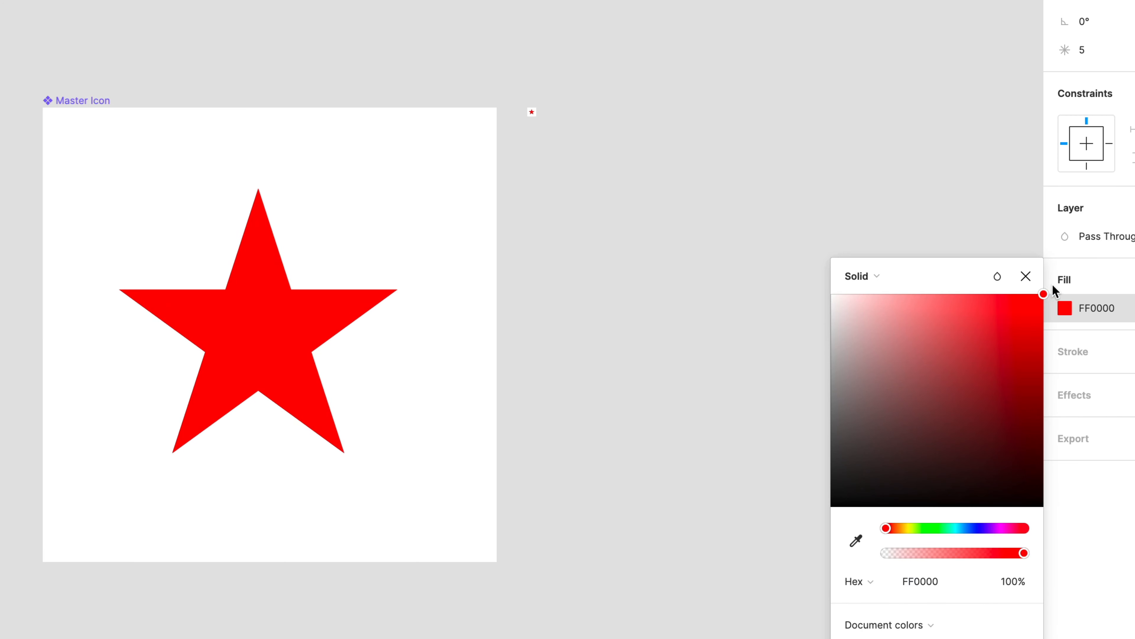
click(589, 237)
click(279, 315)
click(279, 320)
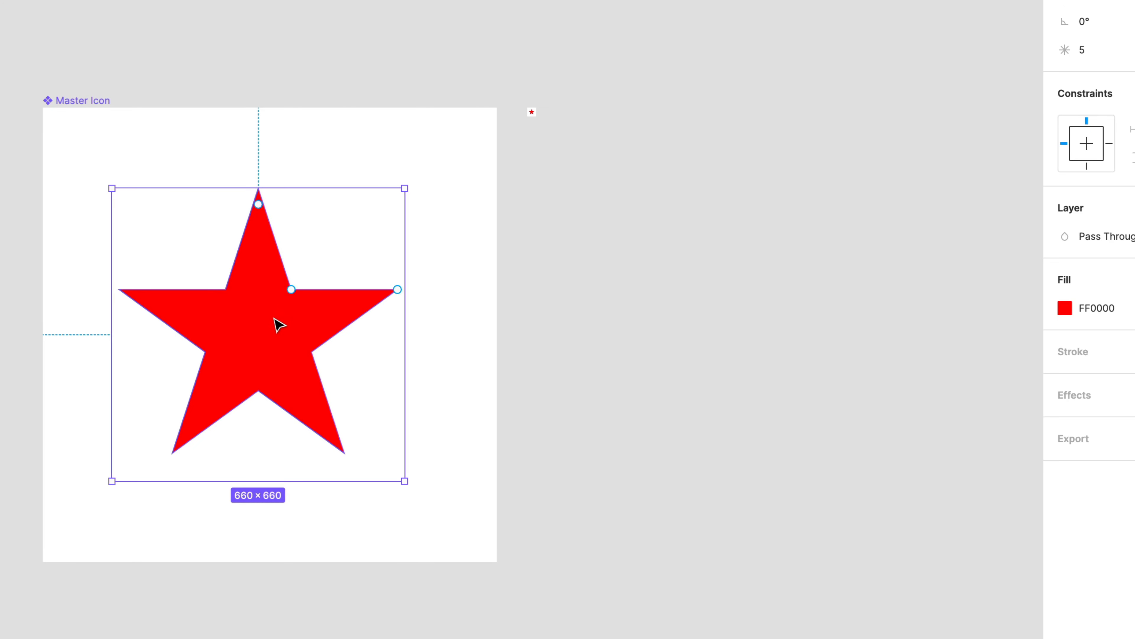
click(657, 293)
Step: Switch to Xcode to check the iPhone Settings slot size in the AppIcon set, and return to Figma
key(ctrl+Up)
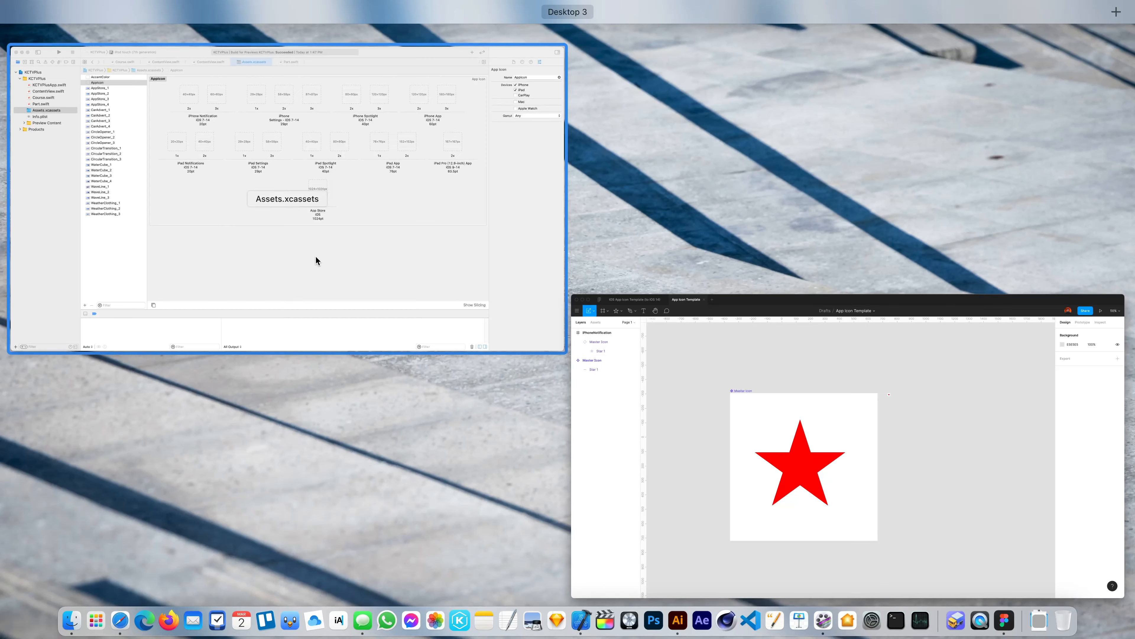
click(316, 260)
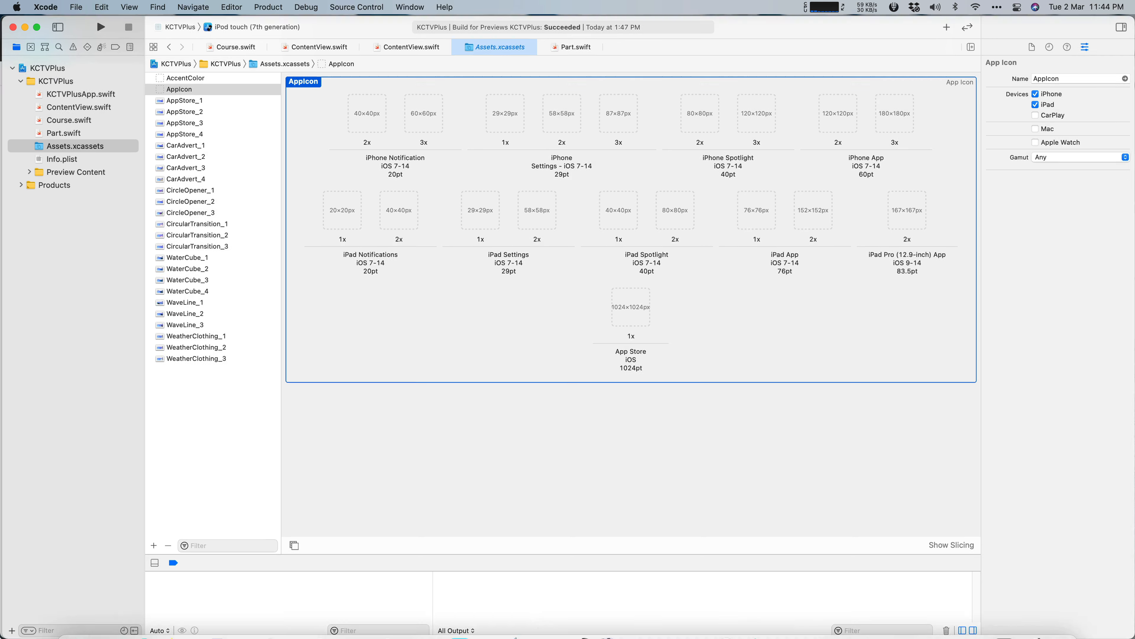
key(ctrl+Up)
click(428, 291)
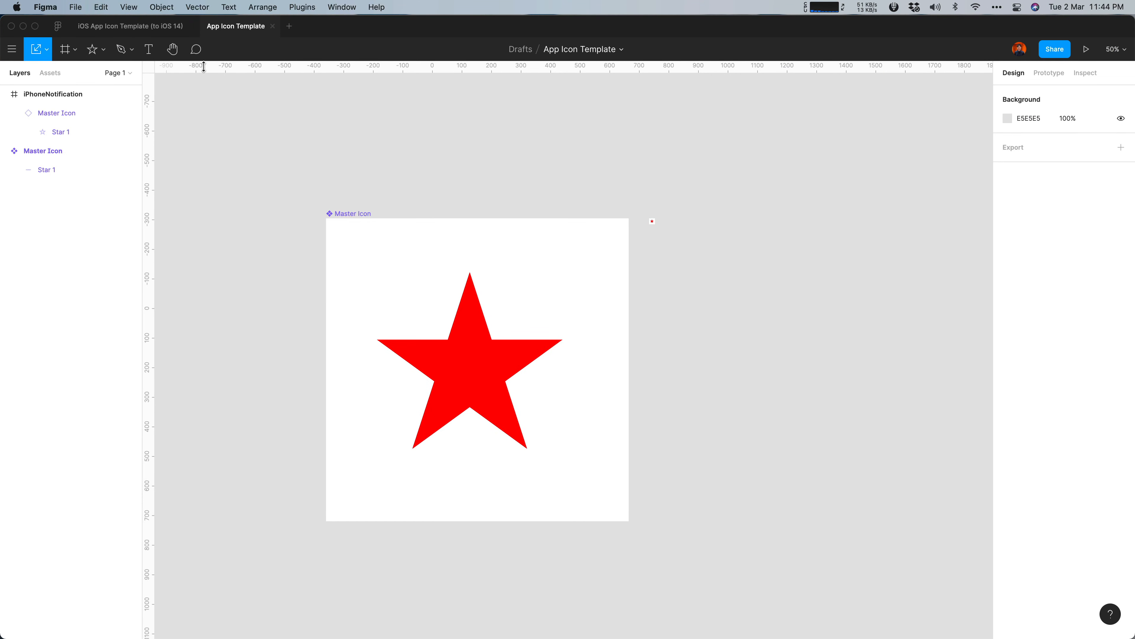
Step: Draw a square frame below the iPhoneNotification frame and set its size to 29 × 29
click(62, 50)
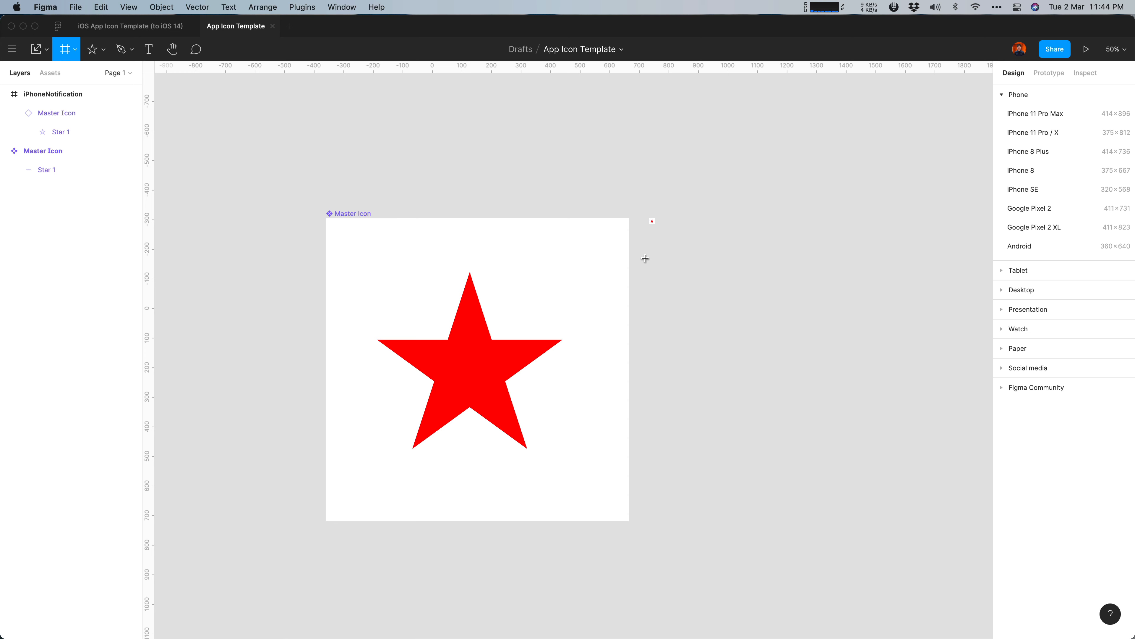
drag(649, 247, 702, 299)
click(1027, 162)
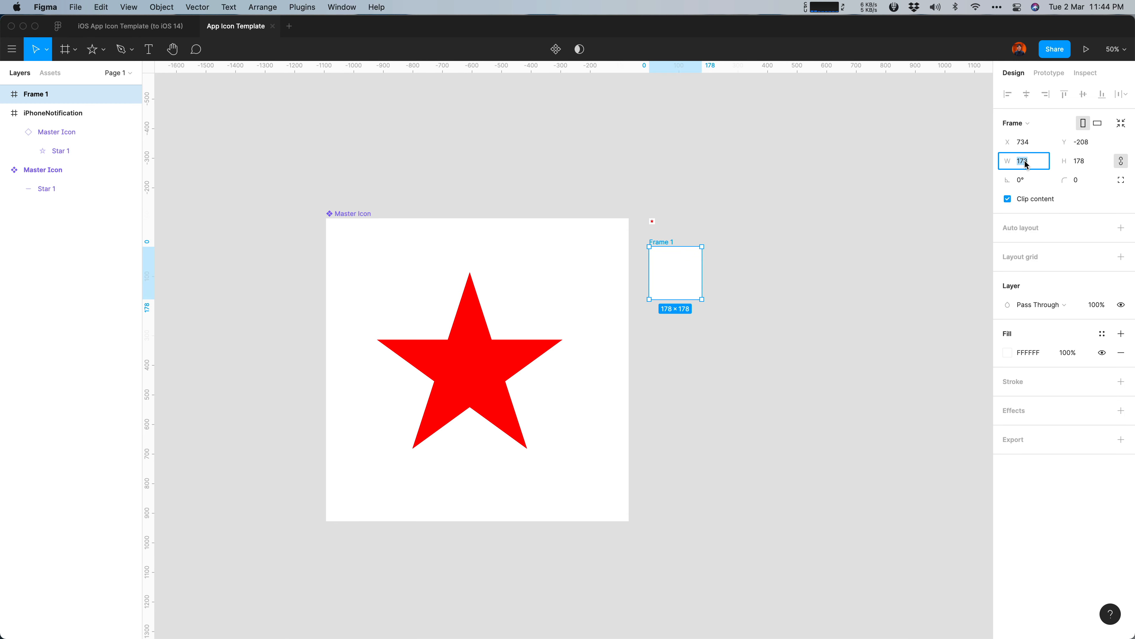
text(29)
key(Return)
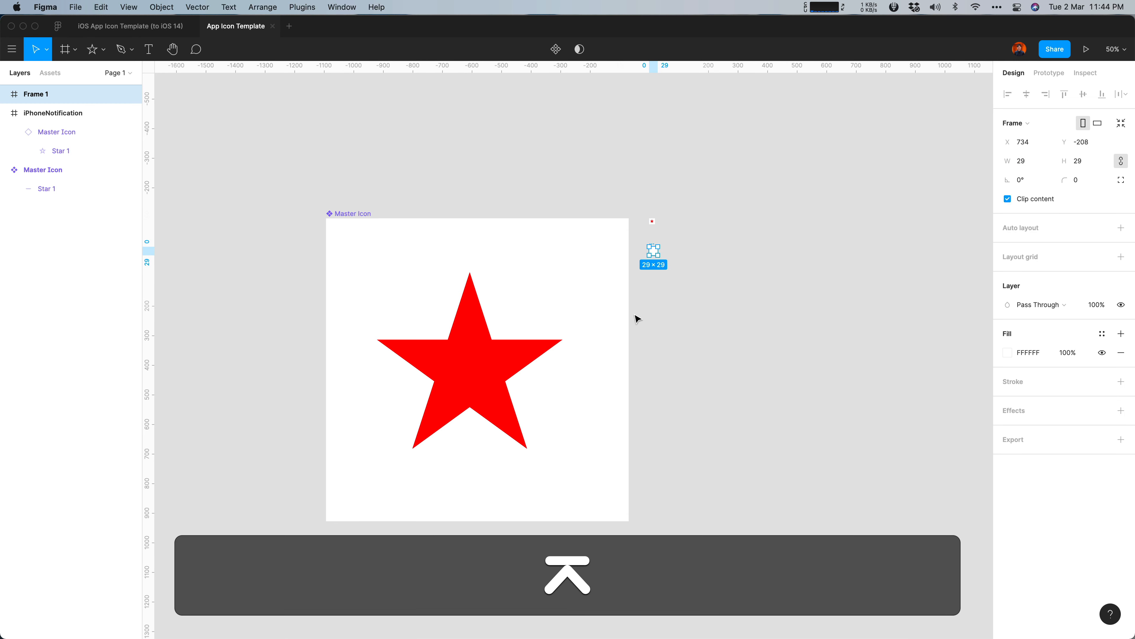
Step: Rename the new 29 × 29 frame as iPhoneSettings
key(super+equal)
scroll(685, 292, up, 5)
scroll(685, 291, right, 2)
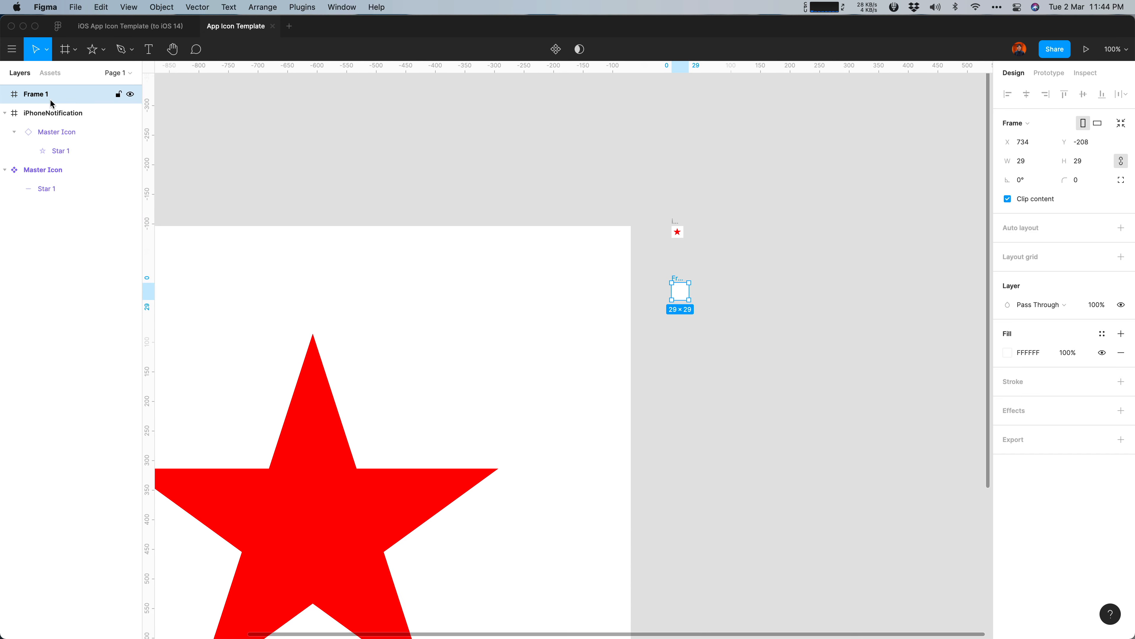
double_click(40, 95)
text(iPho)
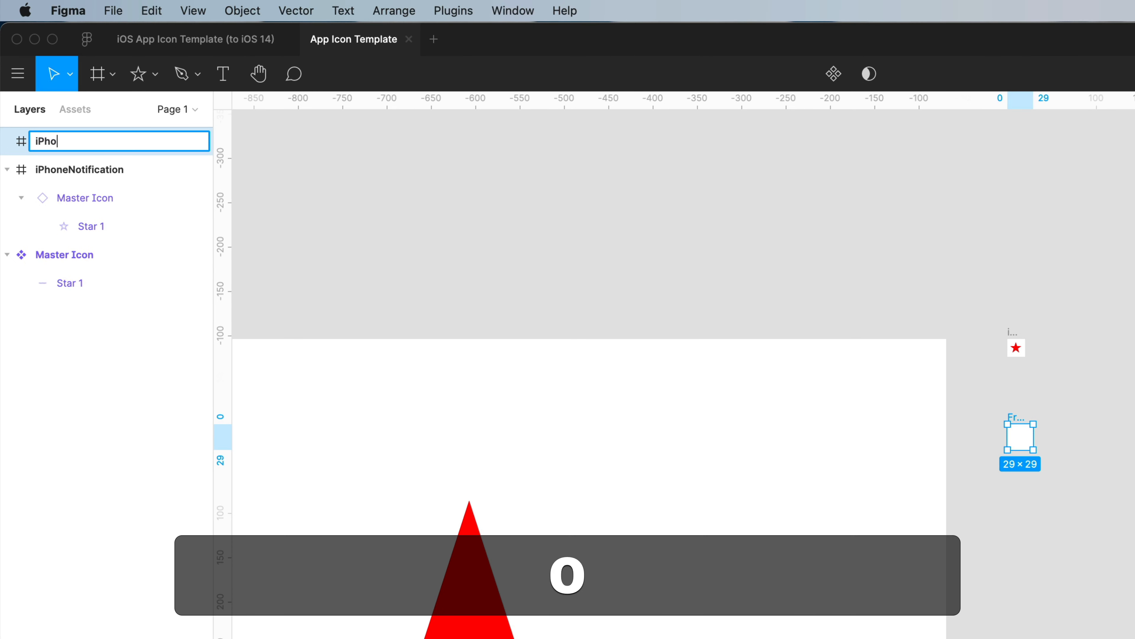
text(neSettings)
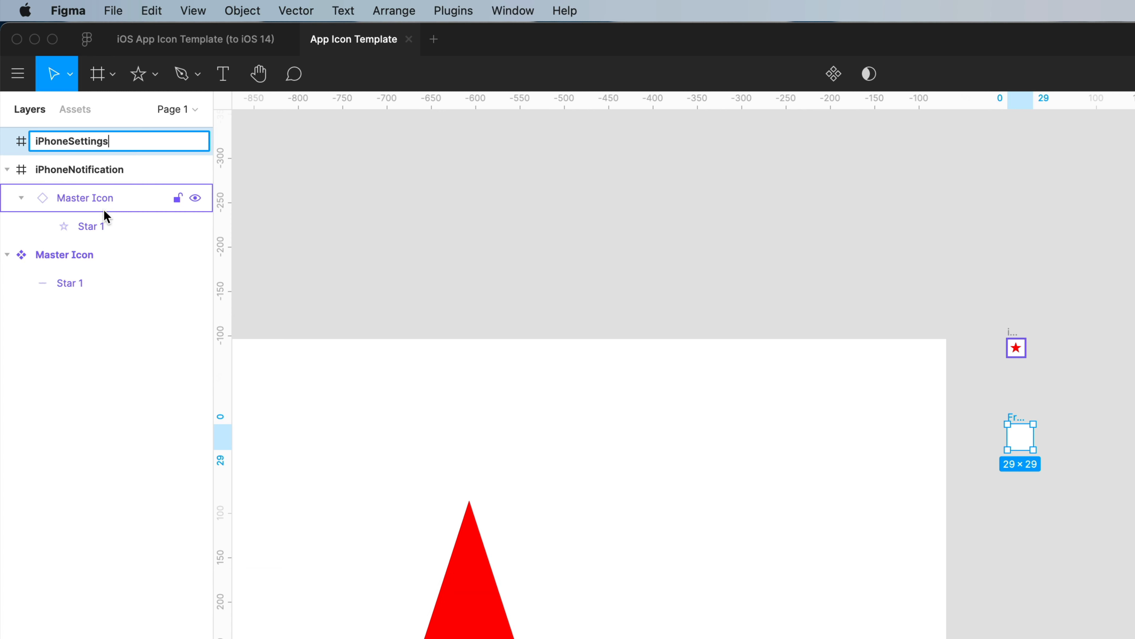
key(Return)
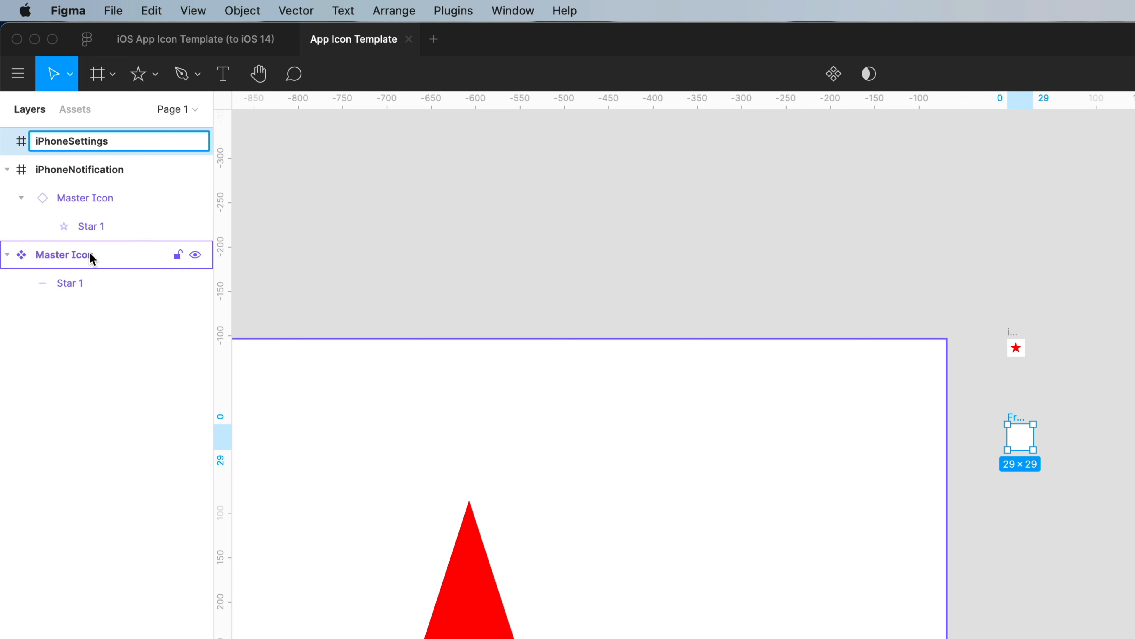
Step: Copy the Master Icon component and paste an instance of it into the iPhoneSettings frame
click(80, 258)
key(super+c)
click(105, 138)
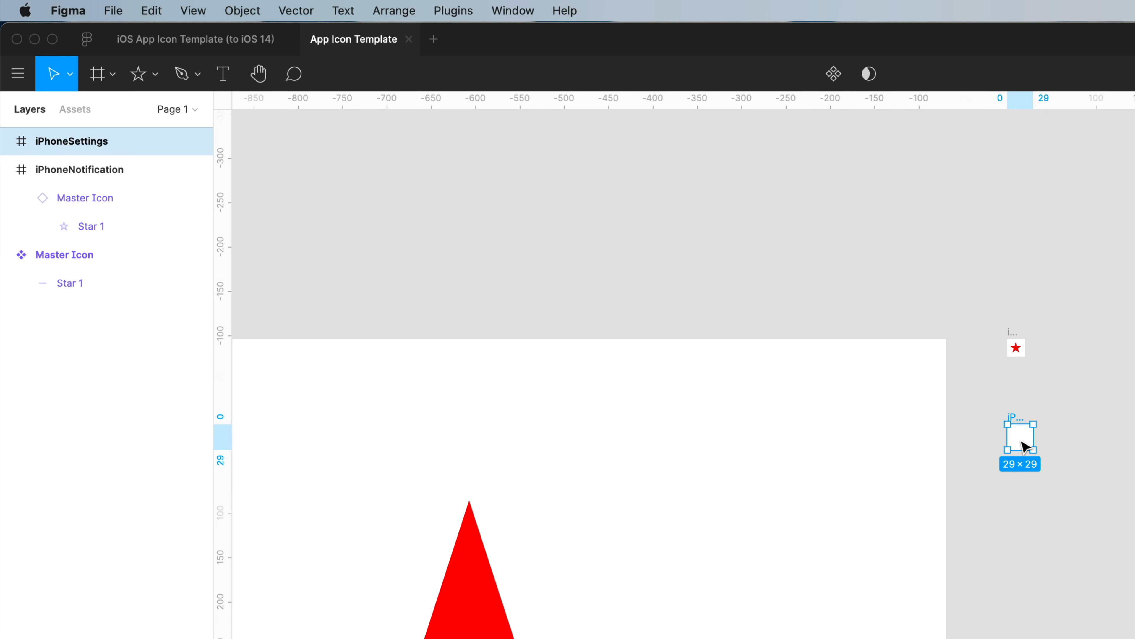
key(super+v)
scroll(1025, 445, up, 5)
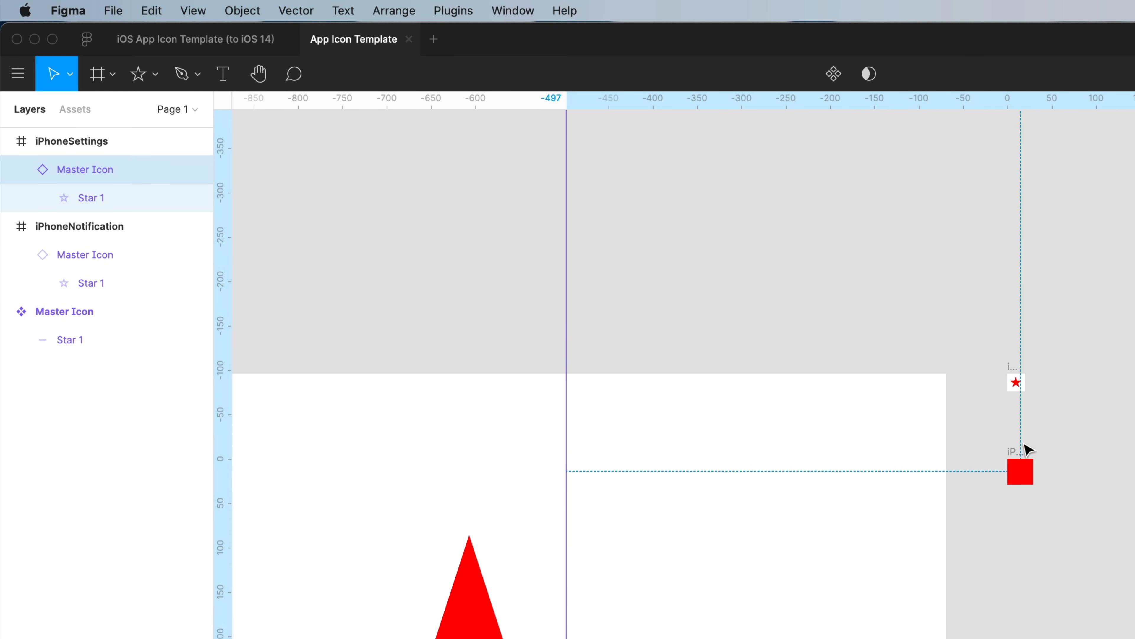
Step: Scale the pasted Master Icon instance down to 29 × 29 so it exactly fills the iPhoneSettings frame
click(69, 75)
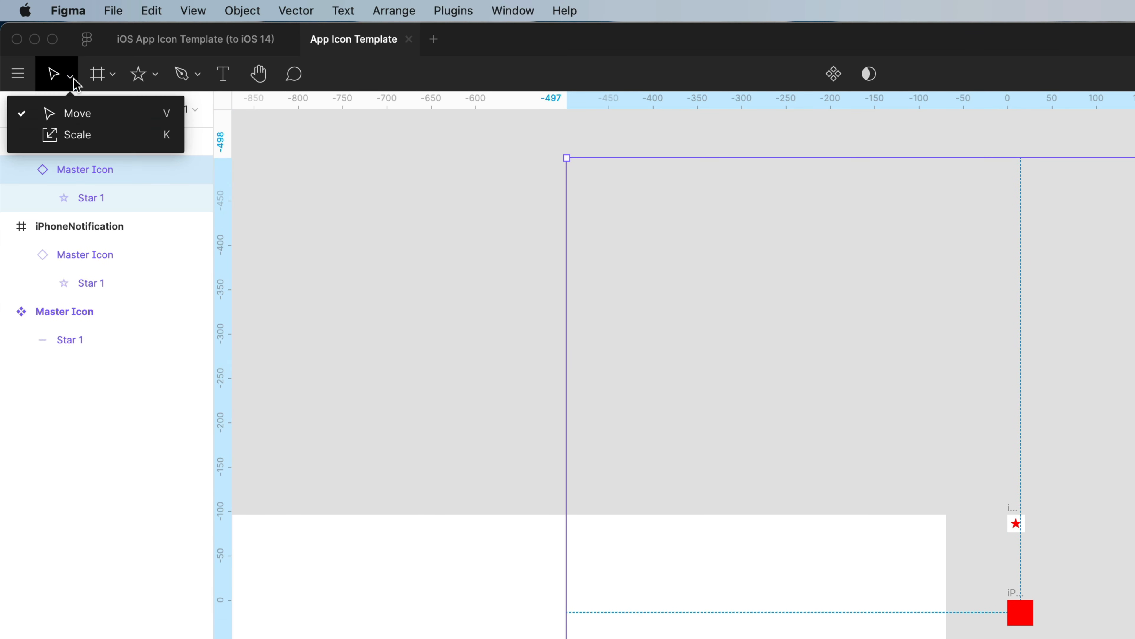
click(82, 139)
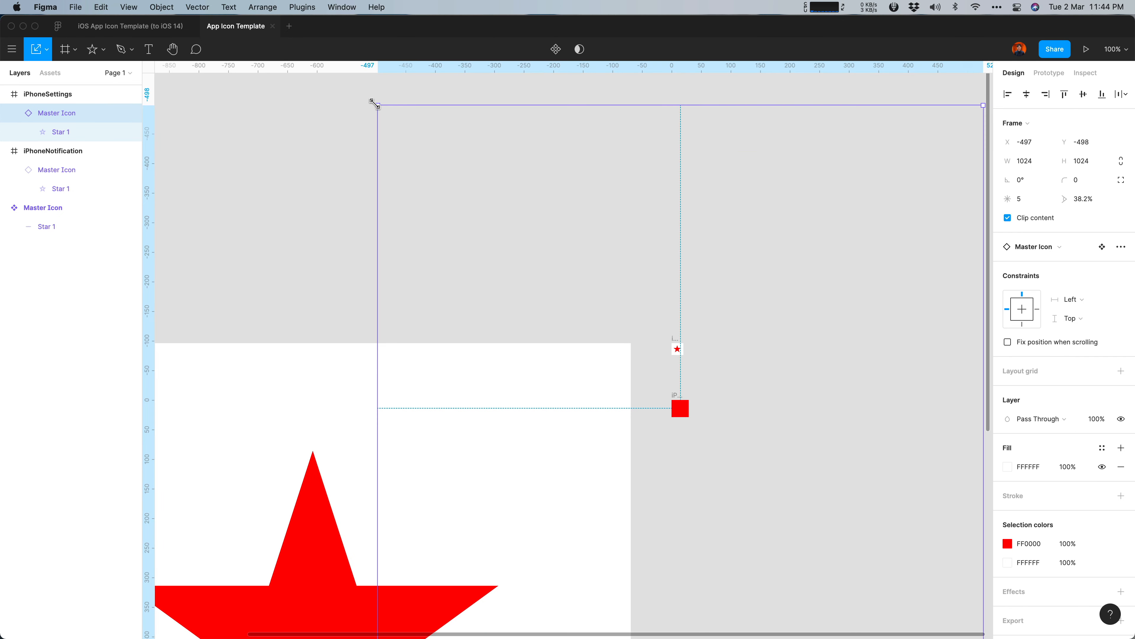
drag(375, 104, 671, 397)
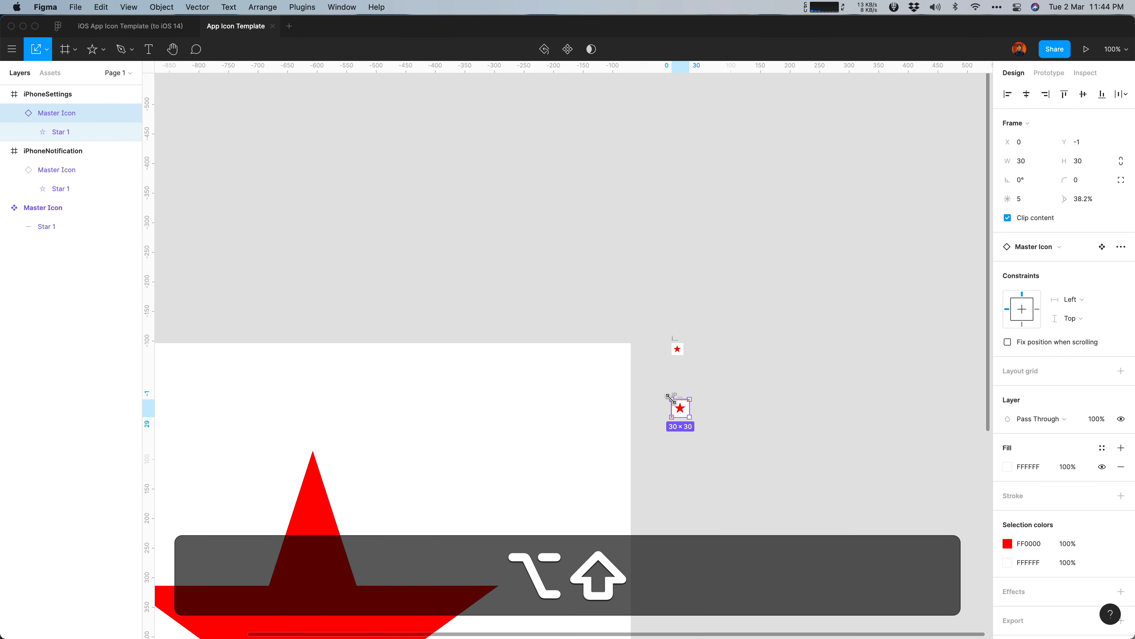
key(super+equal)
key(super+equal)
key(super+equal)
key(space)
drag(865, 534, 126, 165)
drag(875, 447, 745, 383)
key(shift)
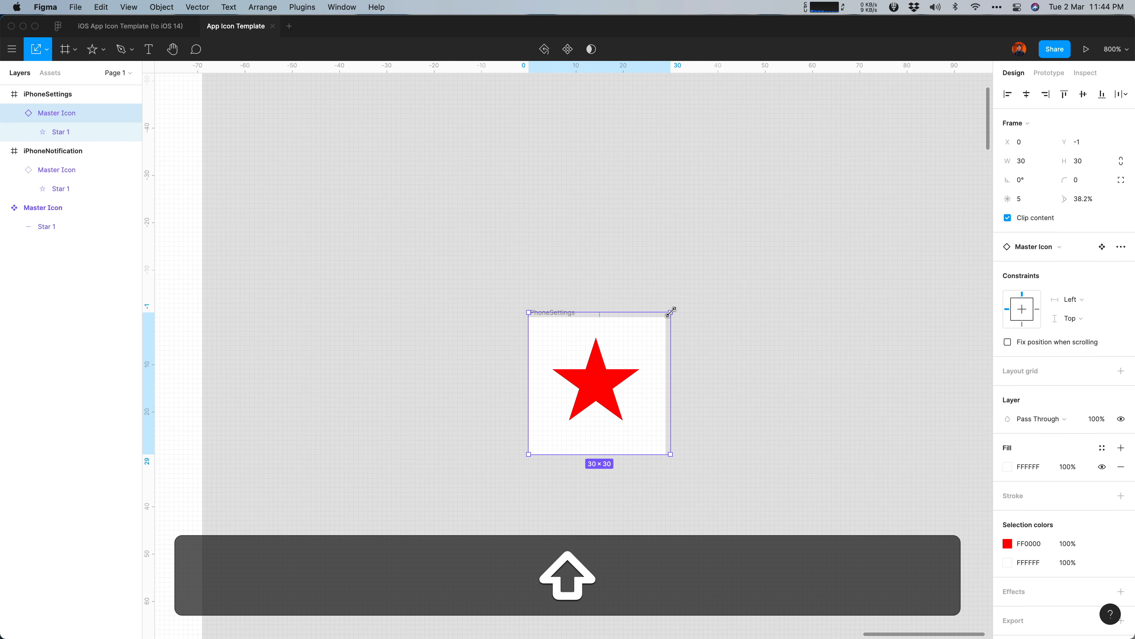
drag(668, 313, 665, 316)
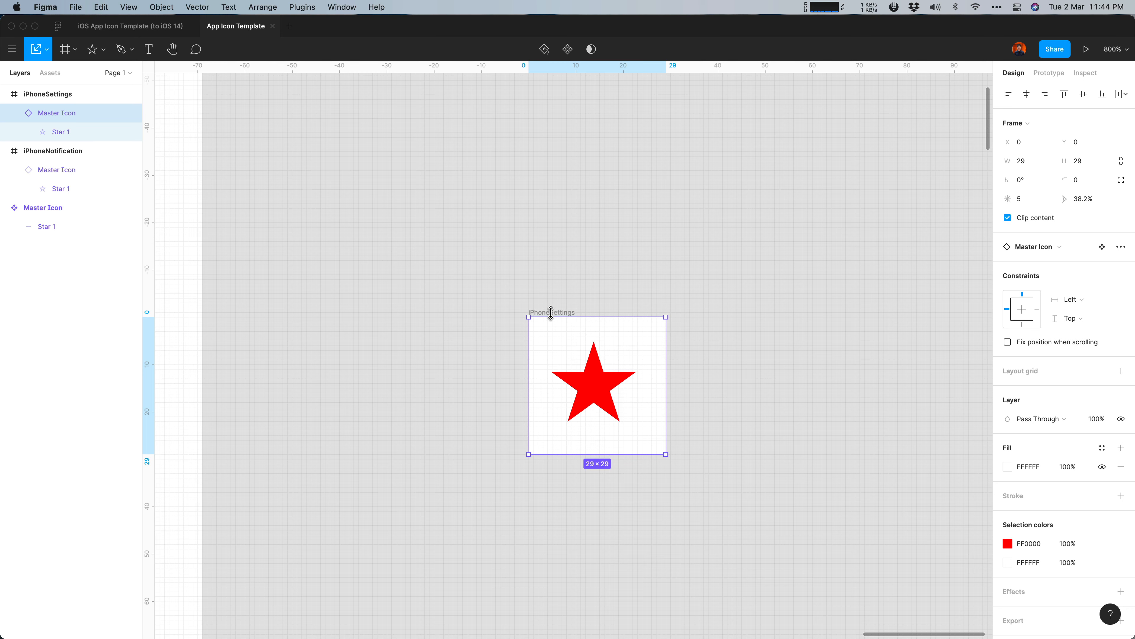
click(40, 95)
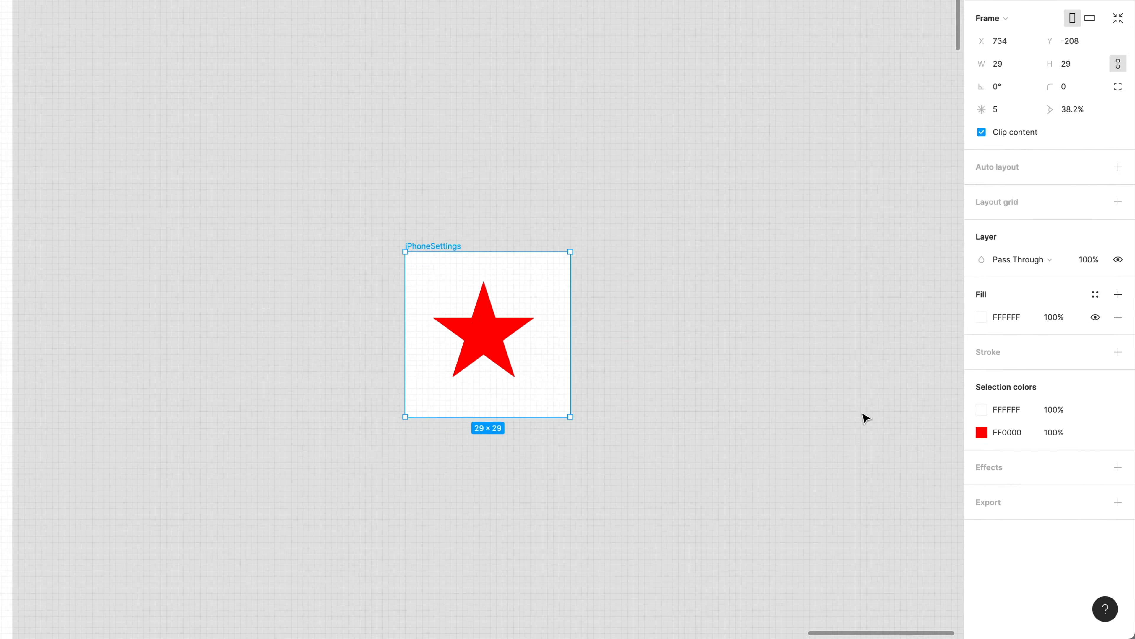
click(1118, 502)
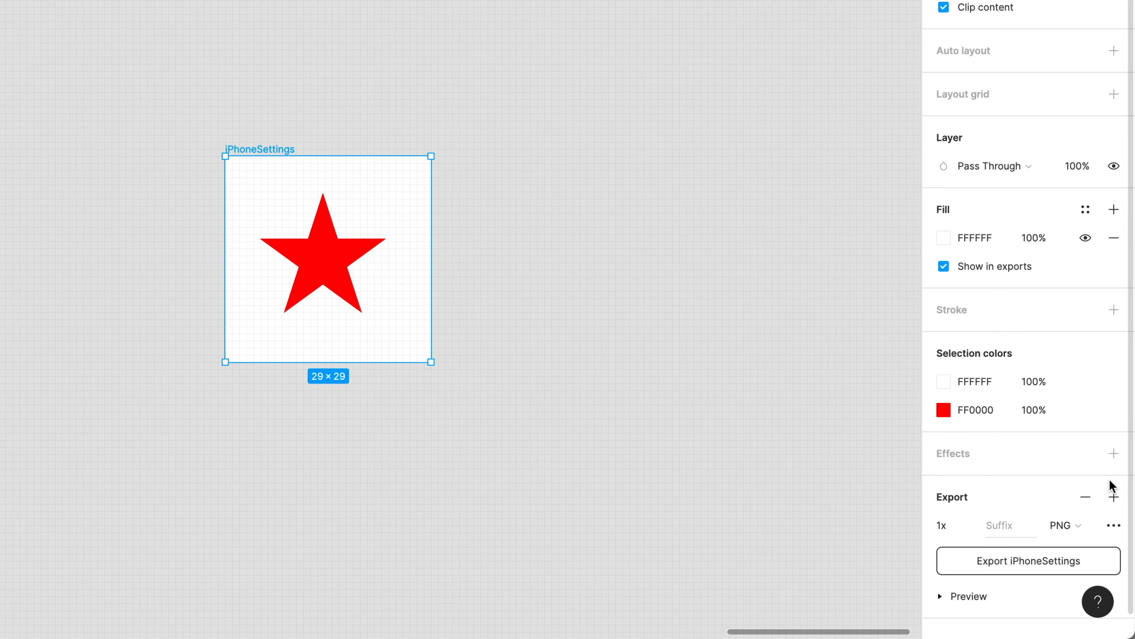
click(1113, 497)
click(1113, 497)
scroll(1108, 497, down, 3)
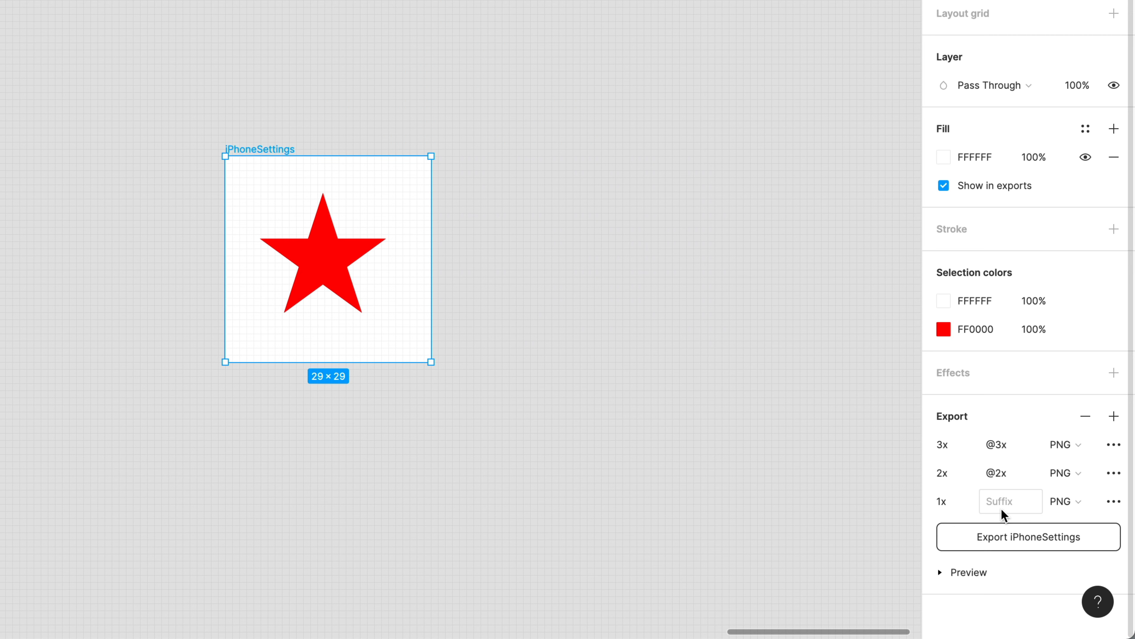
click(728, 349)
Step: Move the iPhoneNotification frame to X 692 beside the Master Icon and place the iPhoneSettings frame directly below it, left-aligned
key(super+minus)
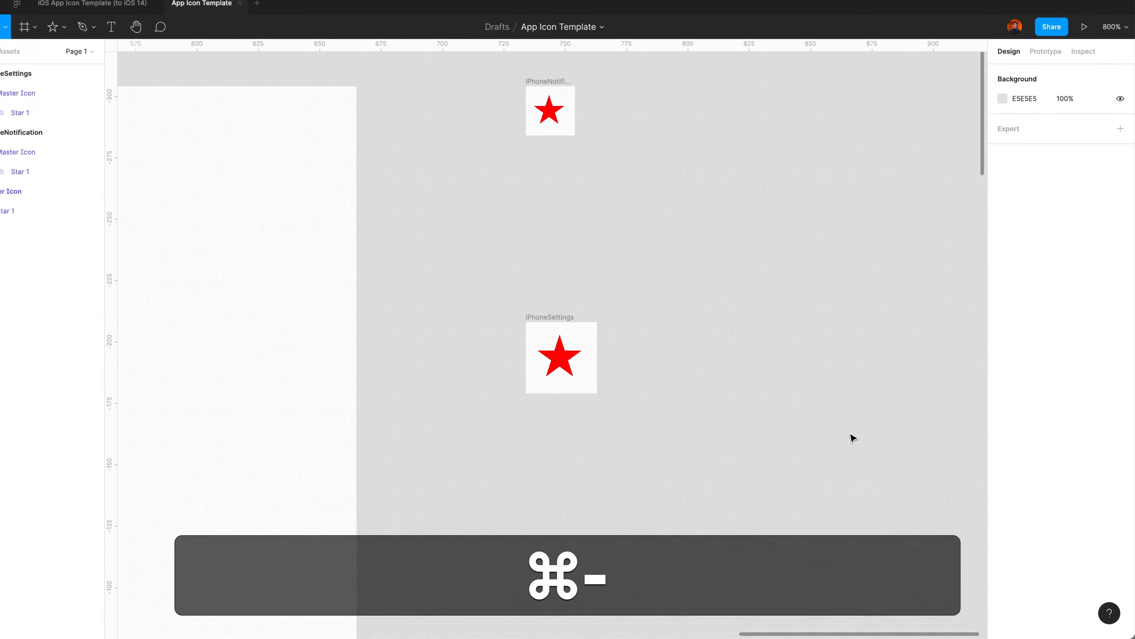
click(264, 150)
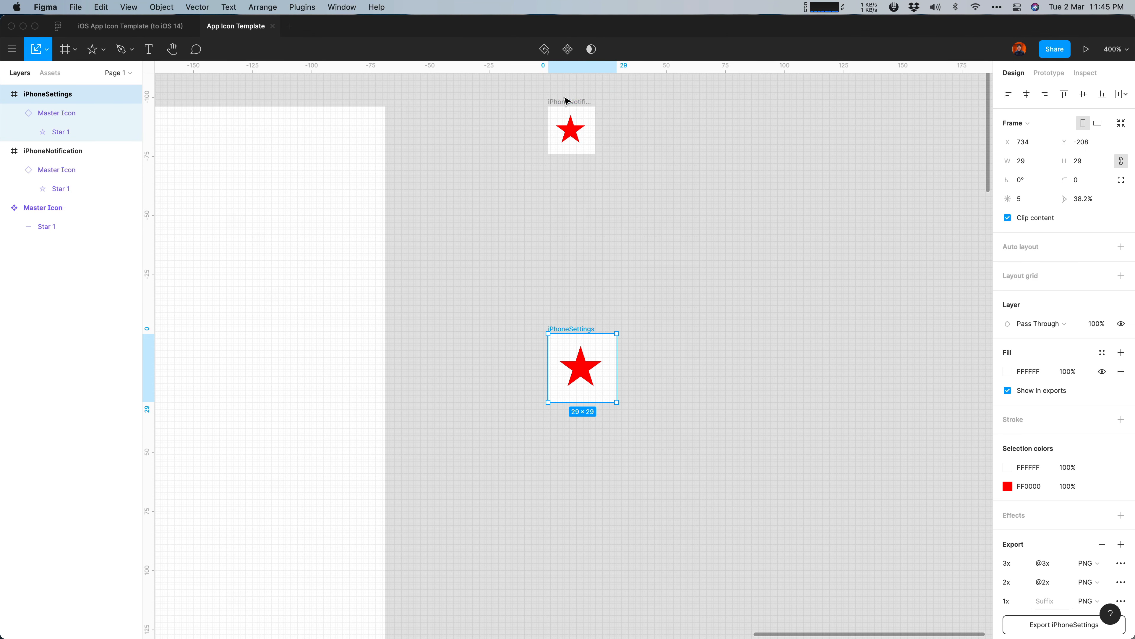
drag(567, 101, 468, 105)
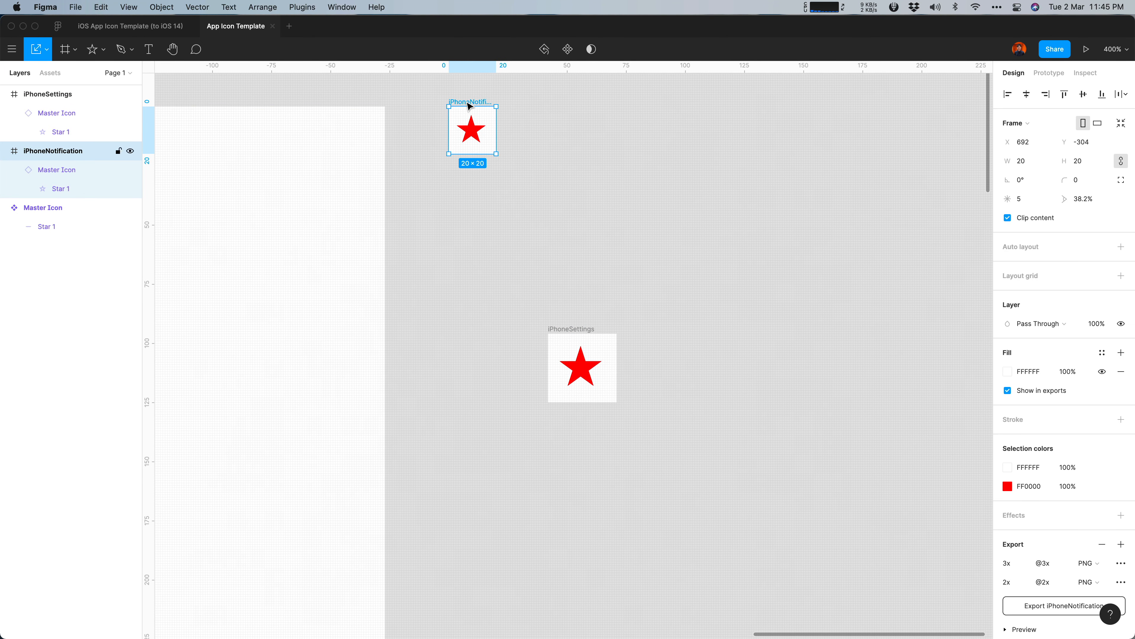
click(572, 330)
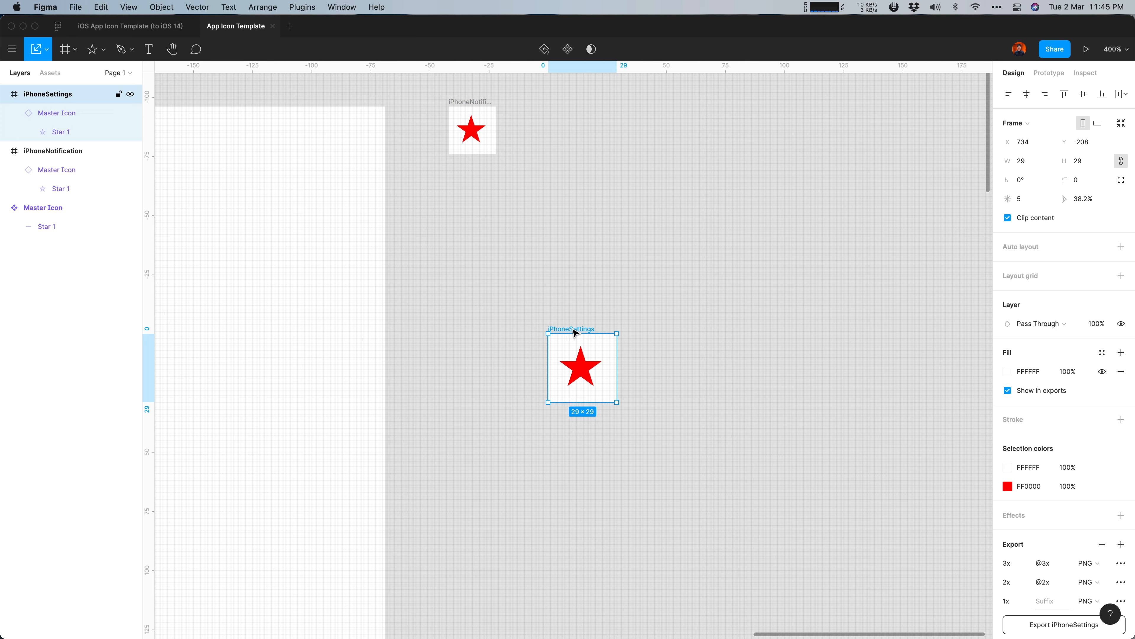
drag(573, 329, 474, 166)
Step: Switch to Xcode to check the remaining slot sizes in the AppIcon set
mouse_move(1, 638)
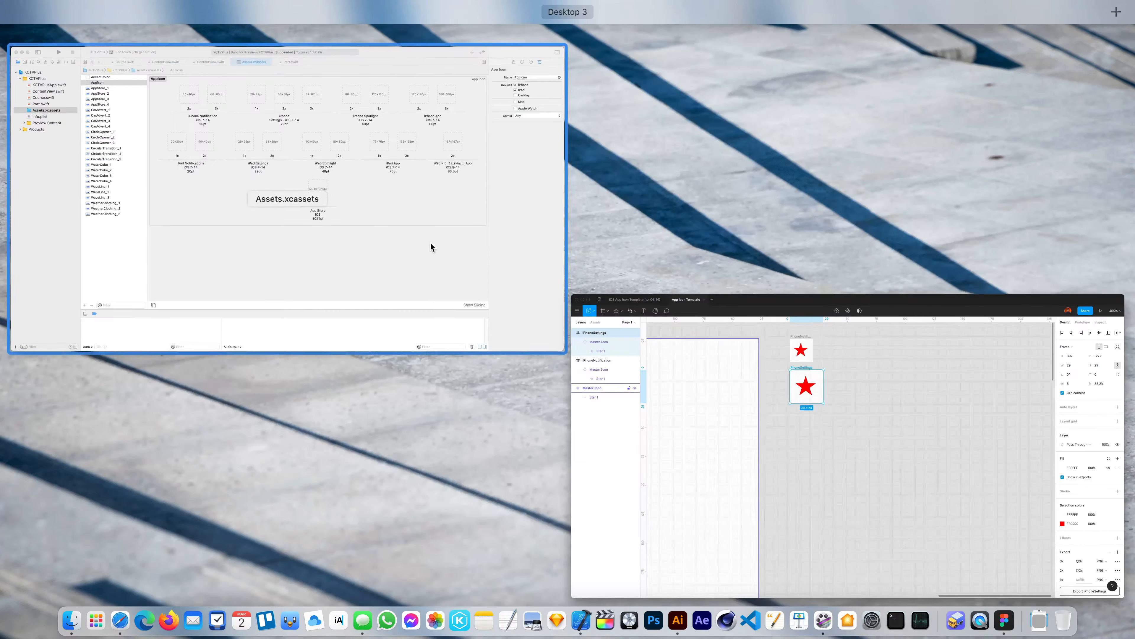
click(431, 246)
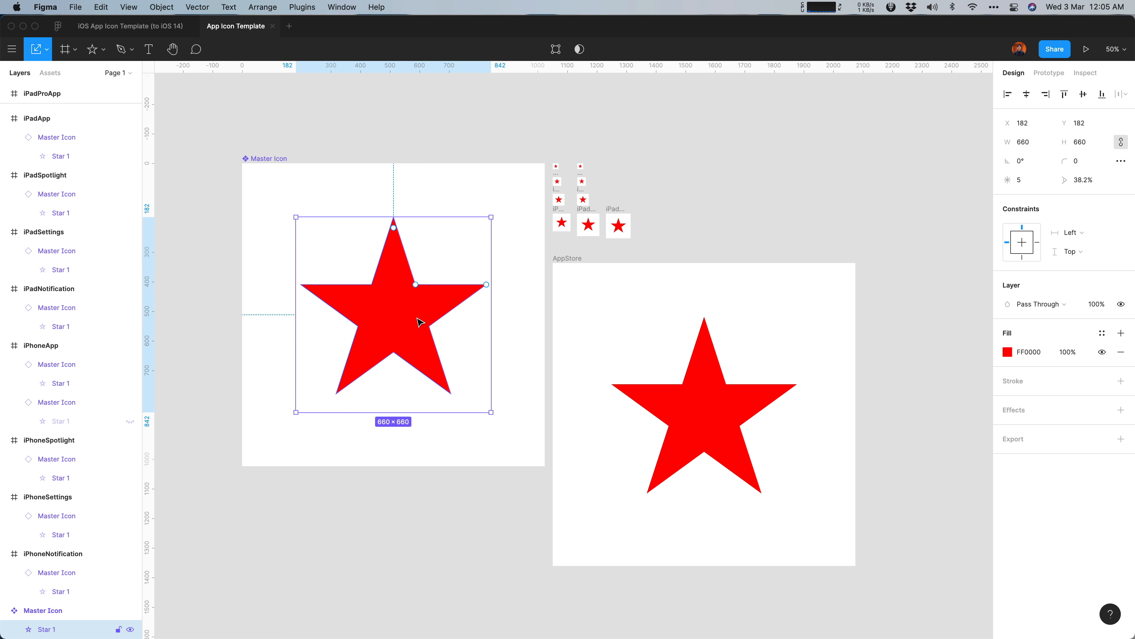
Step: Delete the red star from the Master Icon component
mouse_move(408, 314)
mouse_down()
mouse_move(355, 273)
mouse_move(481, 291)
mouse_move(402, 396)
mouse_move(368, 356)
mouse_move(393, 261)
mouse_move(442, 257)
mouse_move(436, 274)
mouse_move(412, 259)
mouse_move(404, 318)
mouse_move(423, 315)
mouse_move(408, 313)
mouse_up()
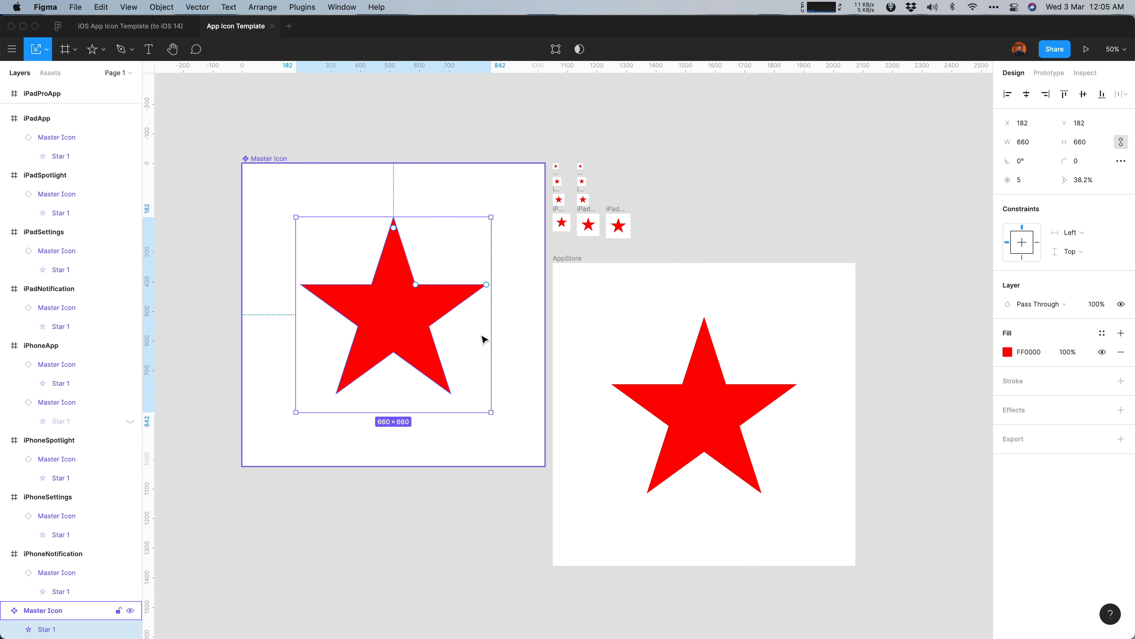
key(BackSpace)
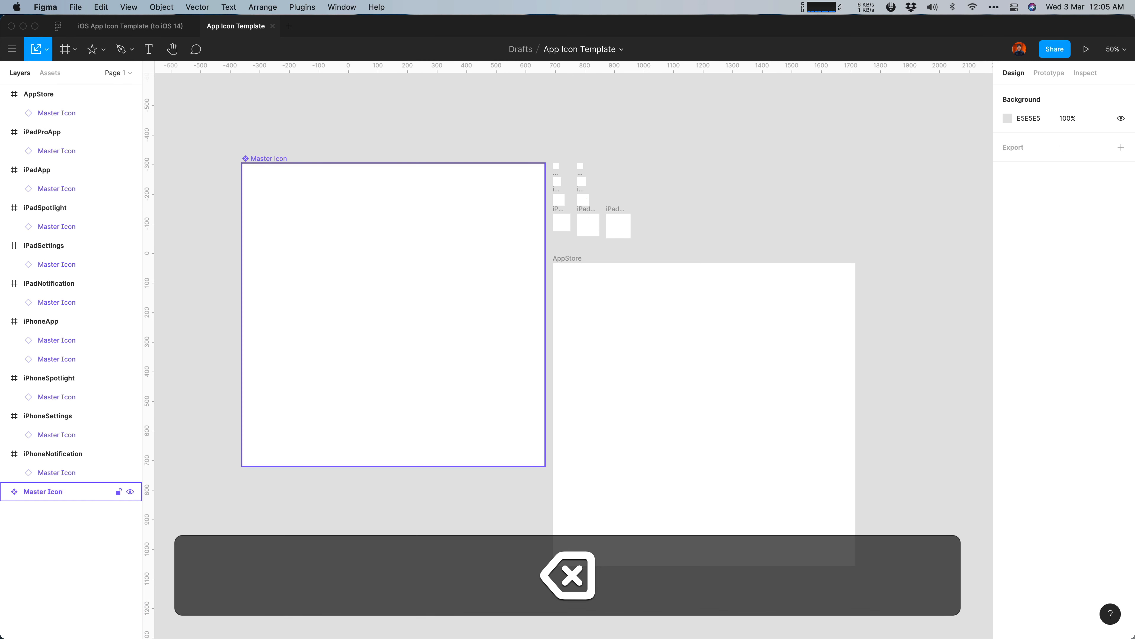
Step: Copy the AppIcon_Template artwork layers from the iOS App Icon Template (to iOS 14) file, paste them into the Master Icon component and deselect
click(130, 26)
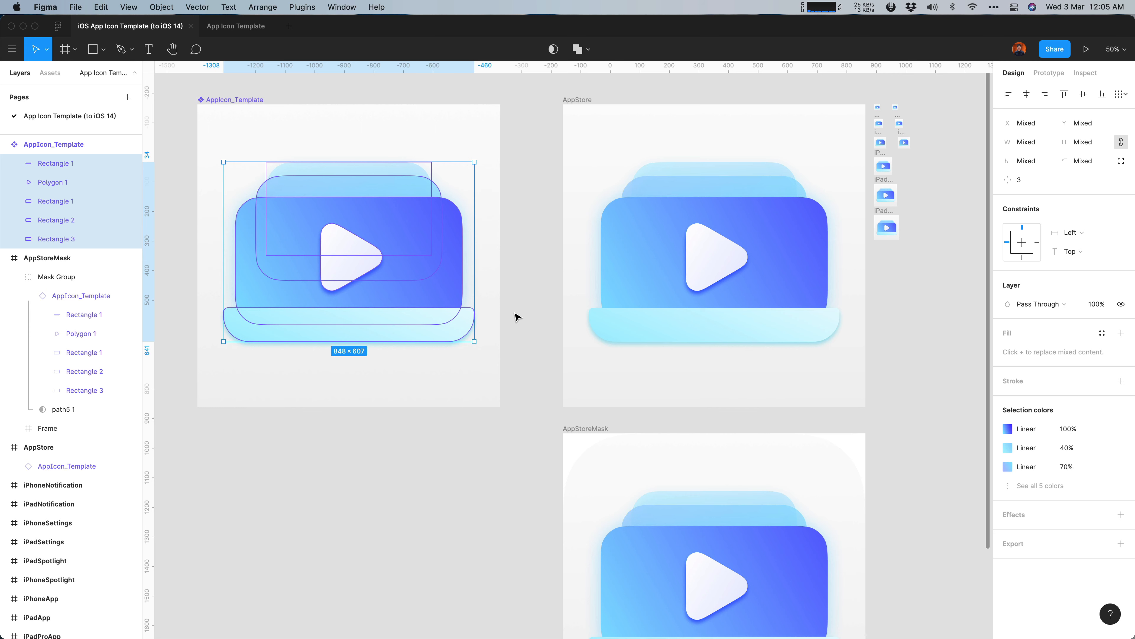
key(super+c)
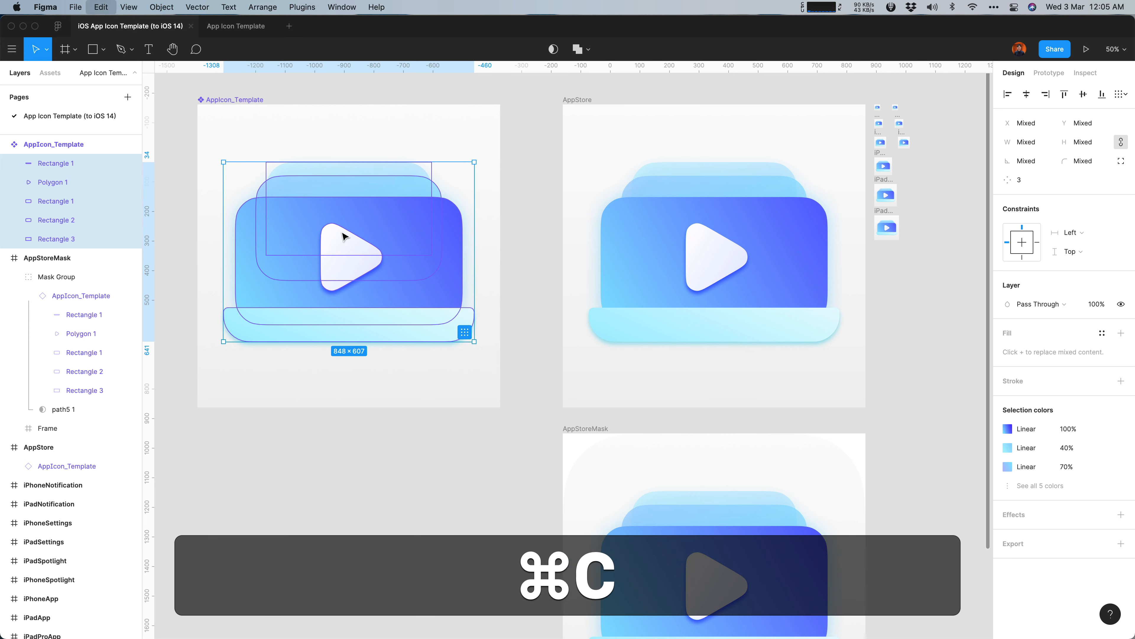
click(238, 28)
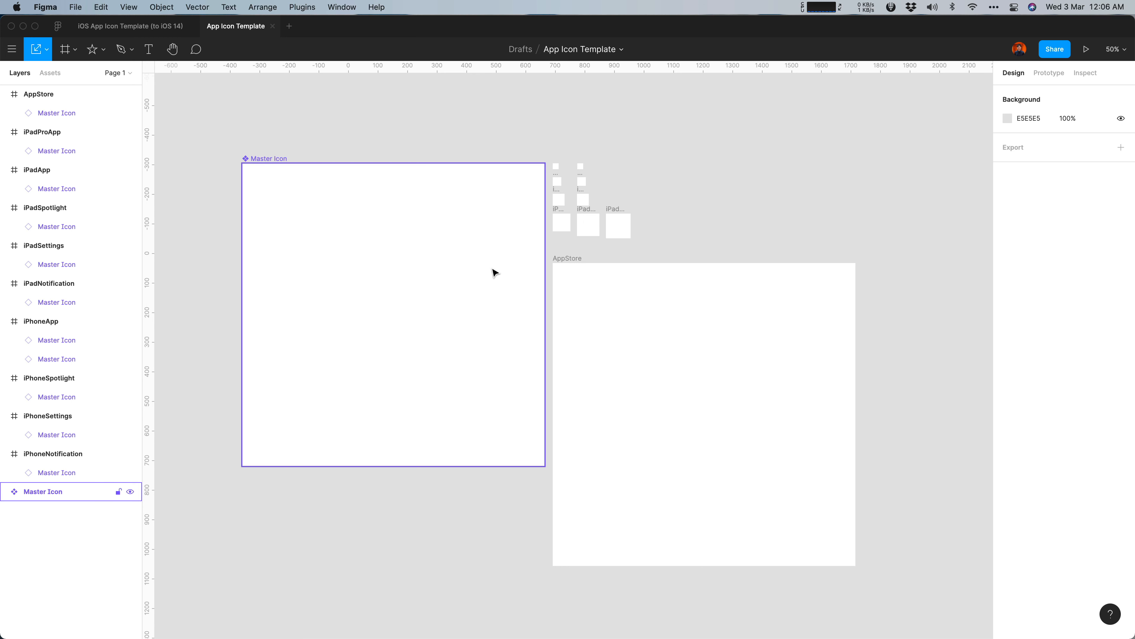
click(266, 159)
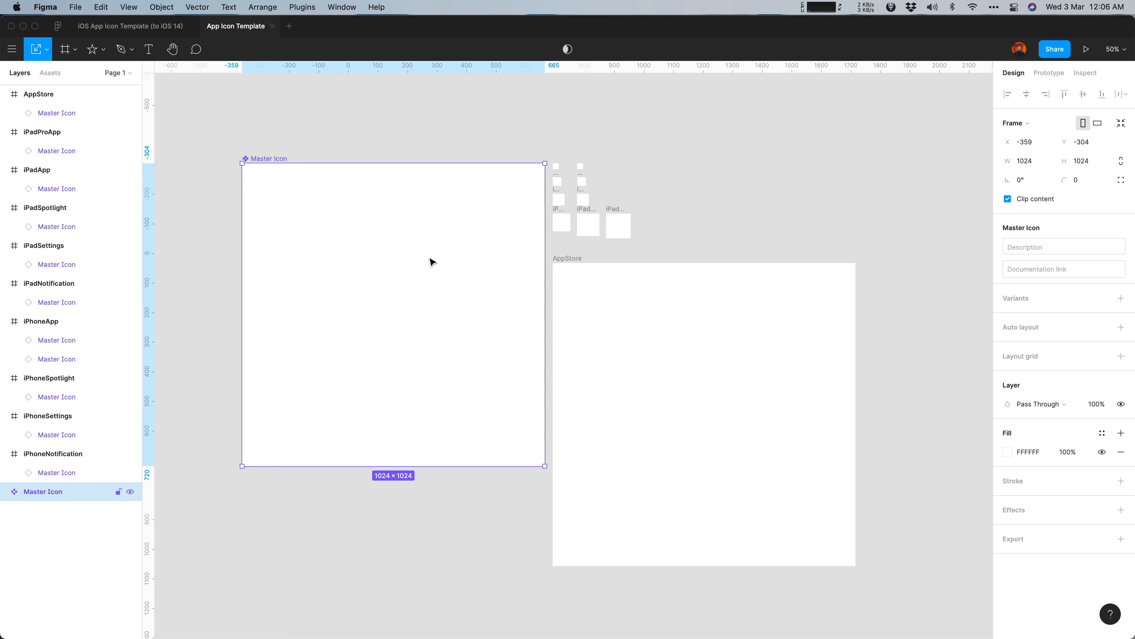
key(cmd+v)
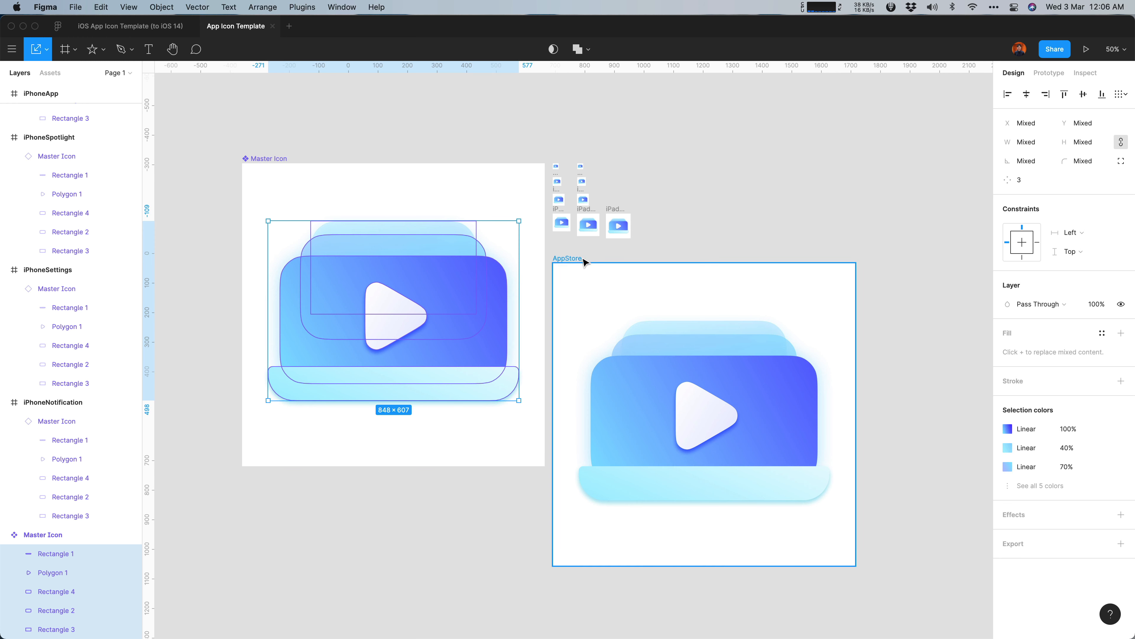
click(360, 112)
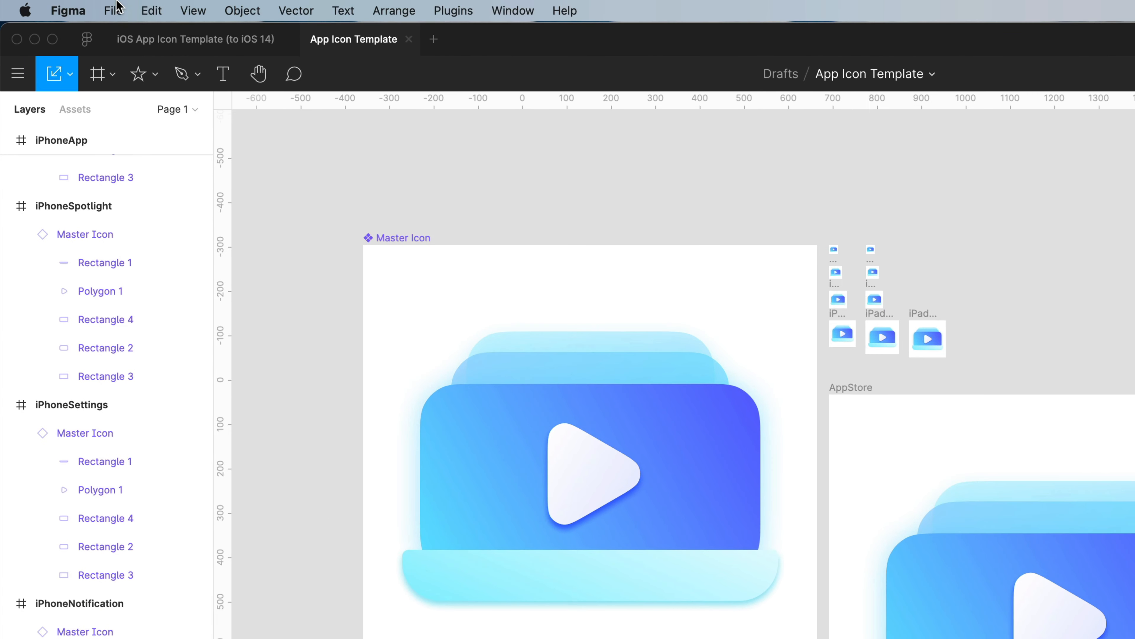
Step: Export all 19 listed icon PNGs of the App Icon Template file to the Downloads folder
click(76, 5)
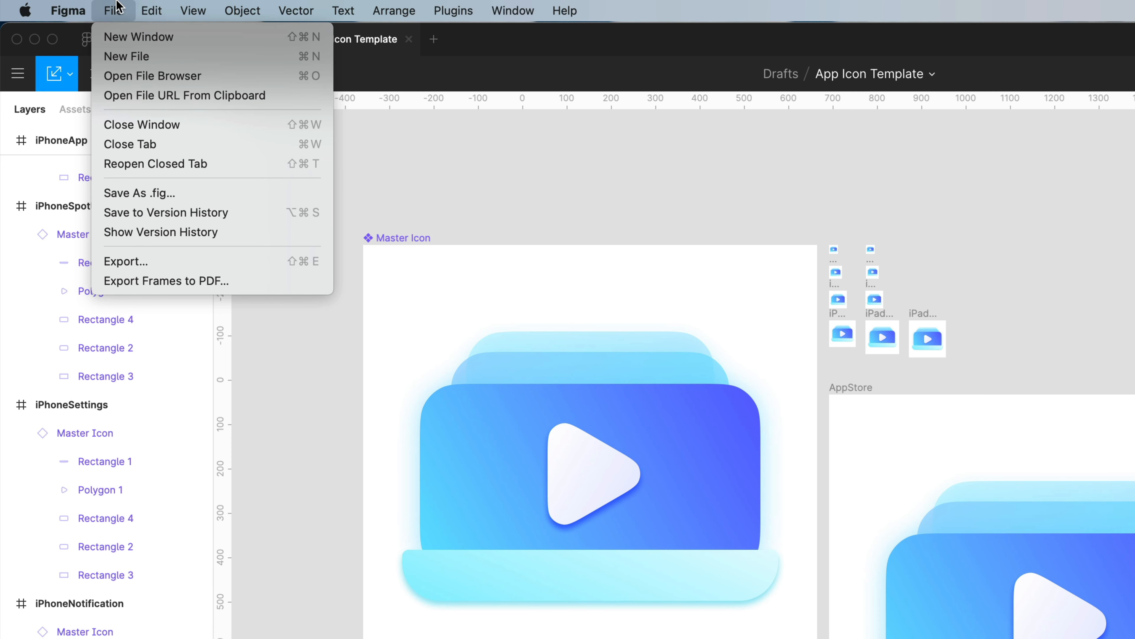
click(210, 260)
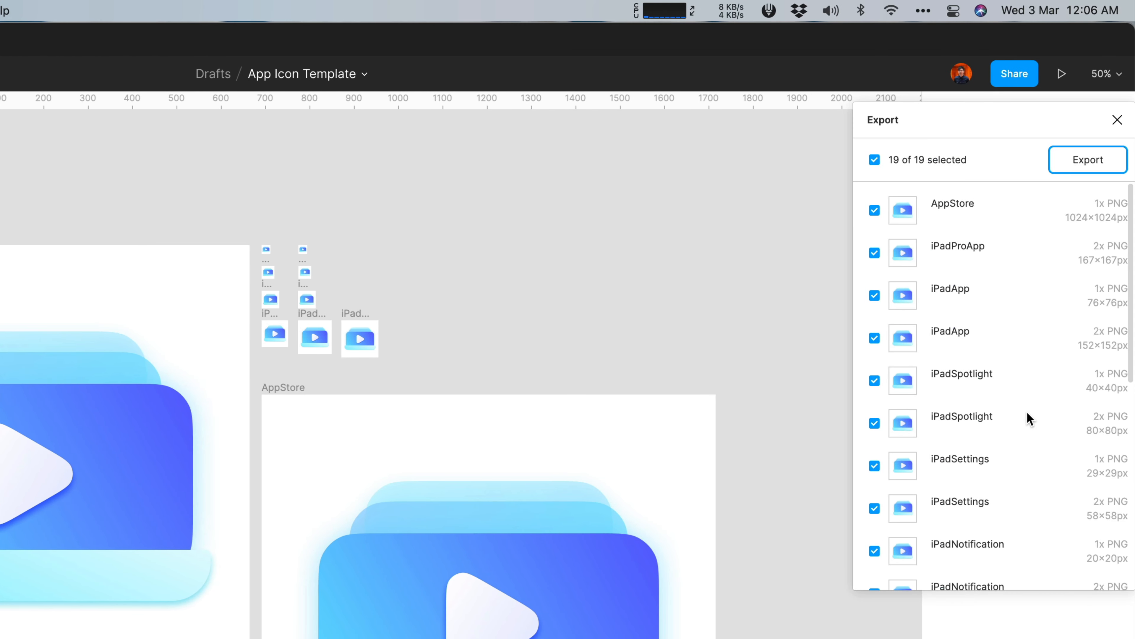
scroll(1026, 414, down, 10)
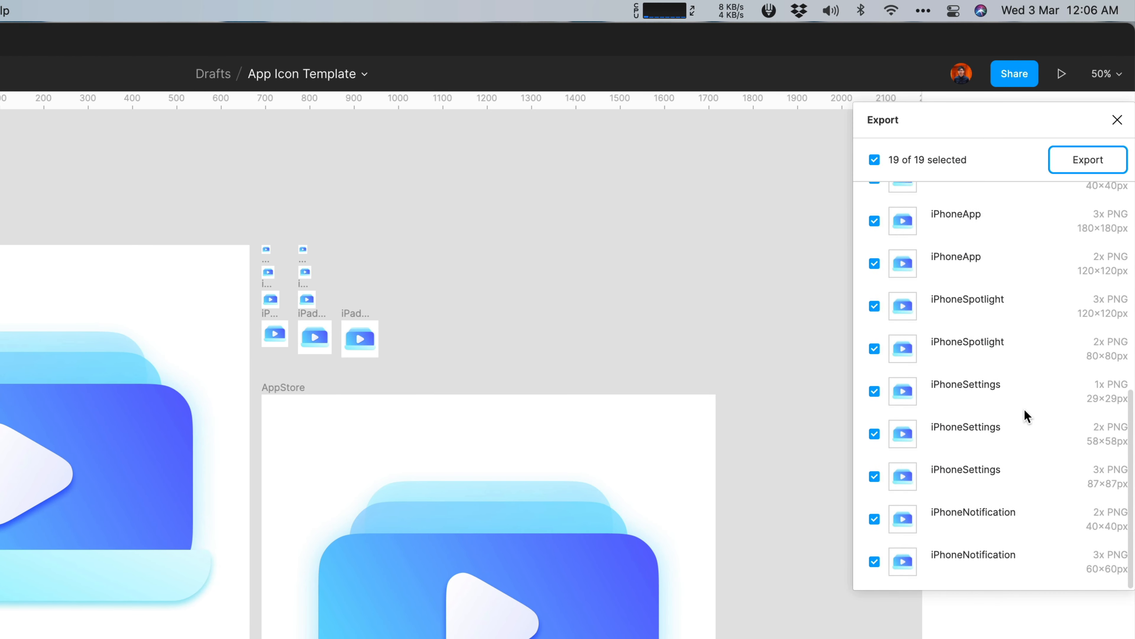
scroll(1022, 408, up, 10)
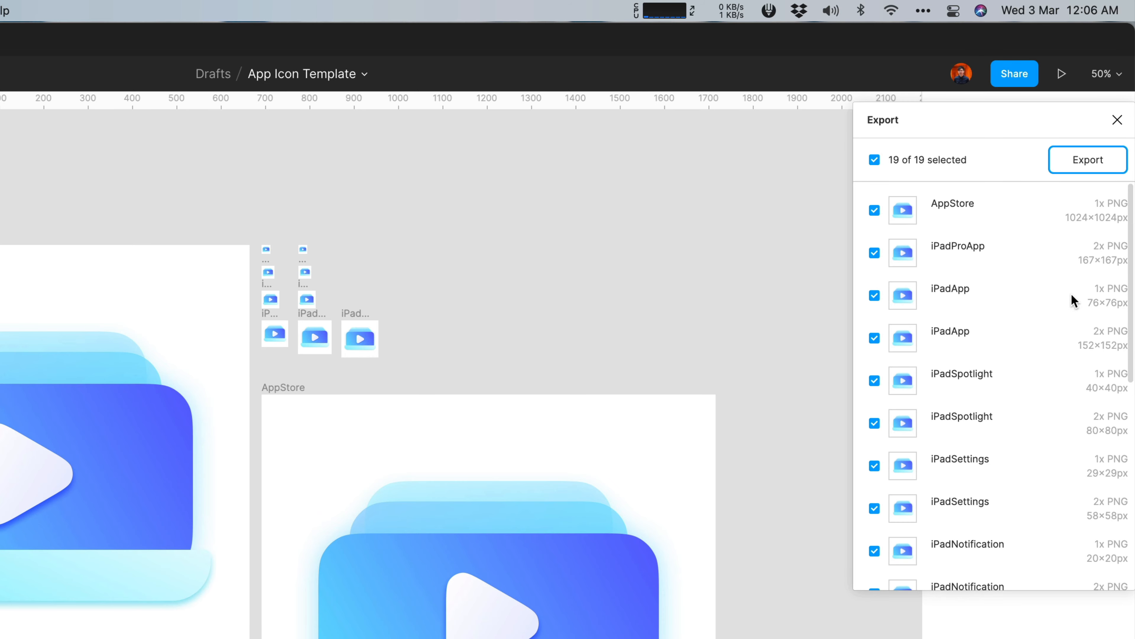
click(1080, 160)
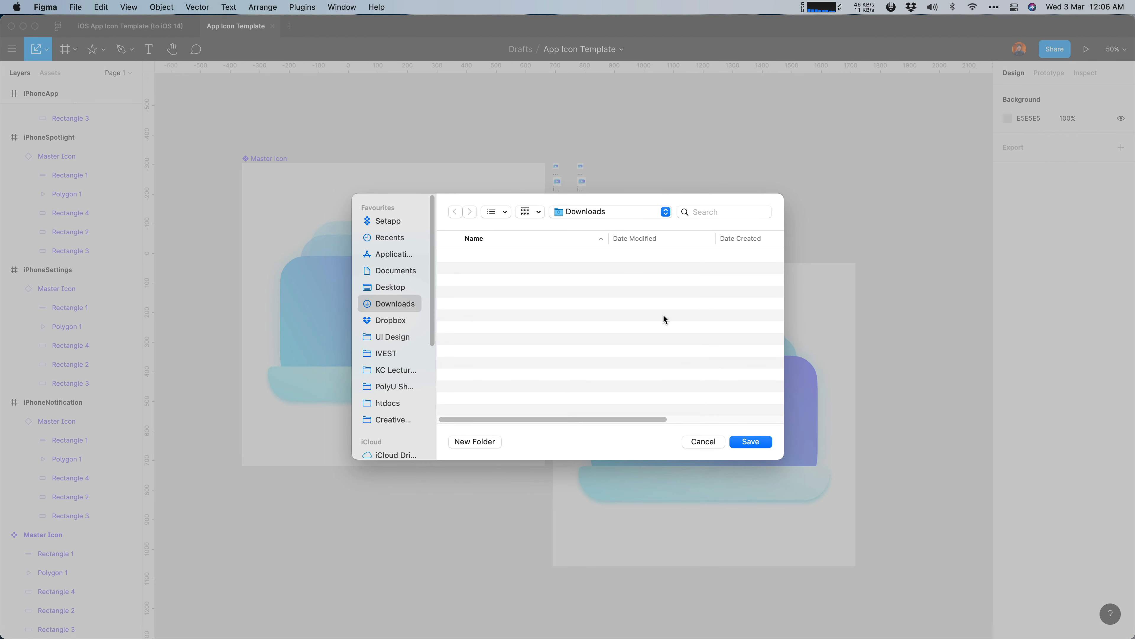
click(735, 442)
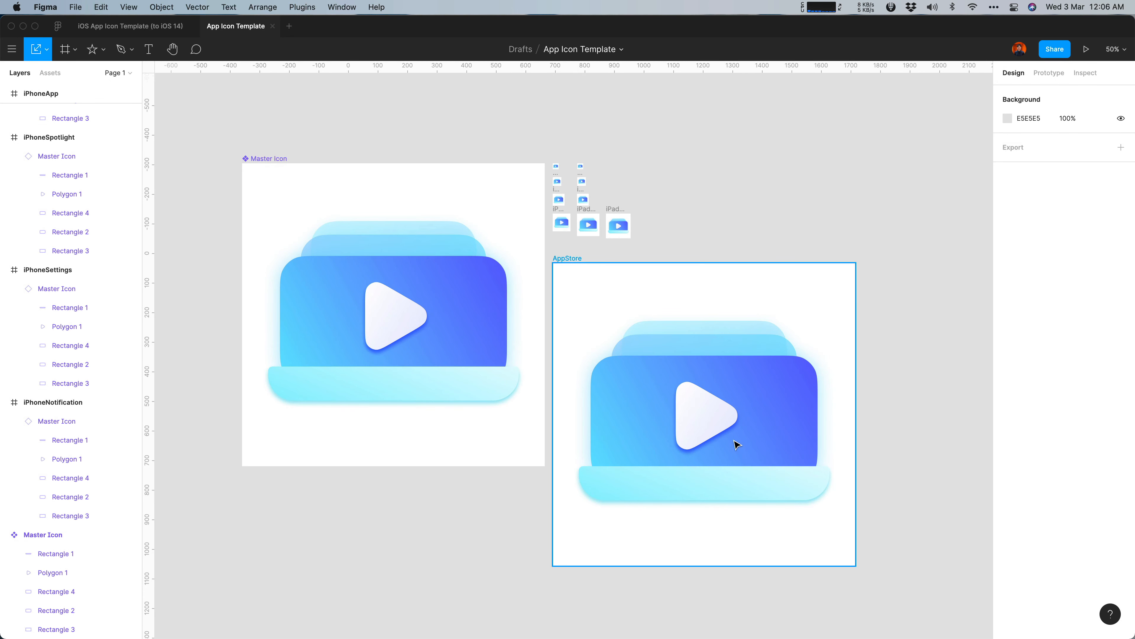
key(ctrl+Up)
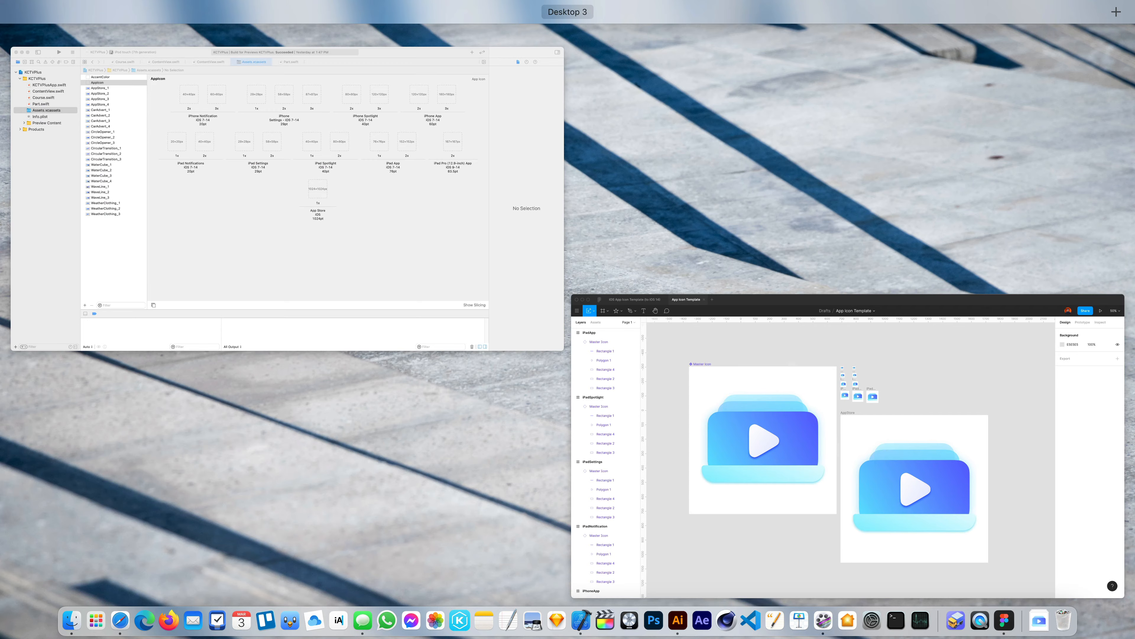
key(ctrl+Up)
drag(1134, 166, 720, 153)
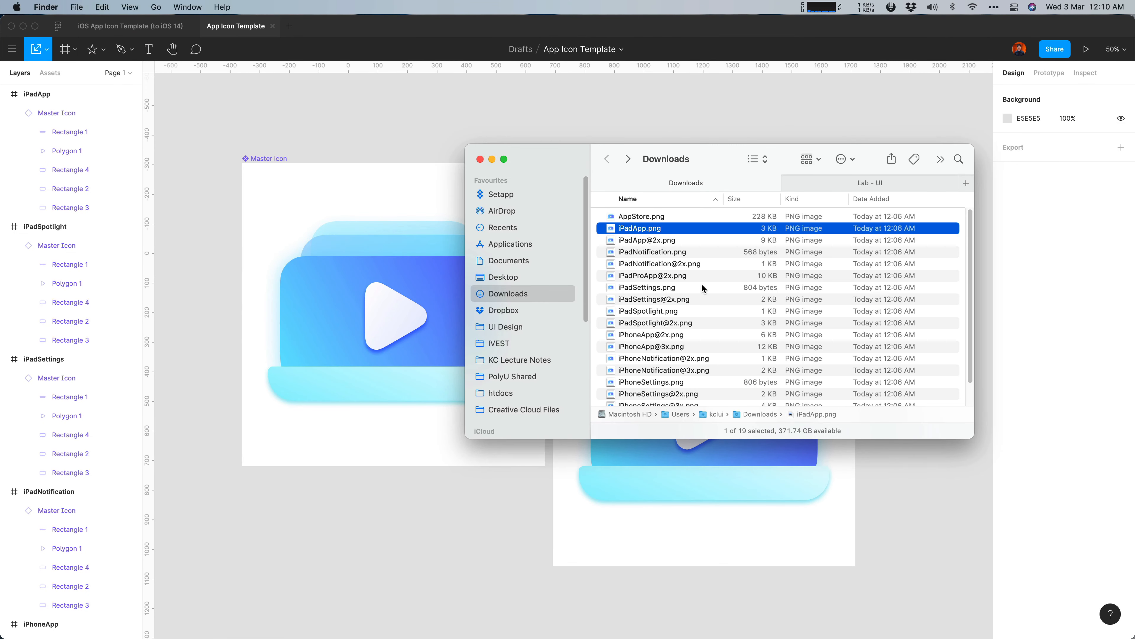
scroll(671, 309, down, 3)
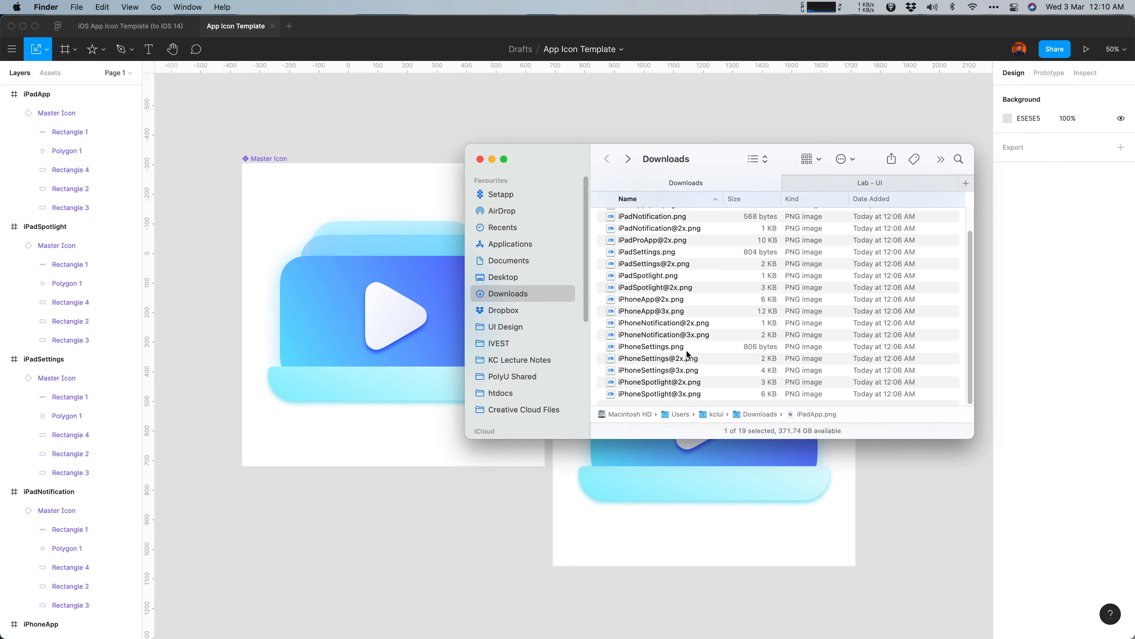
scroll(687, 355, up, 2)
click(696, 254)
key(space)
key(Down)
key(Down)
key(Down)
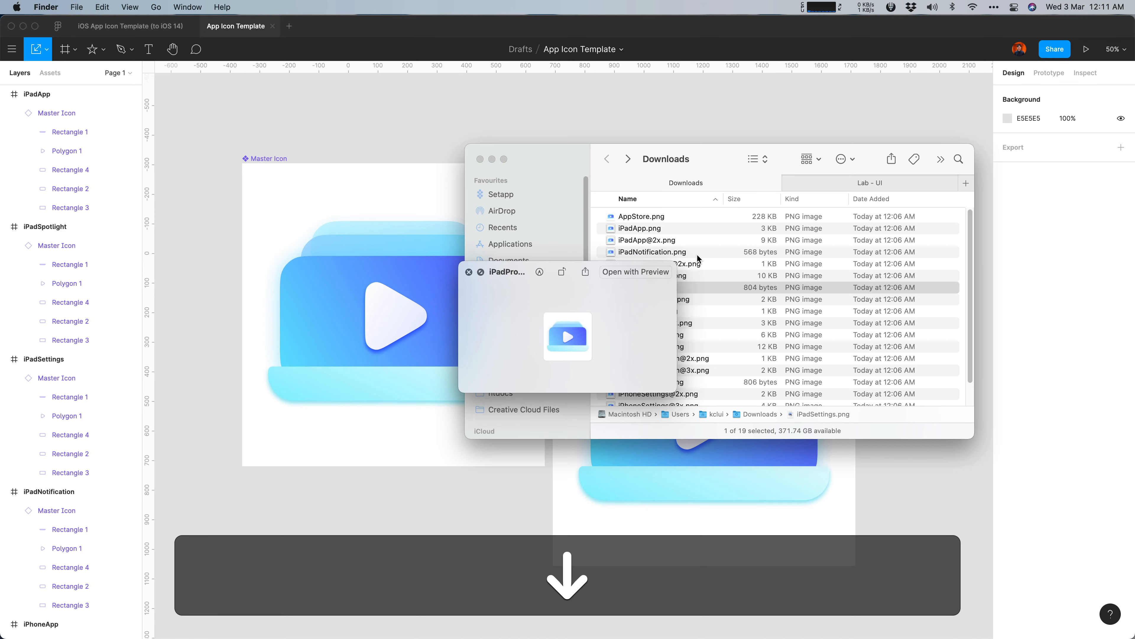
key(Down)
key(Down)
key(Down)
key(Down)
key(space)
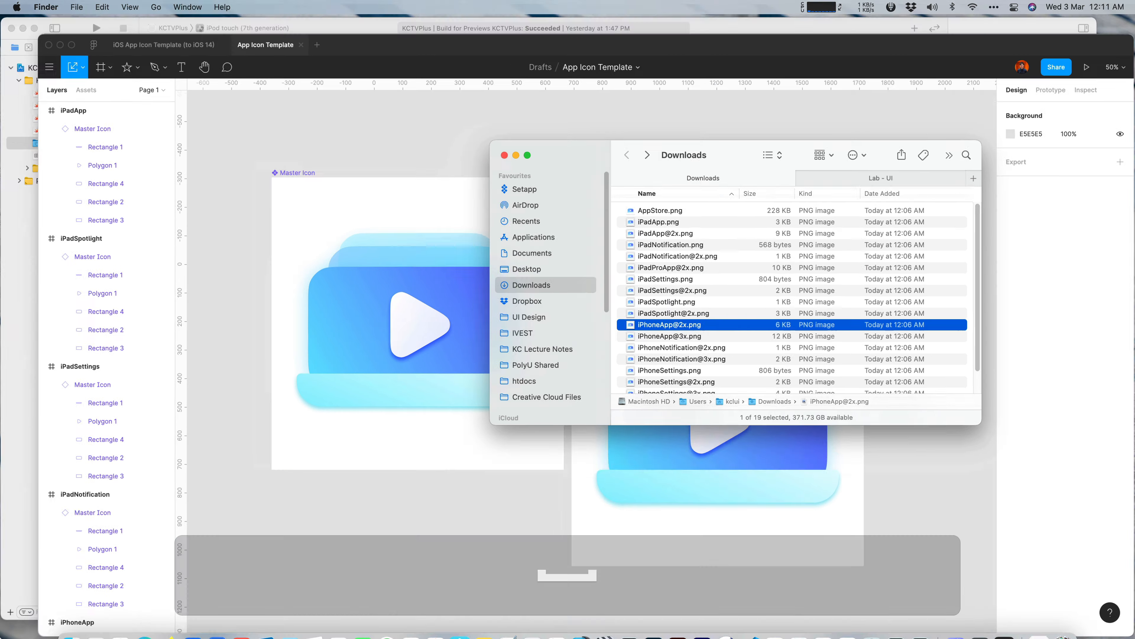
key(ctrl+Up)
click(370, 189)
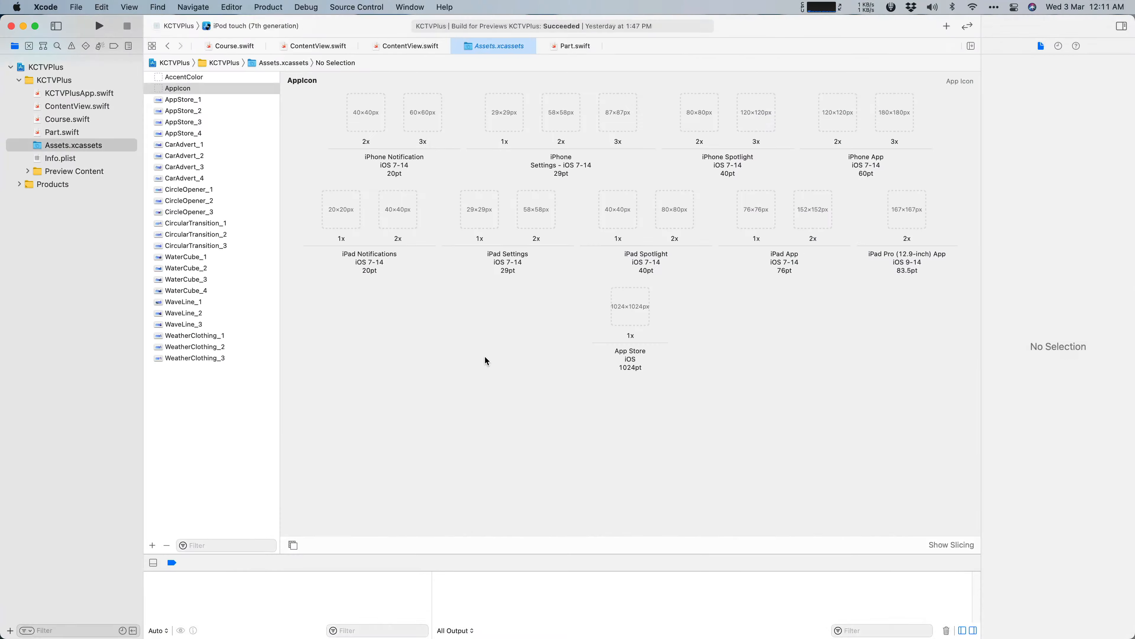
key(ctrl+Up)
click(1043, 201)
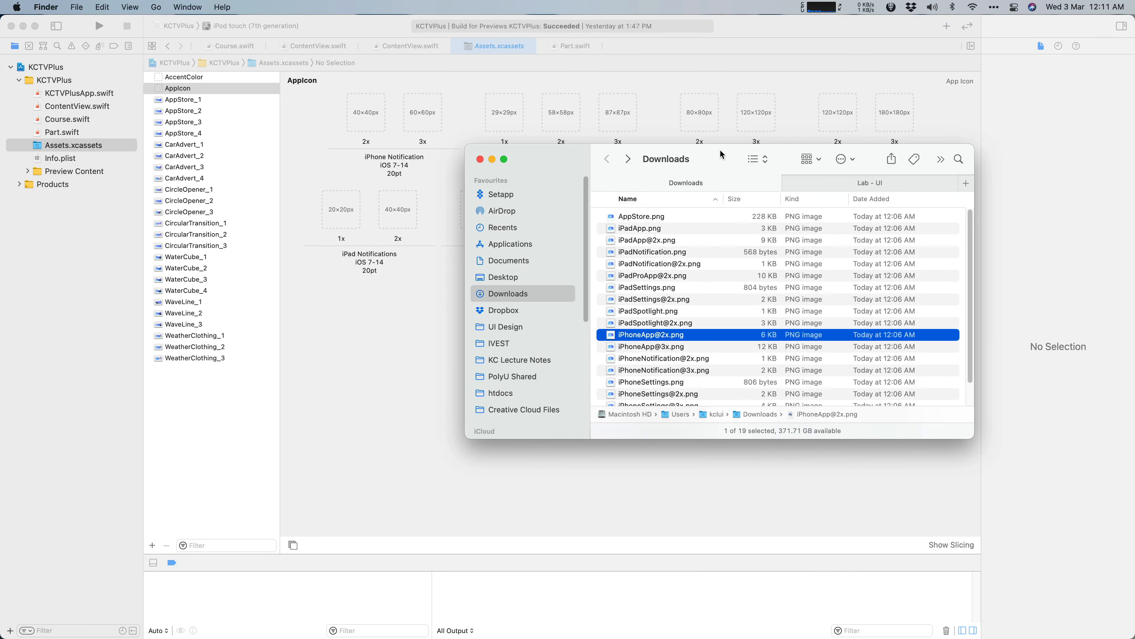
drag(720, 154, 744, 251)
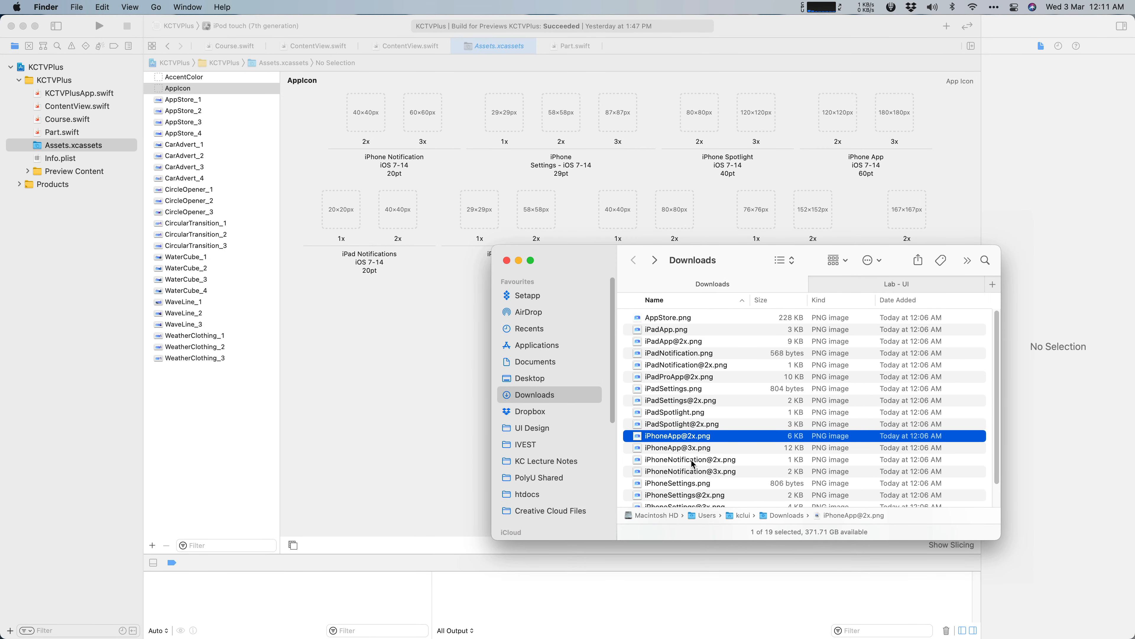
scroll(693, 464, down, 3)
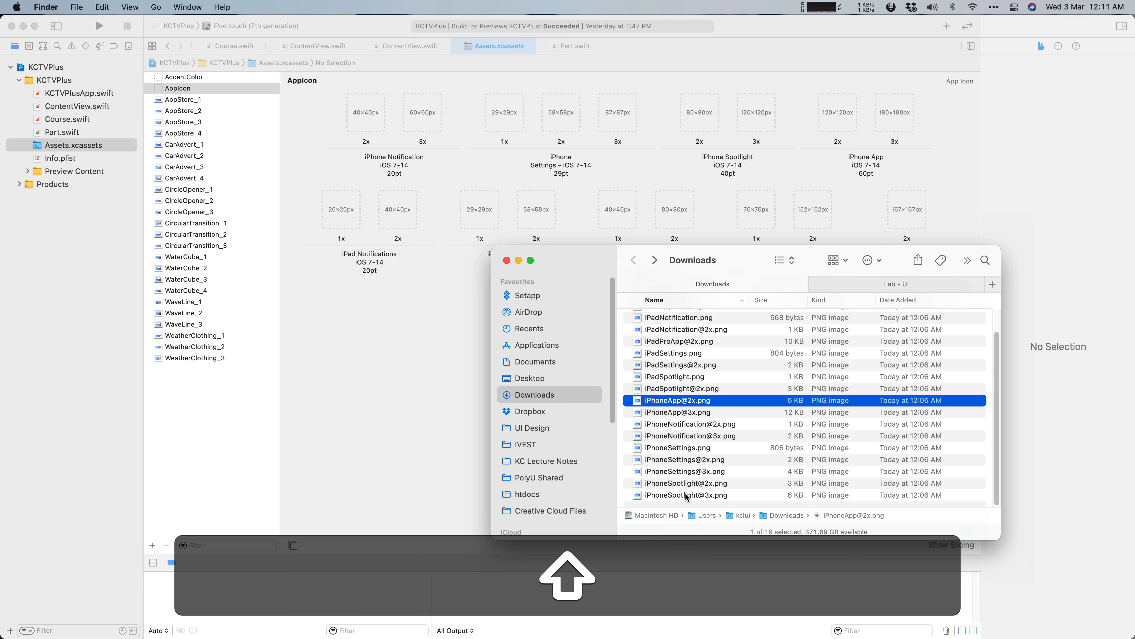
shift+click(689, 494)
drag(693, 462, 546, 112)
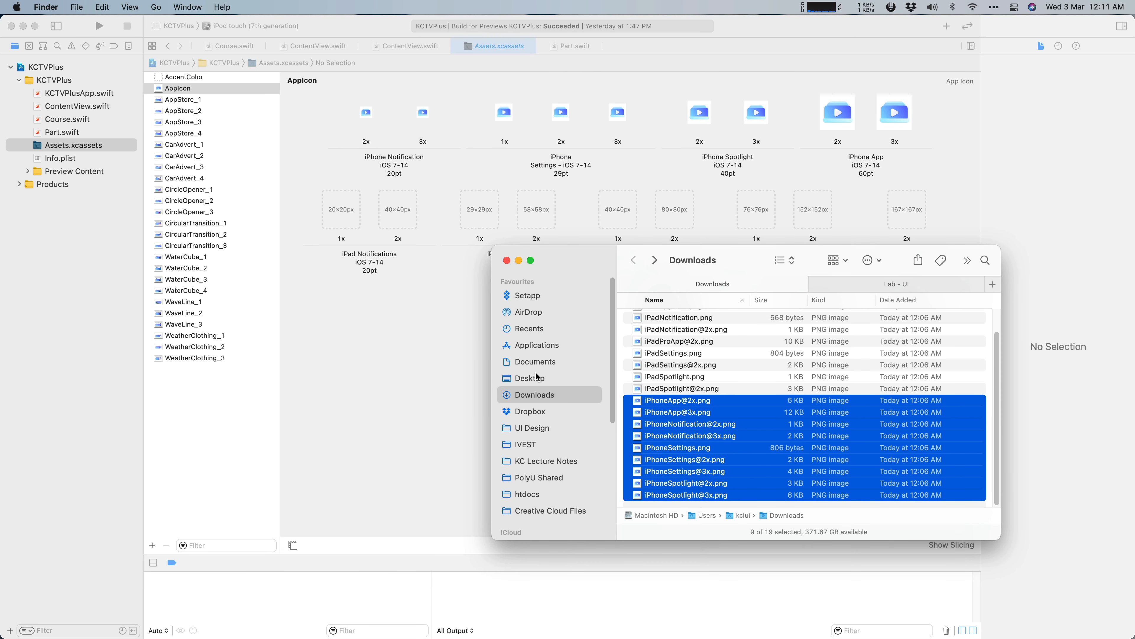
drag(570, 256, 522, 321)
scroll(651, 408, up, 2)
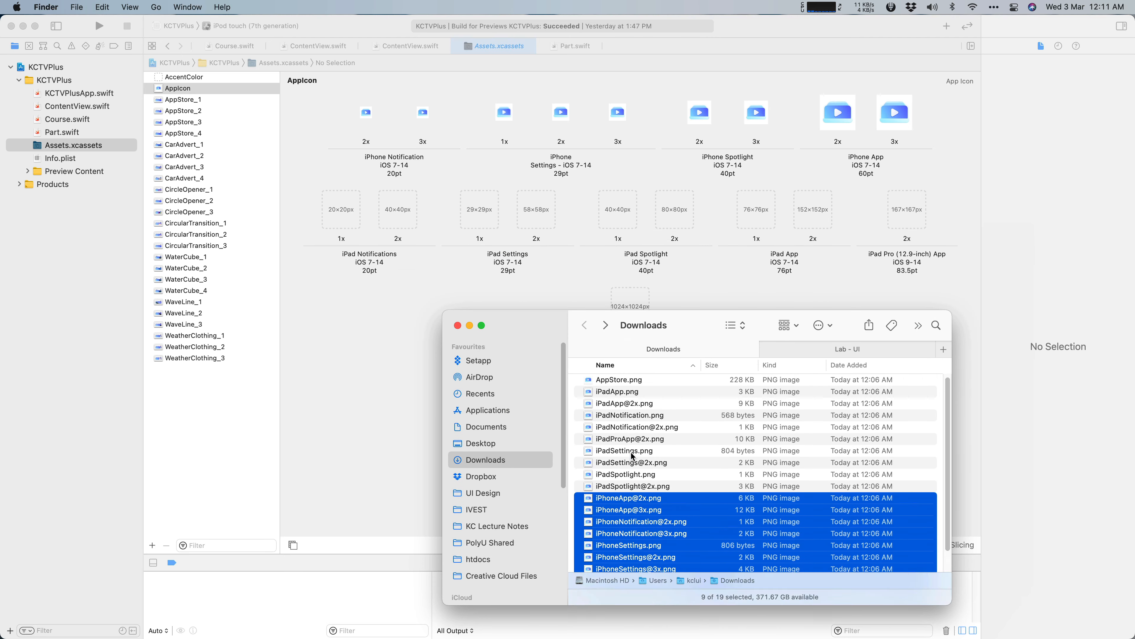
drag(678, 326, 681, 368)
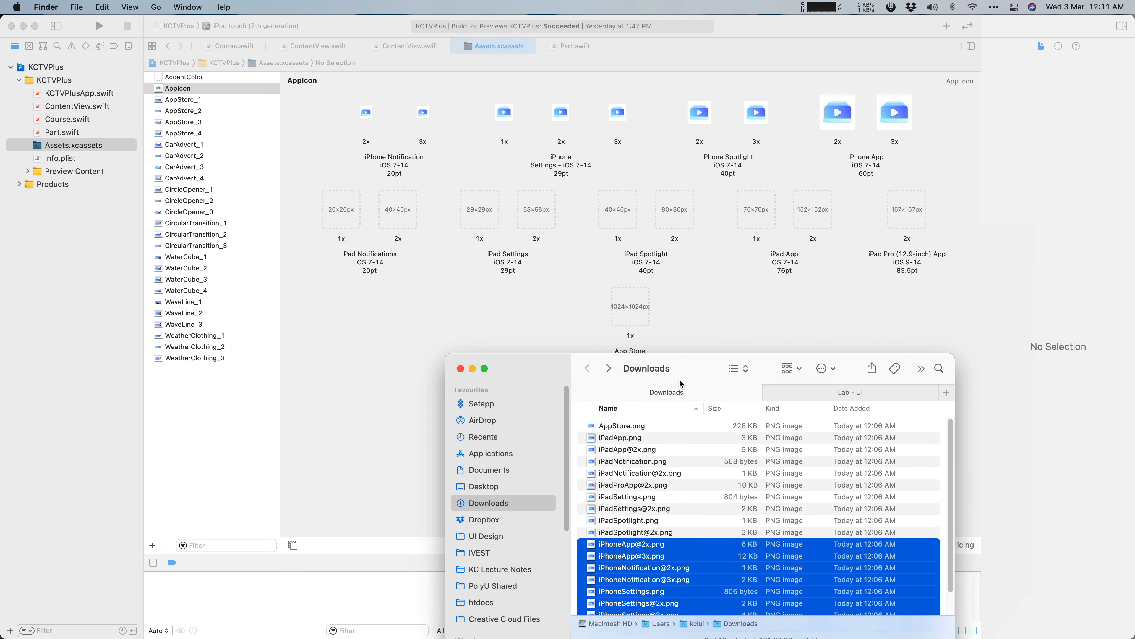
drag(640, 425, 629, 324)
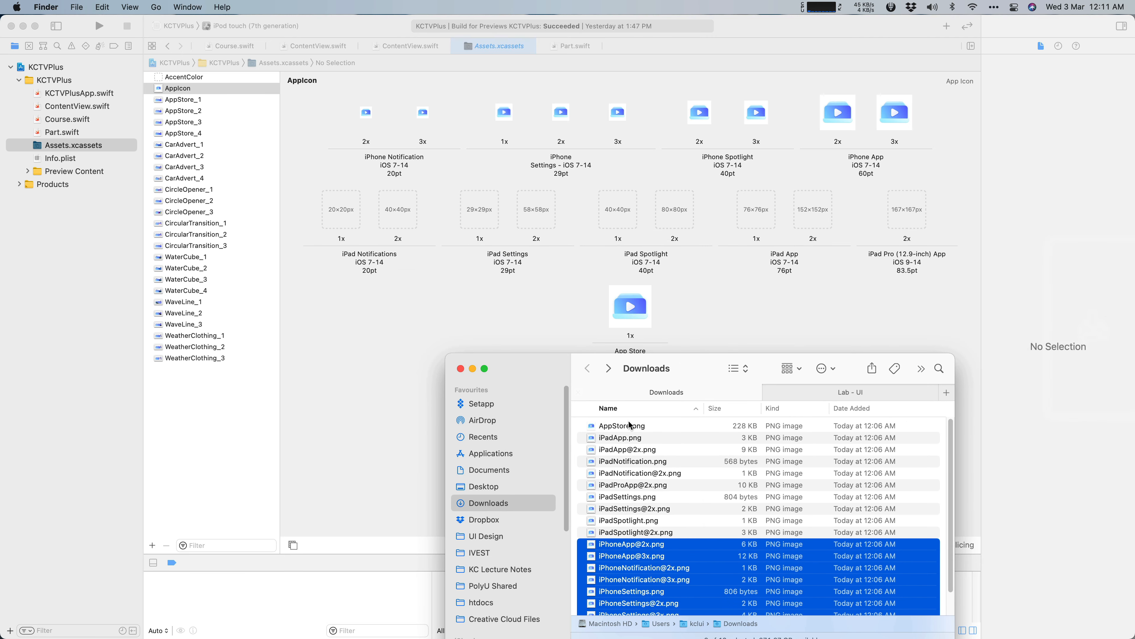
drag(629, 440, 758, 224)
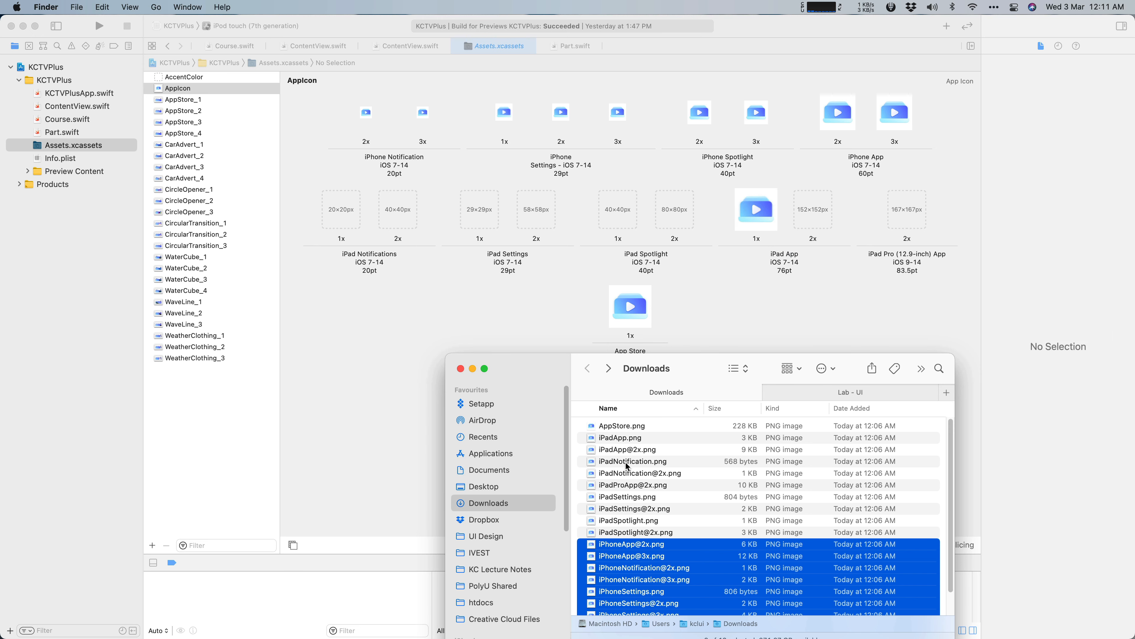
drag(634, 449, 813, 211)
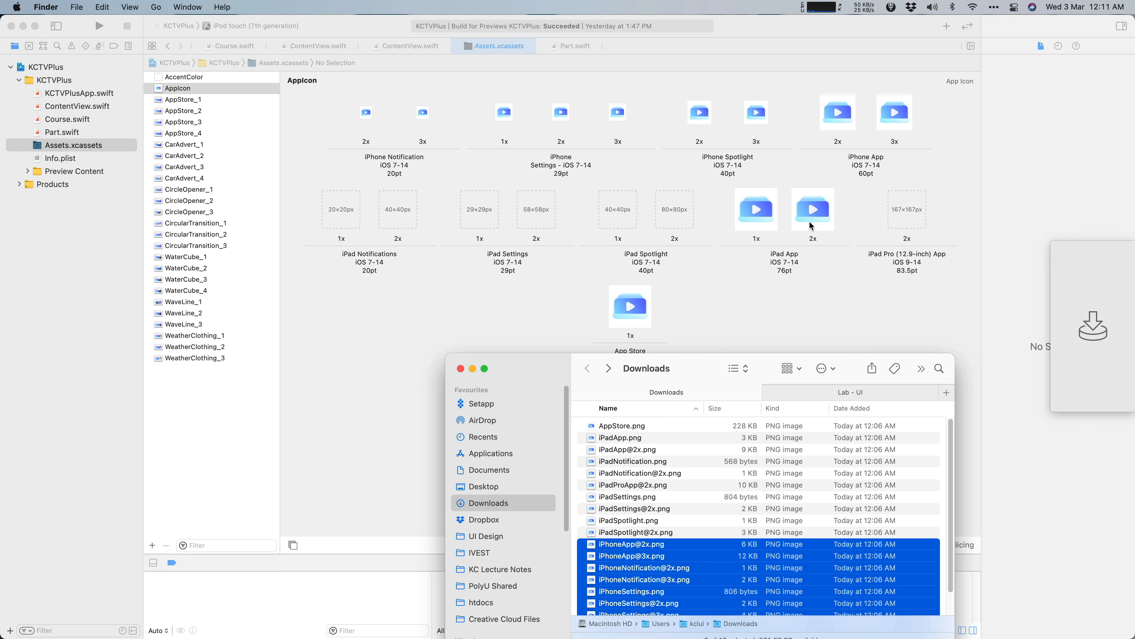
Step: Fill the iPad Notifications, Settings, Spotlight and Pro App slots with the matching exported iPad PNGs, and return to Xcode
drag(651, 465, 401, 277)
drag(400, 277, 359, 223)
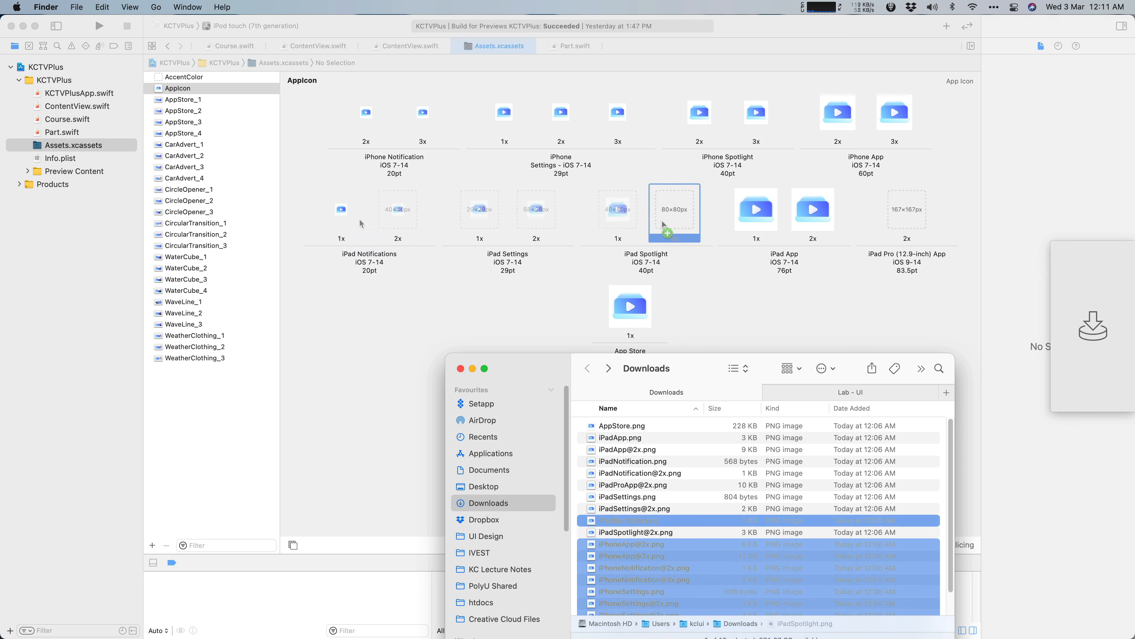
drag(666, 227, 668, 221)
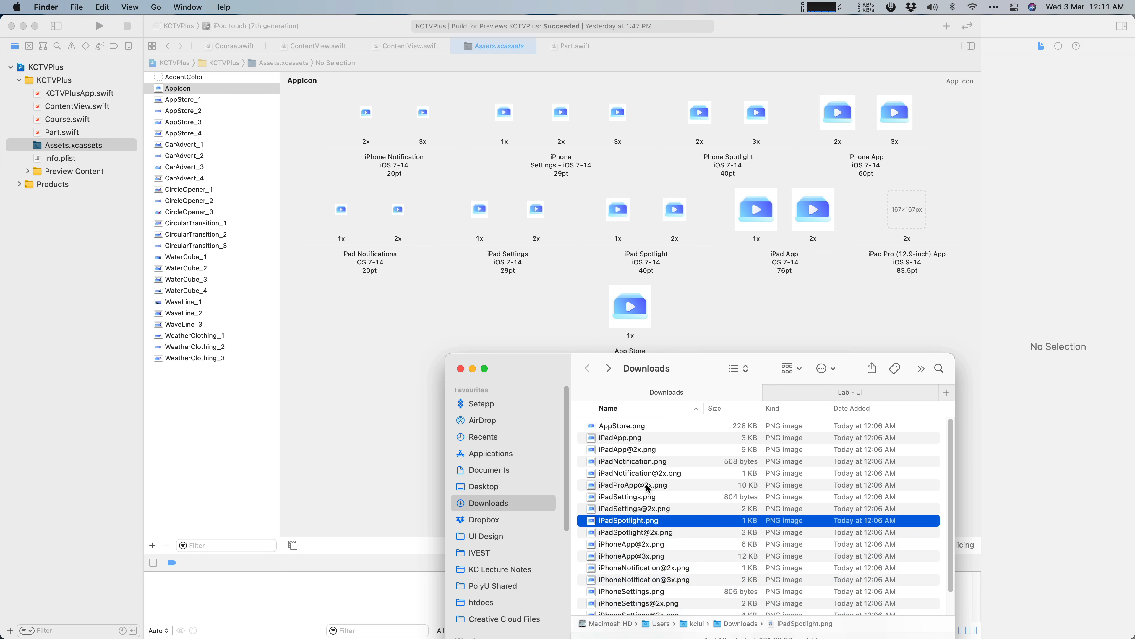
drag(649, 487, 907, 210)
click(841, 309)
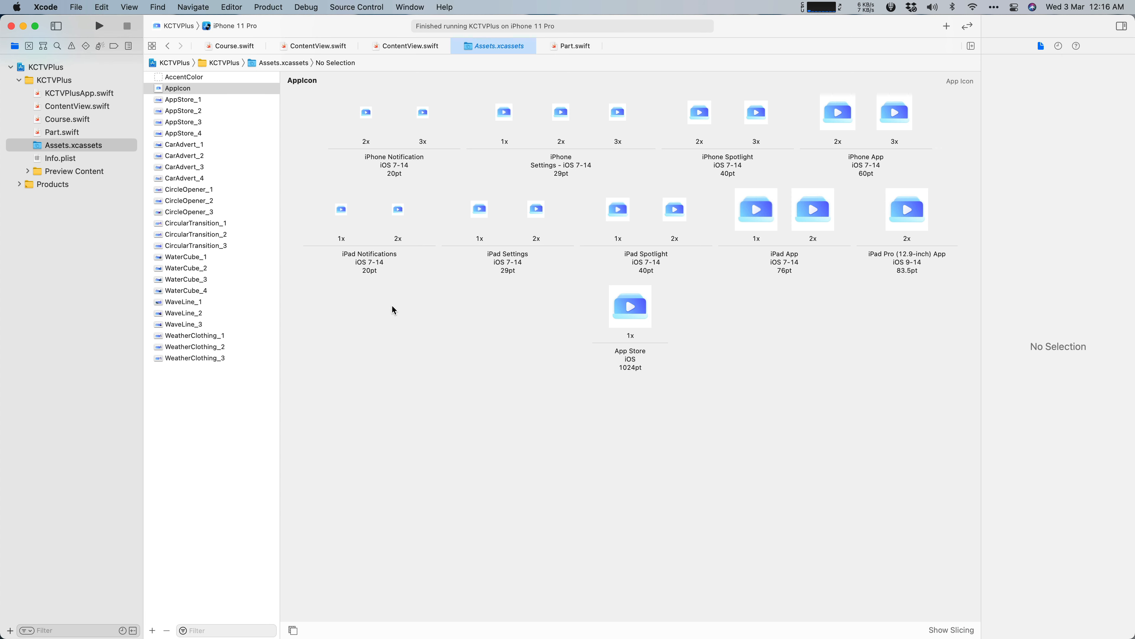
Step: Run KCTVPlus on the iPhone 11 Pro simulator and check its icon on the second home screen page, launching the app from it once
click(99, 27)
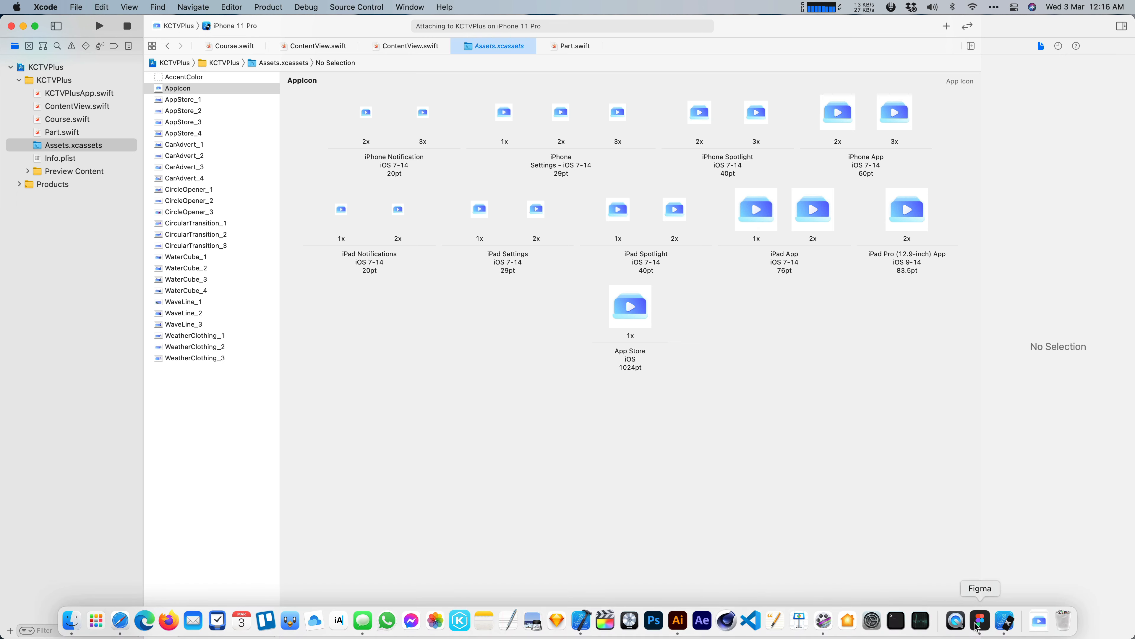
click(1006, 622)
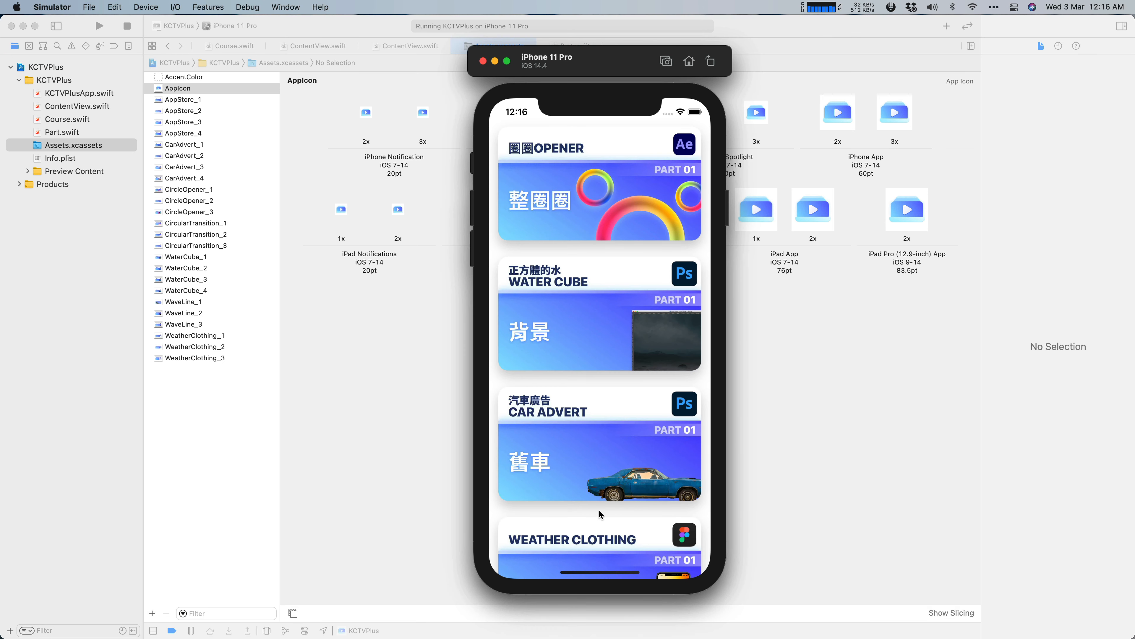
drag(593, 556, 599, 291)
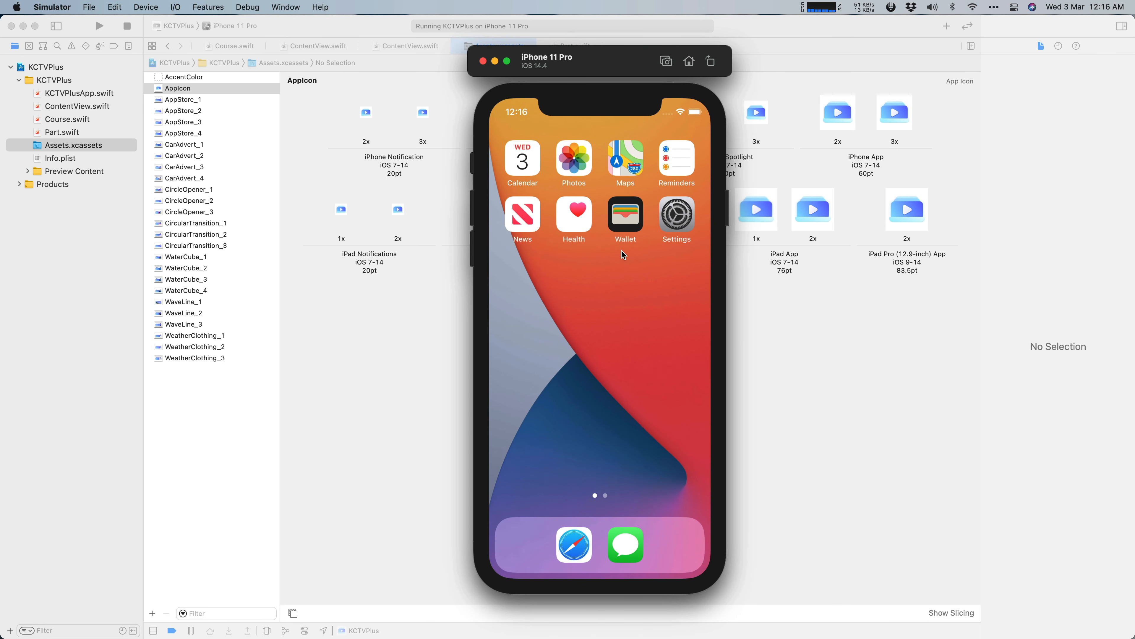
drag(622, 251, 541, 215)
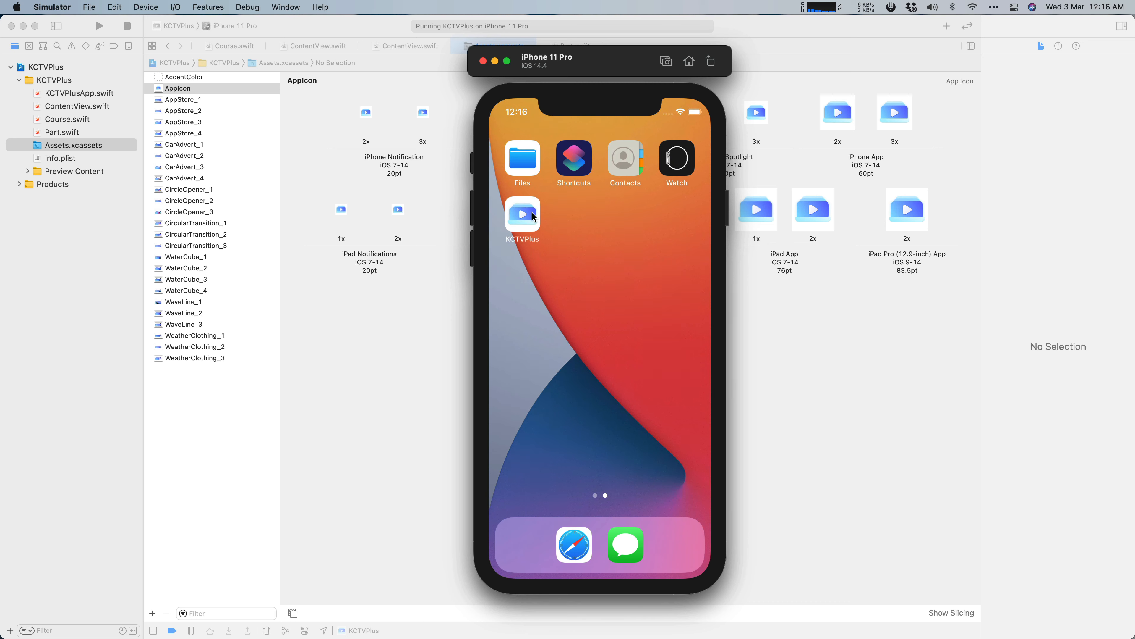
click(535, 219)
drag(612, 569, 601, 357)
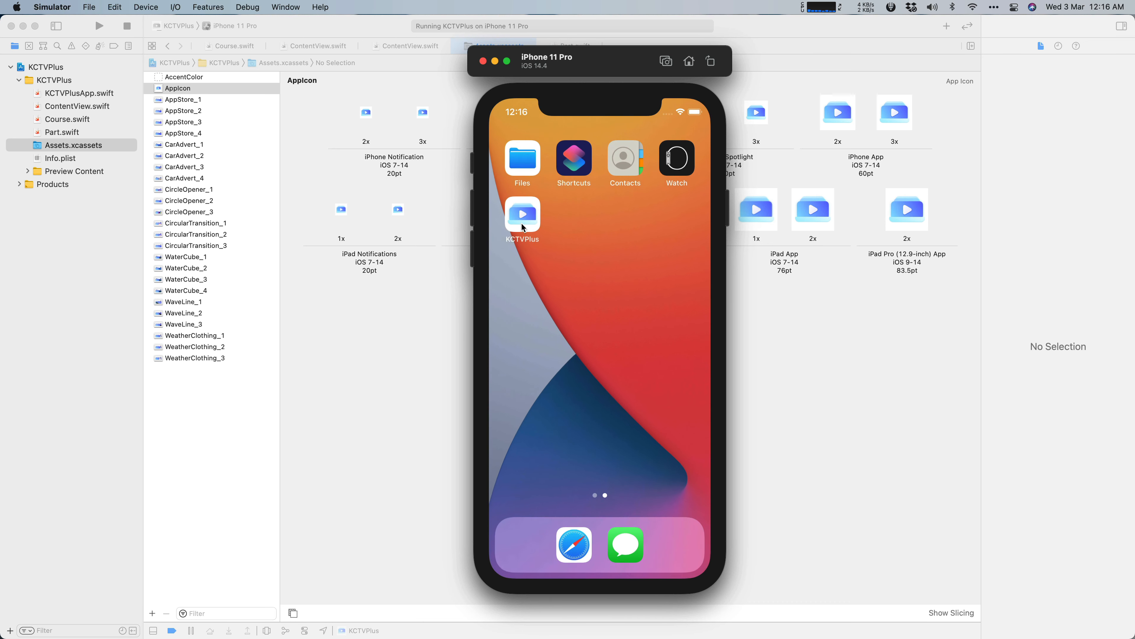